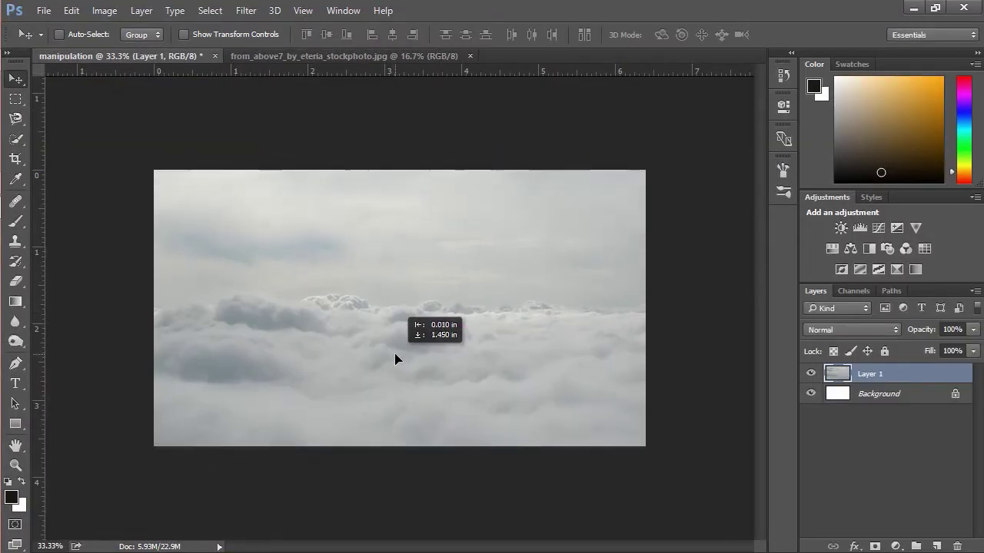
Open from_above6_by_eteria_stockphoto.jpg and place it in the manipulation document above the first cloud layer.
{"action": "left_click", "coordinate": [44, 10]}
{"action": "left_click", "coordinate": [54, 41]}
{"action": "double_click", "coordinate": [906, 123]}
{"action": "left_click_drag", "start_coordinate": [361, 380], "coordinate": [373, 446]}
Add a layer mask to Layer 2 and paint black along its horizon with a soft 289 px brush at 56% opacity.
{"action": "left_click", "coordinate": [874, 546]}
{"action": "key", "text": "b"}
{"action": "key", "text": "x"}
{"action": "left_click_drag", "start_coordinate": [318, 40], "coordinate": [359, 55]}
{"action": "key", "text": "x"}
{"action": "key", "text": "bracketright"}
{"action": "key", "text": "bracketright"}
{"action": "key", "text": "bracketright"}
{"action": "key", "text": "bracketright"}
{"action": "left_click_drag", "start_coordinate": [165, 319], "coordinate": [622, 306]}
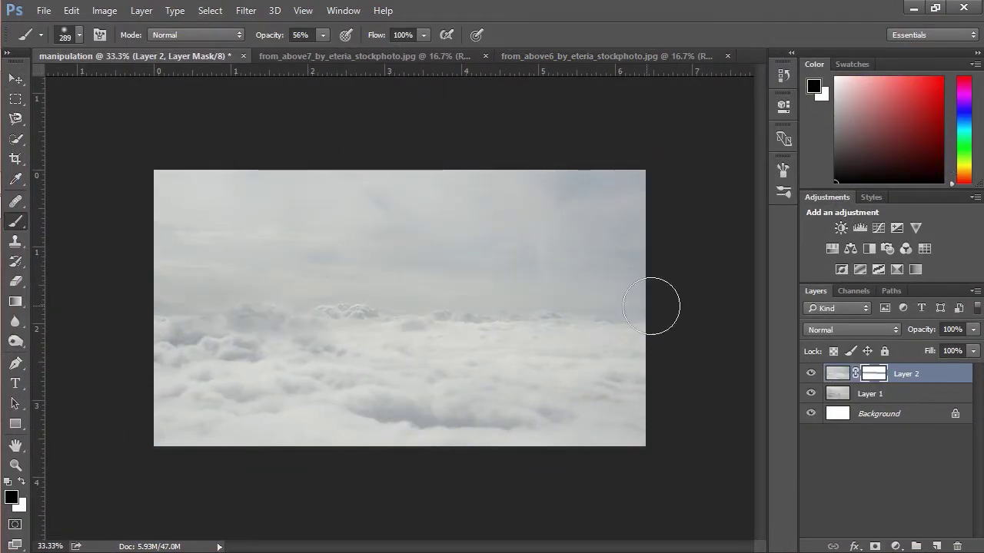
Mask out the sky area of Layer 2 with the brush enlarged to 667 px.
{"action": "key", "text": "bracketright"}
{"action": "key", "text": "bracketright"}
{"action": "key", "text": "bracketright"}
{"action": "key", "text": "bracketright"}
{"action": "mouse_move", "coordinate": [172, 243]}
{"action": "left_mouse_down"}
{"action": "mouse_move", "coordinate": [368, 220]}
{"action": "mouse_move", "coordinate": [395, 169]}
{"action": "mouse_move", "coordinate": [648, 199]}
{"action": "left_mouse_up"}
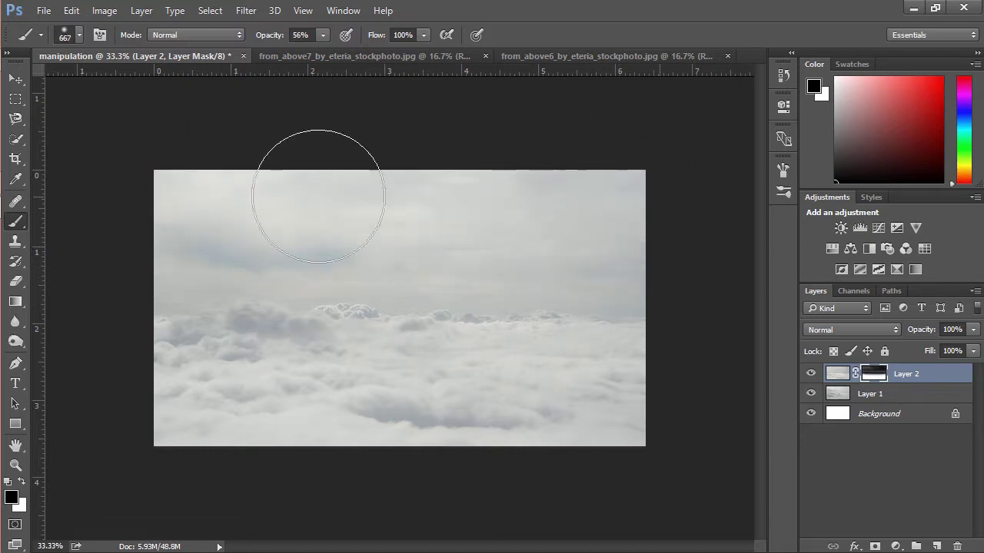
Shift the Layer 2 clouds slightly up and the Layer 1 sky down, returning to Layer 2's mask with the Brush tool.
{"action": "left_click_drag", "start_coordinate": [461, 269], "coordinate": [461, 230]}
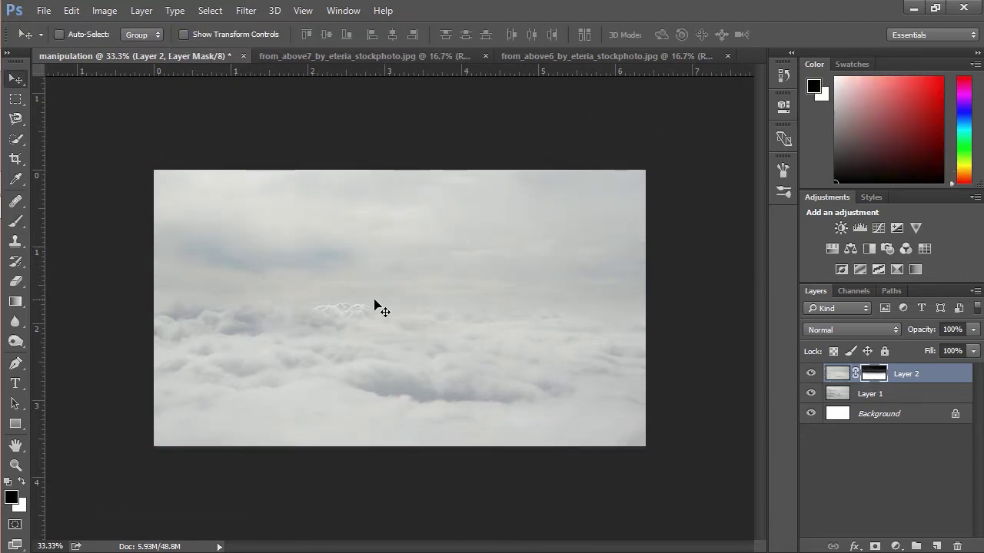
{"action": "key", "text": "v"}
{"action": "key", "text": "alt+bracketleft"}
{"action": "left_click_drag", "start_coordinate": [450, 309], "coordinate": [501, 316]}
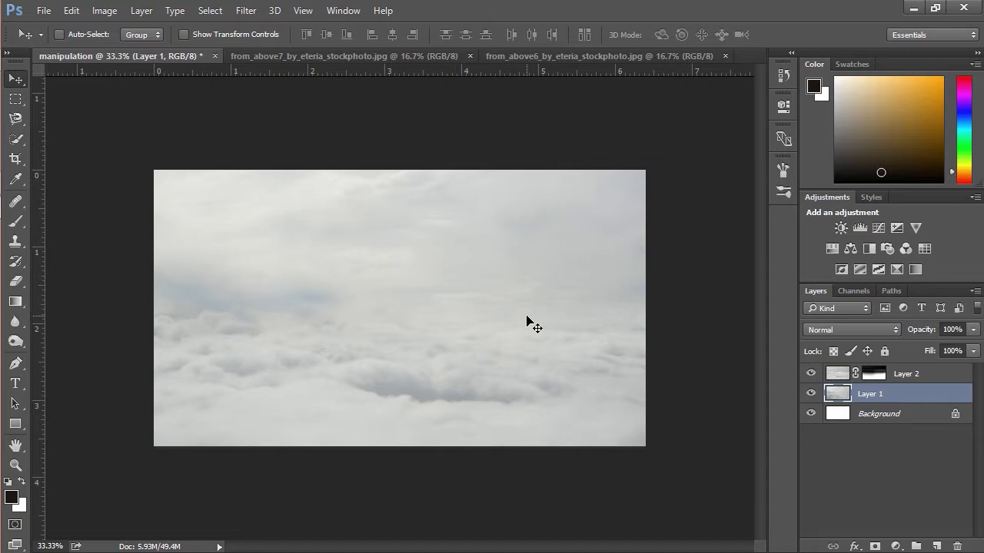
{"action": "key", "text": "alt+bracketright"}
{"action": "key", "text": "b"}
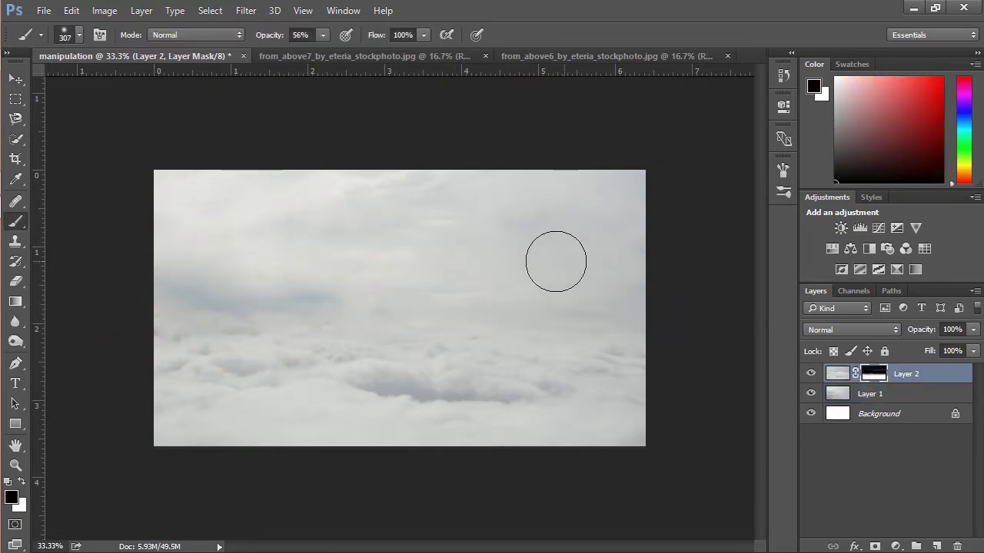
Open 260_by_malleni_stock-d2vc2lt.jpg and bring the stone path image into the manipulation document.
{"action": "left_click", "coordinate": [44, 10]}
{"action": "left_click", "coordinate": [46, 40]}
{"action": "key", "text": "Return"}
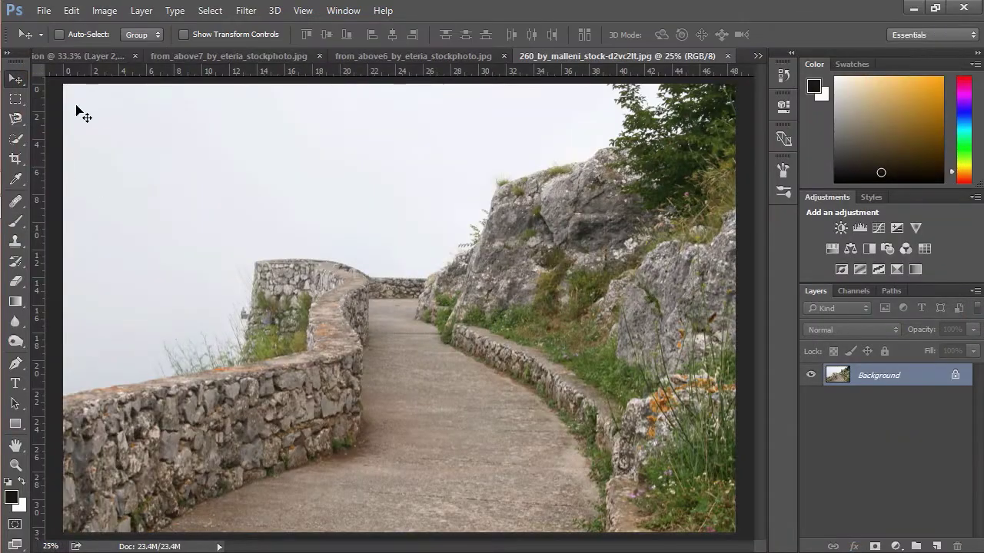
{"action": "left_click_drag", "start_coordinate": [74, 109], "coordinate": [407, 354]}
Convert the stone path layer to a smart object, scale it down and position it at the canvas's lower right.
{"action": "scroll", "coordinate": [477, 356], "scroll_direction": "down", "scroll_amount": 2}
{"action": "right_click", "coordinate": [585, 338]}
{"action": "left_click", "coordinate": [663, 275]}
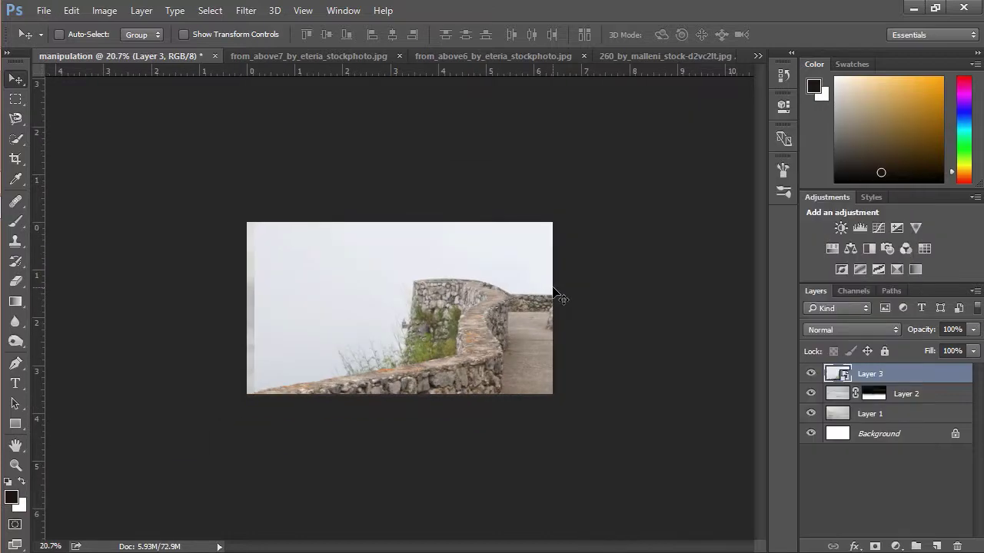
{"action": "key", "text": "ctrl+t"}
{"action": "left_click_drag", "start_coordinate": [253, 132], "coordinate": [374, 209]}
{"action": "mouse_move", "coordinate": [634, 321]}
{"action": "left_mouse_down"}
{"action": "mouse_move", "coordinate": [533, 330]}
{"action": "mouse_move", "coordinate": [540, 347]}
{"action": "left_mouse_up"}
{"action": "key", "text": "Return"}
Open the smart object's contents and select the path, wall, rocks and tree without the sky using Quick Selection.
{"action": "double_click", "coordinate": [837, 374]}
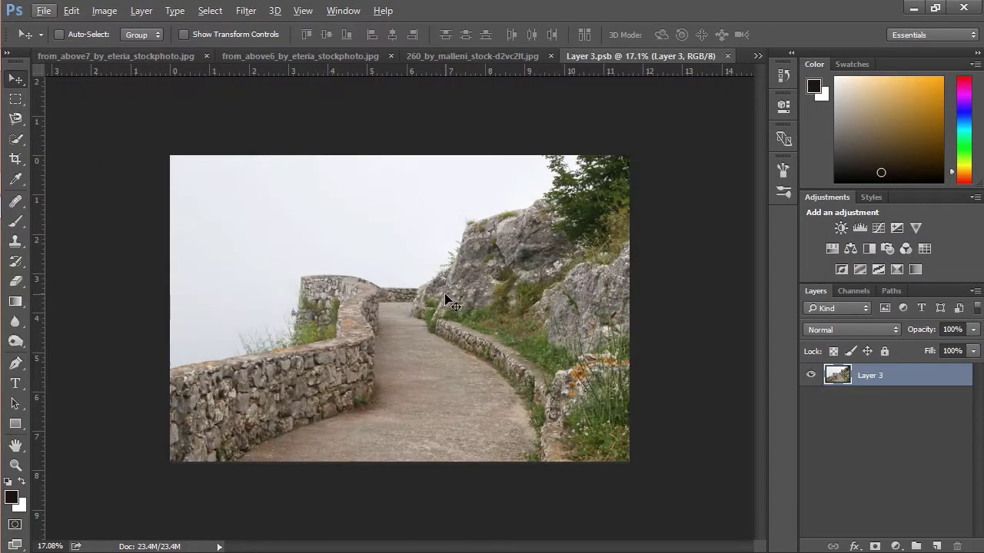
{"action": "key", "text": "w"}
{"action": "scroll", "coordinate": [569, 159], "scroll_direction": "up", "scroll_amount": 3}
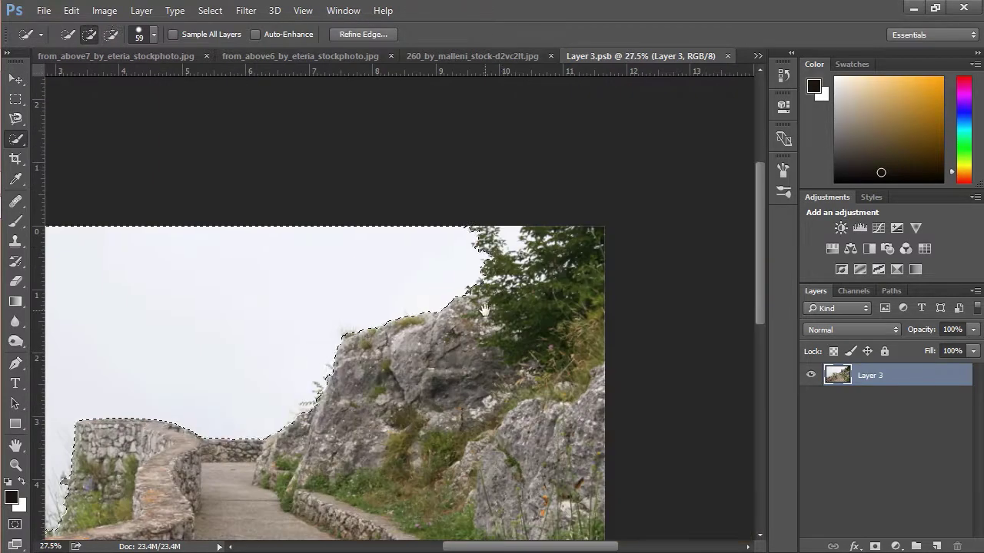
{"action": "scroll", "coordinate": [433, 217], "scroll_direction": "down", "scroll_amount": 3}
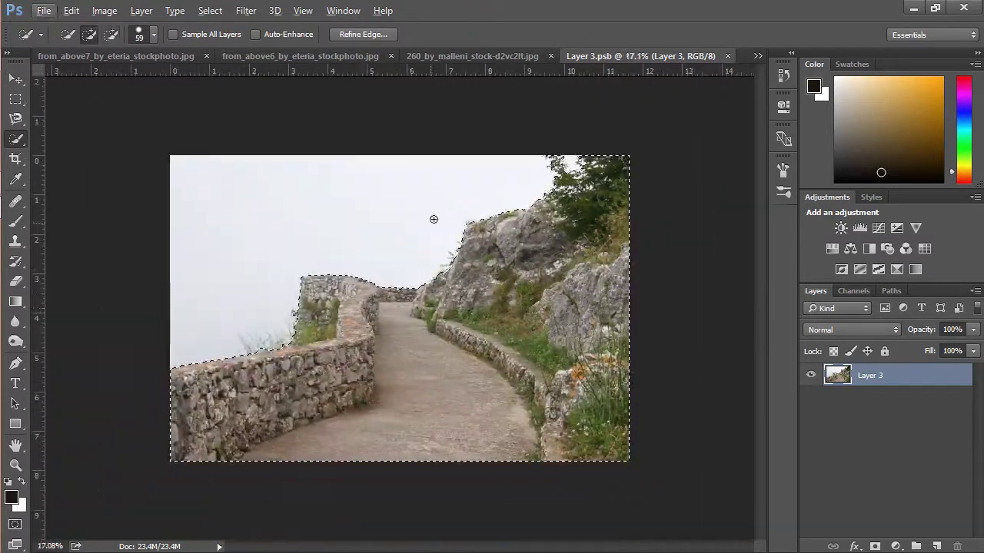
Open Refine Edge for the selection and brush over the plants growing along the stone wall's outer edge.
{"action": "key", "text": "ctrl+alt+r"}
{"action": "scroll", "coordinate": [389, 328], "scroll_direction": "up", "scroll_amount": 2}
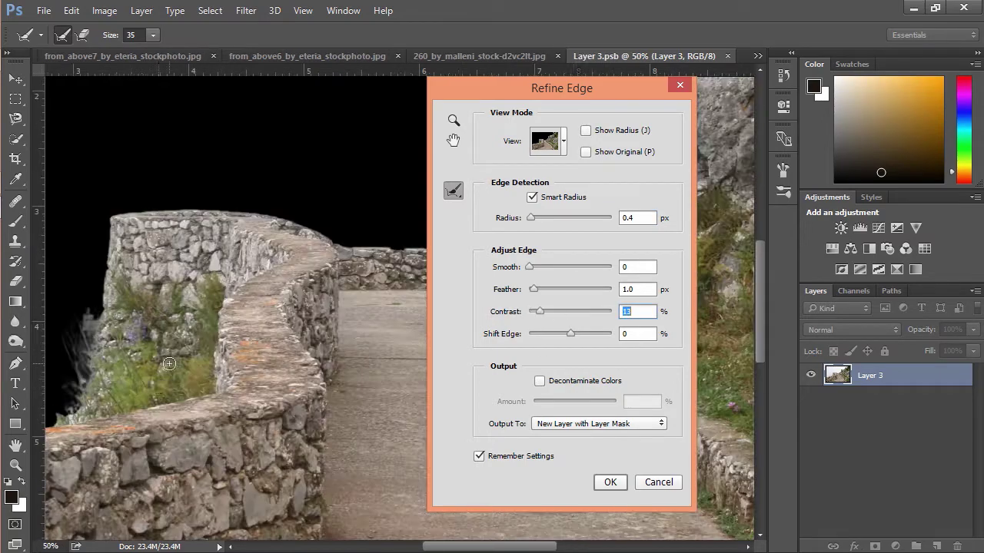
{"action": "scroll", "coordinate": [271, 340], "scroll_direction": "up", "scroll_amount": 1}
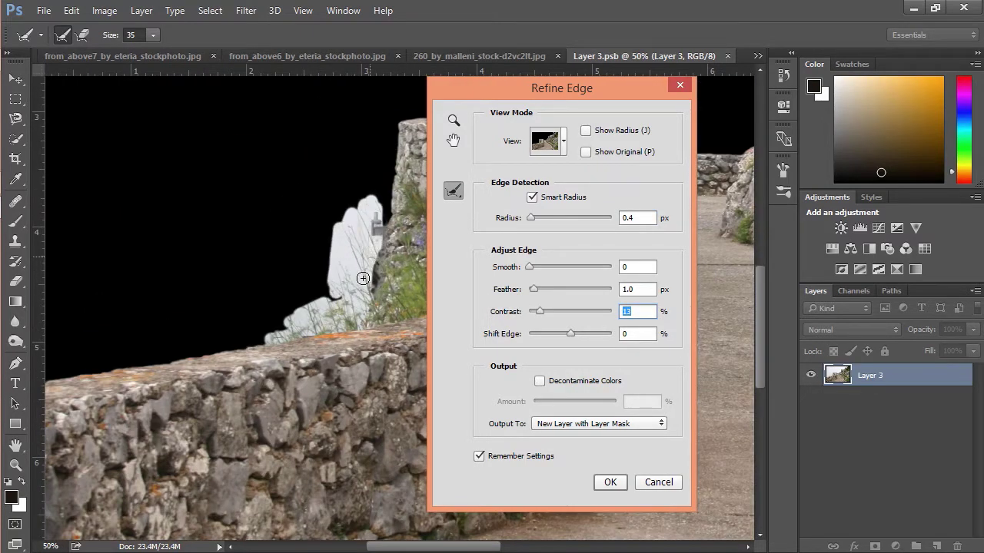
{"action": "left_click_drag", "start_coordinate": [369, 244], "coordinate": [375, 290]}
{"action": "left_click_drag", "start_coordinate": [286, 278], "coordinate": [158, 335]}
{"action": "left_click_drag", "start_coordinate": [338, 285], "coordinate": [202, 328]}
Refine the tree foliage with an 87 px brush and 16% contrast, outputting the result to a new layer with layer mask.
{"action": "left_click_drag", "start_coordinate": [744, 179], "coordinate": [514, 294]}
{"action": "scroll", "coordinate": [248, 295], "scroll_direction": "up", "scroll_amount": 5}
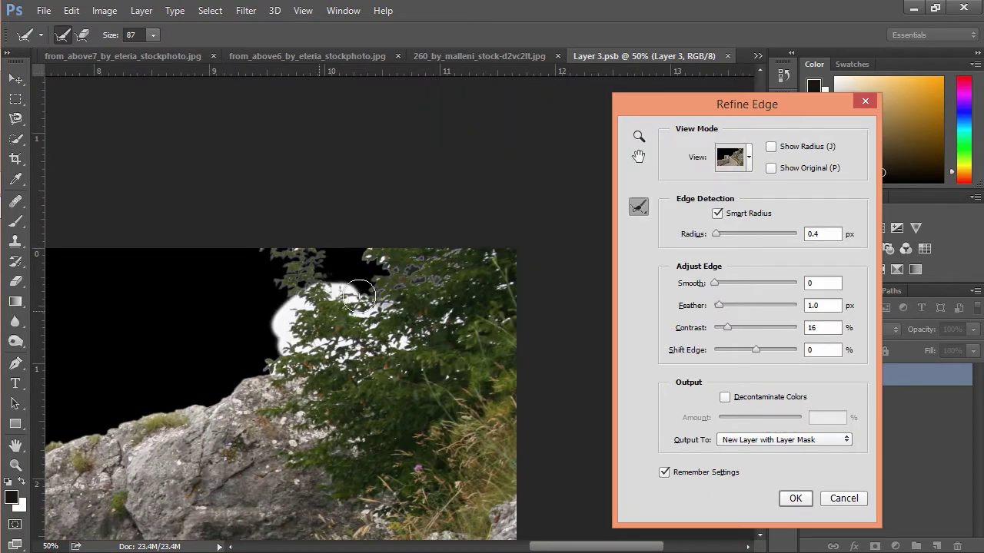
{"action": "left_click_drag", "start_coordinate": [359, 296], "coordinate": [361, 300]}
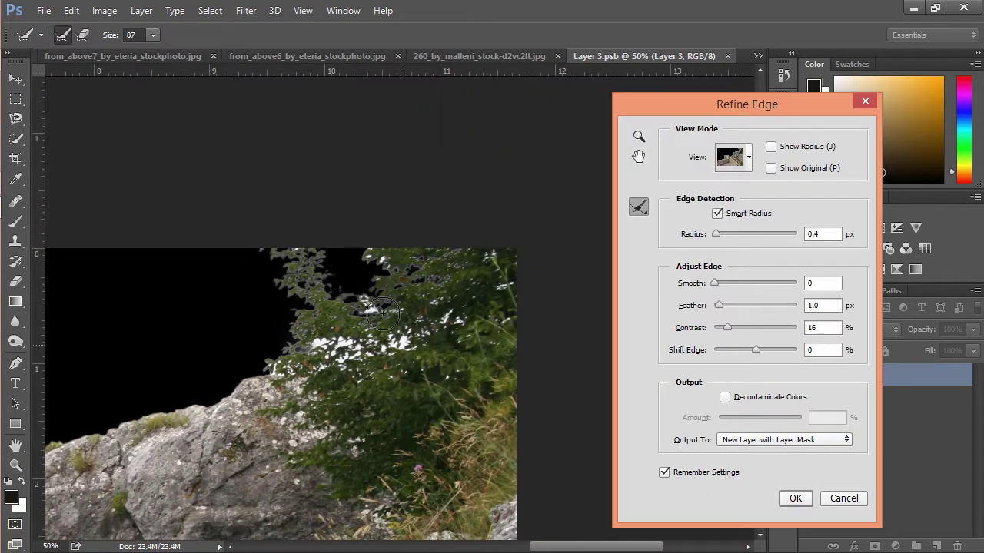
{"action": "left_click_drag", "start_coordinate": [246, 250], "coordinate": [522, 274]}
{"action": "left_click", "coordinate": [795, 498]}
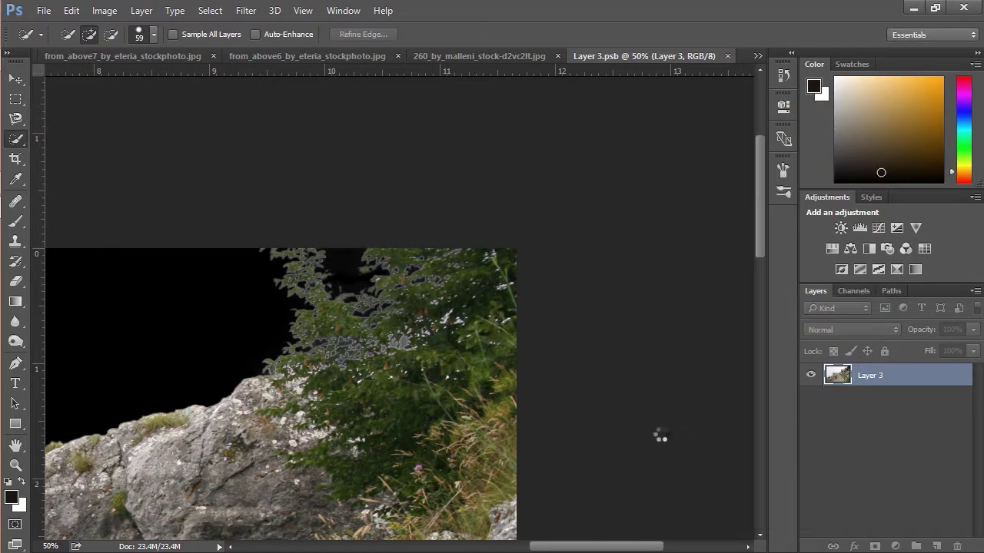
Save the cut-out back into the manipulation document and close the source photos.
{"action": "key", "text": "ctrl+minus"}
{"action": "key", "text": "ctrl+minus"}
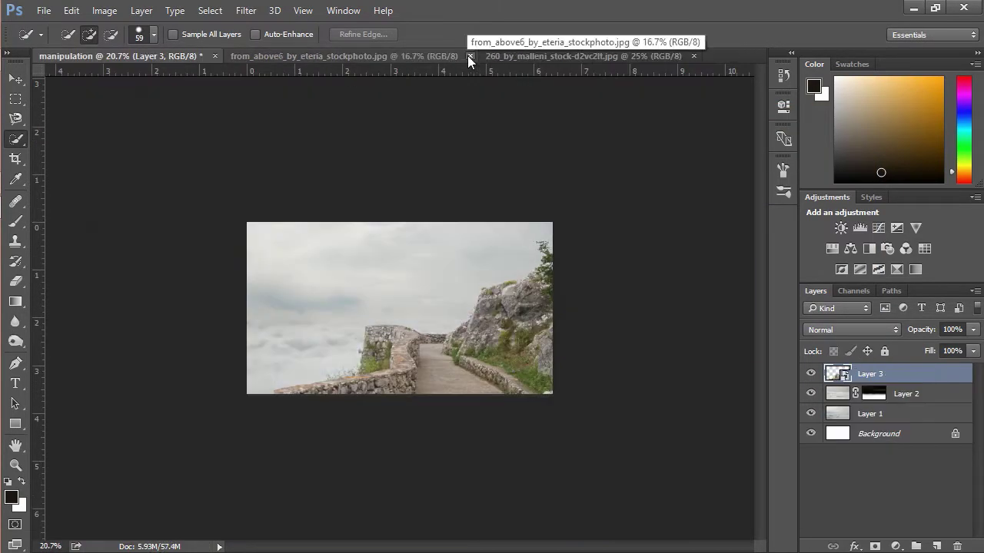
{"action": "key", "text": "ctrl+0"}
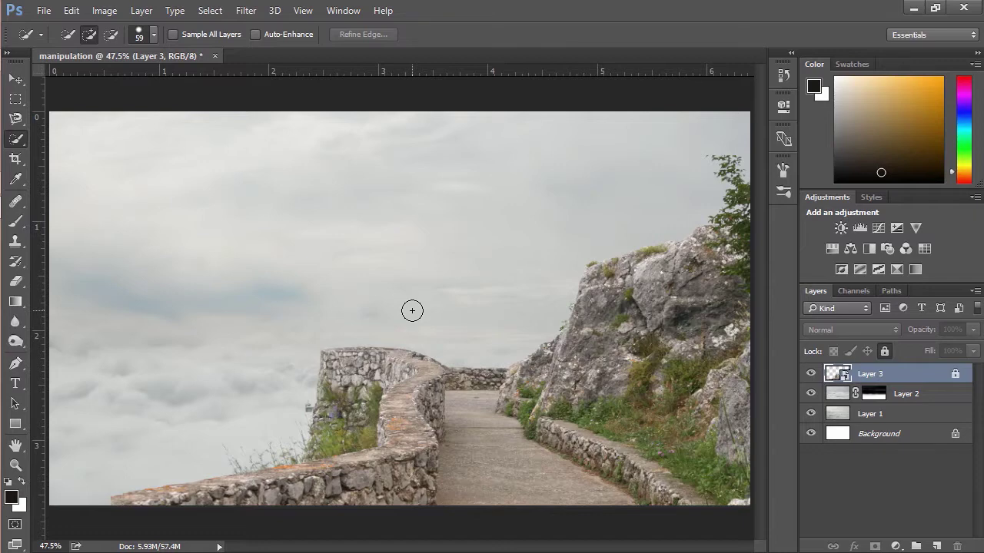
Unlock the stone path layer and move it slightly downward.
{"action": "key", "text": "v"}
{"action": "left_click_drag", "start_coordinate": [402, 290], "coordinate": [624, 297]}
{"action": "left_click", "coordinate": [884, 351]}
{"action": "left_click_drag", "start_coordinate": [621, 360], "coordinate": [621, 367]}
Open ruegen_island_stock_62_by_malleni_stock-d8x0rgu.jpg and start a Pen path at the far left roots.
{"action": "key", "text": "ctrl+o"}
{"action": "double_click", "coordinate": [338, 254]}
{"action": "key", "text": "ctrl+0"}
{"action": "key", "text": "p"}
{"action": "scroll", "coordinate": [127, 400], "scroll_direction": "up", "scroll_amount": 3}
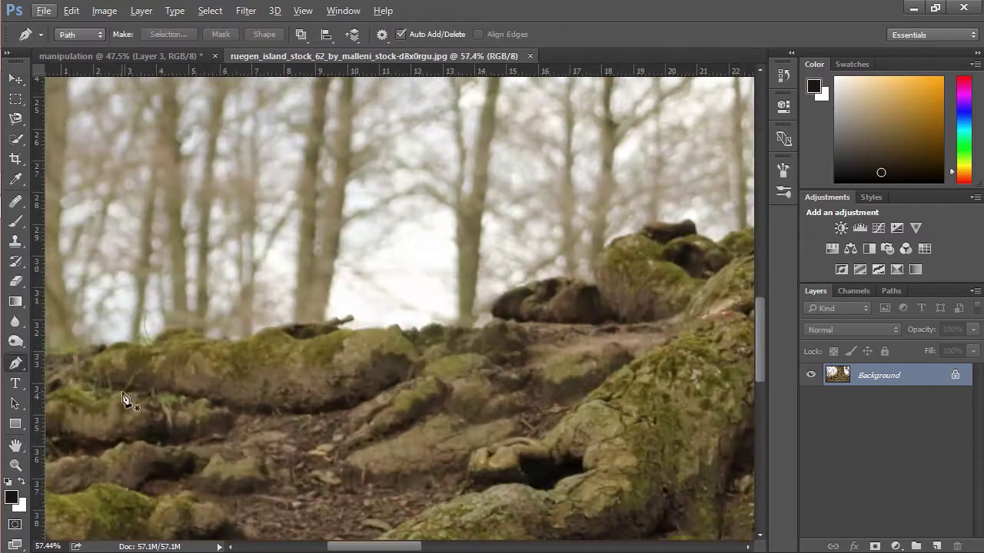
{"action": "scroll", "coordinate": [233, 408], "scroll_direction": "up", "scroll_amount": 2}
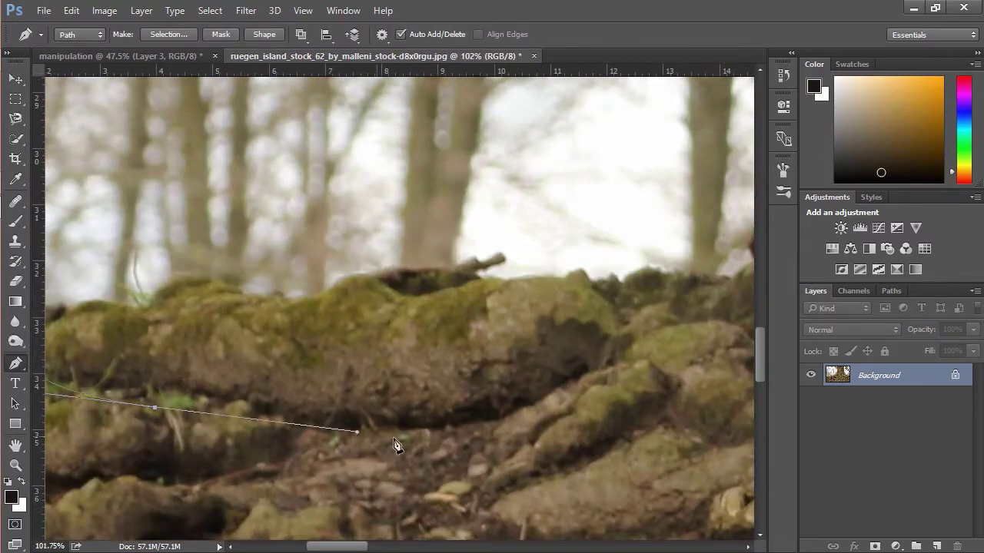
Continue the Pen path across the soil below the upper left roots to the large mossy root.
{"action": "left_click", "coordinate": [411, 441]}
{"action": "left_click", "coordinate": [467, 447]}
{"action": "left_click_drag", "start_coordinate": [407, 369], "coordinate": [394, 378]}
{"action": "left_click", "coordinate": [643, 429]}
{"action": "scroll", "coordinate": [422, 362], "scroll_direction": "down", "scroll_amount": 3}
{"action": "scroll", "coordinate": [422, 362], "scroll_direction": "right", "scroll_amount": 2}
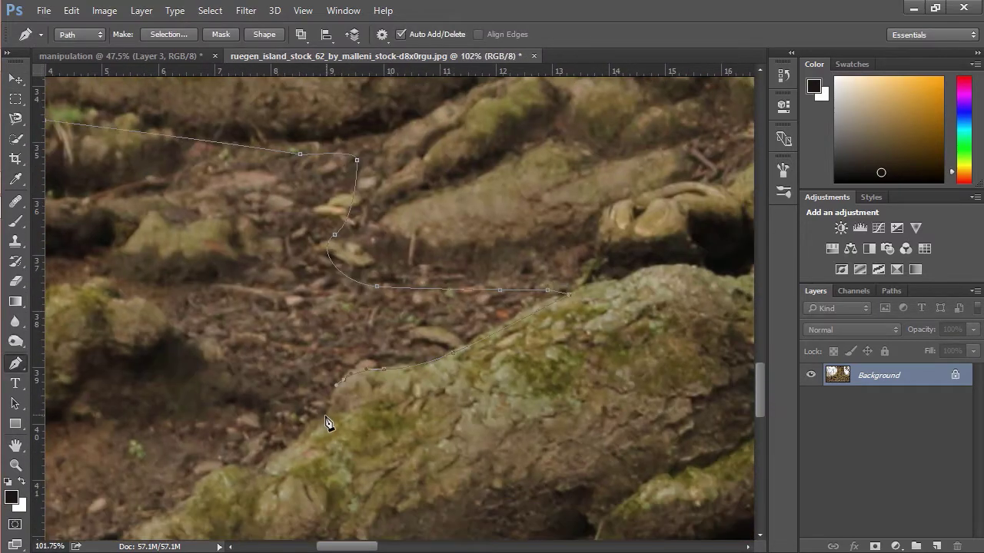
Trace the lower edge of the large mossy root and run the path along the ground beneath the trunk.
{"action": "left_click", "coordinate": [326, 415]}
{"action": "left_click", "coordinate": [299, 437]}
{"action": "left_click", "coordinate": [268, 463]}
{"action": "scroll", "coordinate": [259, 346], "scroll_direction": "down", "scroll_amount": 3}
{"action": "scroll", "coordinate": [259, 346], "scroll_direction": "left", "scroll_amount": 1}
{"action": "scroll", "coordinate": [138, 456], "scroll_direction": "down", "scroll_amount": 10}
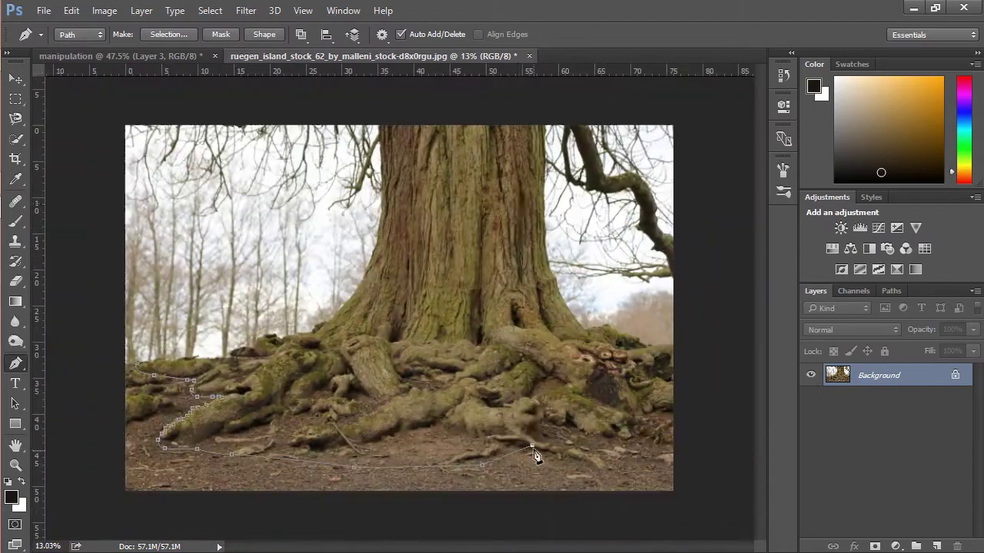
{"action": "scroll", "coordinate": [388, 108], "scroll_direction": "up", "scroll_amount": 3}
Trace the trunk's left edge with the Pen tool from its upper part down to the flared base.
{"action": "left_click", "coordinate": [358, 350]}
{"action": "scroll", "coordinate": [358, 350], "scroll_direction": "up", "scroll_amount": 3}
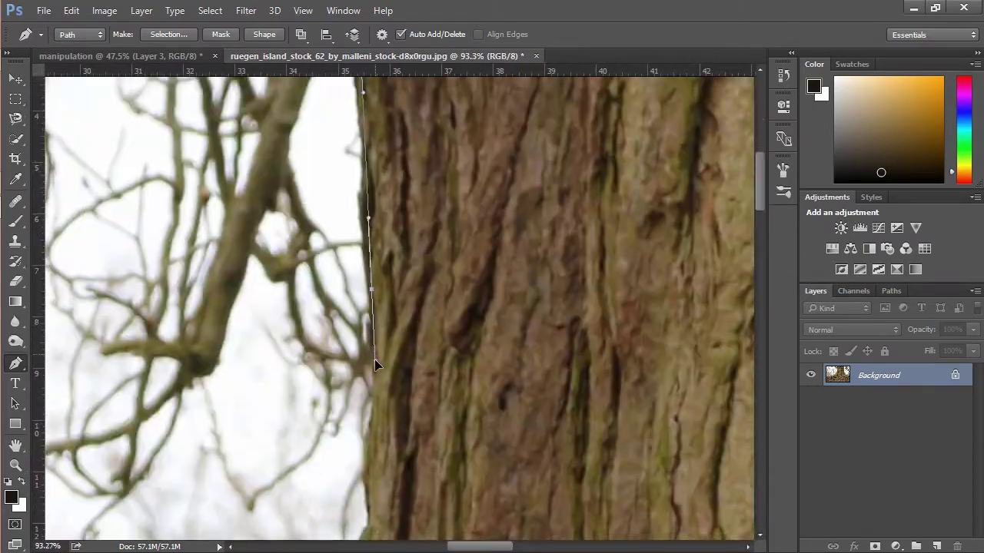
{"action": "left_click", "coordinate": [355, 284]}
{"action": "left_click_drag", "start_coordinate": [370, 377], "coordinate": [407, 226]}
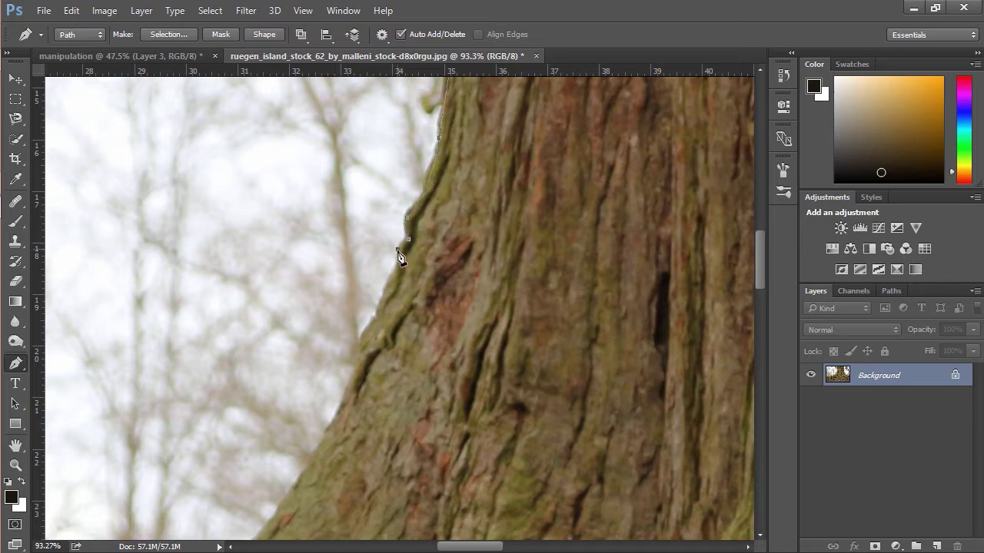
{"action": "scroll", "coordinate": [399, 256], "scroll_direction": "down", "scroll_amount": 5}
{"action": "scroll", "coordinate": [389, 307], "scroll_direction": "left", "scroll_amount": 4}
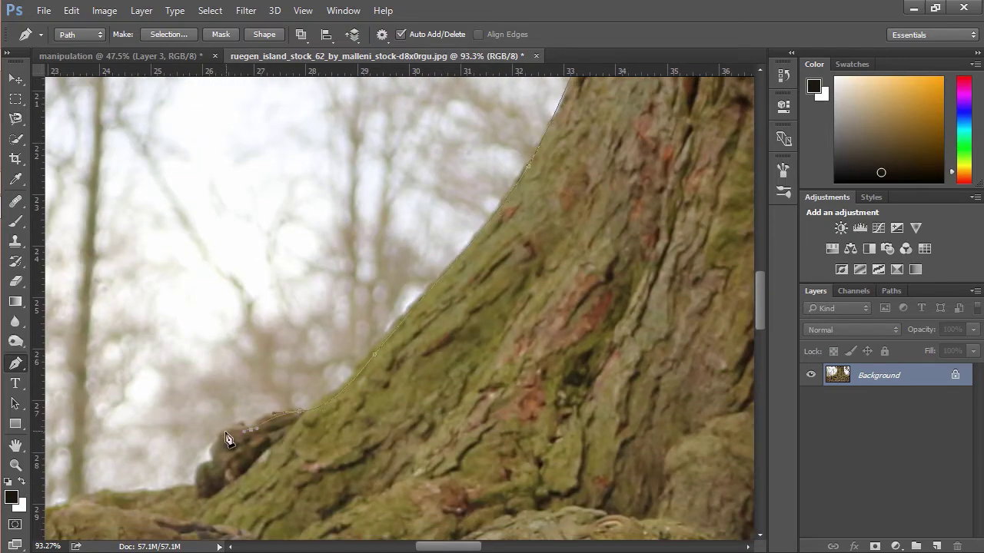
Continue the path around the dark bark at the trunk's base and along the mossy root beside it.
{"action": "scroll", "coordinate": [232, 435], "scroll_direction": "up", "scroll_amount": 3}
{"action": "scroll", "coordinate": [183, 528], "scroll_direction": "down", "scroll_amount": 3}
{"action": "scroll", "coordinate": [182, 527], "scroll_direction": "left", "scroll_amount": 5}
{"action": "left_click_drag", "start_coordinate": [355, 367], "coordinate": [298, 366]}
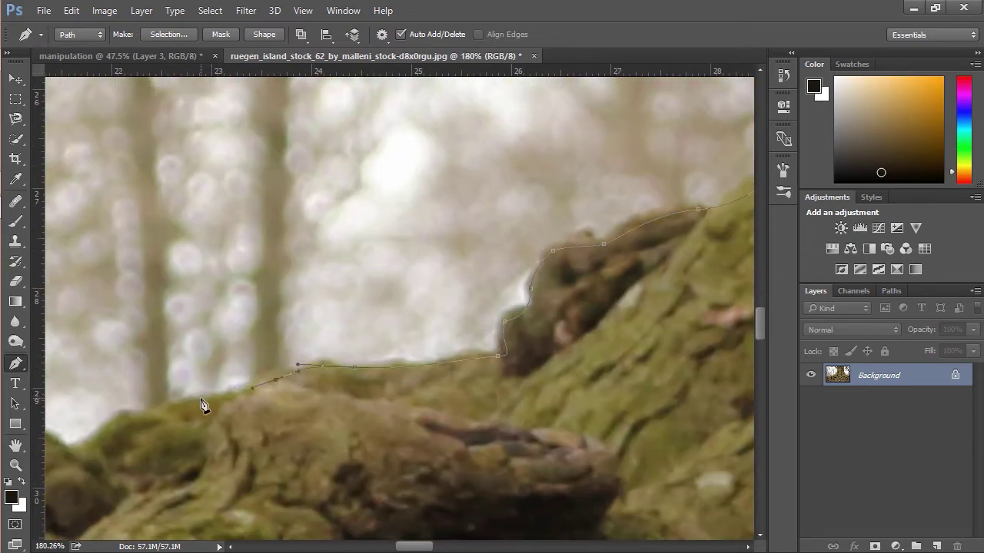
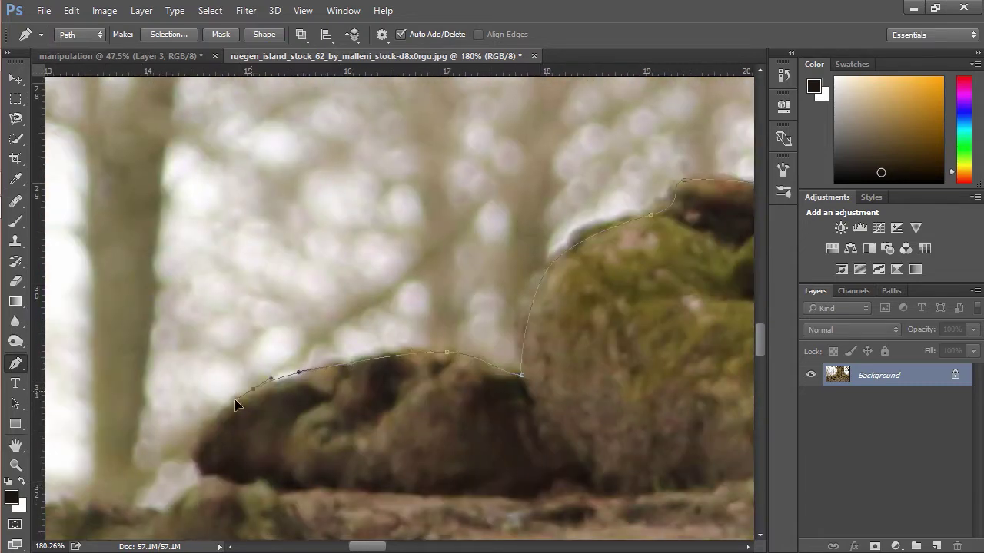
Trace the upper contour of the dark rounded root and the low mossy ground to its left.
{"action": "scroll", "coordinate": [247, 394], "scroll_direction": "down", "scroll_amount": 1}
{"action": "left_click_drag", "start_coordinate": [279, 403], "coordinate": [311, 452]}
{"action": "left_click_drag", "start_coordinate": [104, 427], "coordinate": [68, 424]}
{"action": "scroll", "coordinate": [107, 430], "scroll_direction": "left", "scroll_amount": 4}
{"action": "scroll", "coordinate": [108, 431], "scroll_direction": "down", "scroll_amount": 1}
{"action": "left_click_drag", "start_coordinate": [284, 401], "coordinate": [281, 427]}
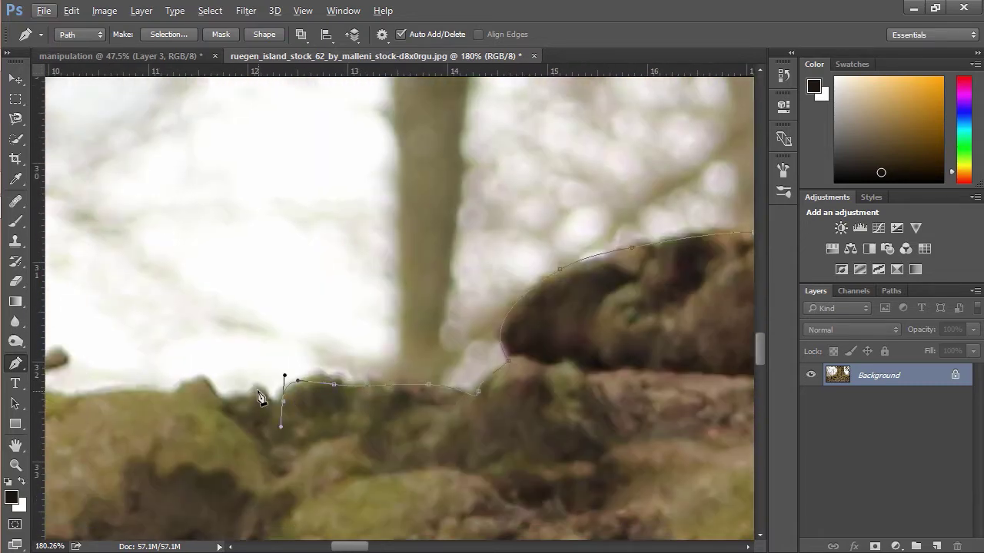
Follow the top of the far left mossy ridge with the Pen tool and close the path.
{"action": "scroll", "coordinate": [180, 376], "scroll_direction": "left", "scroll_amount": 10}
{"action": "scroll", "coordinate": [179, 376], "scroll_direction": "down", "scroll_amount": 1}
{"action": "left_click_drag", "start_coordinate": [350, 348], "coordinate": [332, 363]}
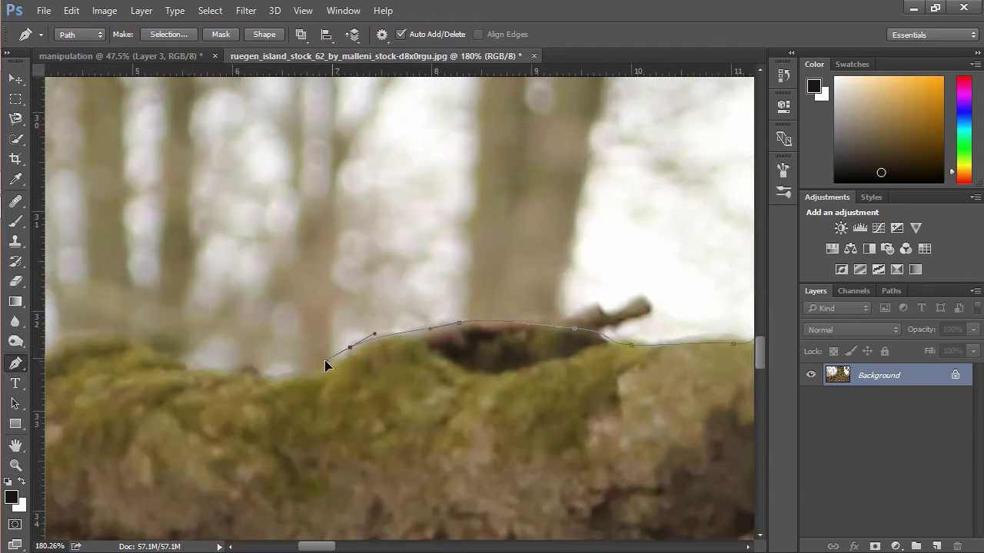
{"action": "scroll", "coordinate": [107, 341], "scroll_direction": "left", "scroll_amount": 5}
{"action": "left_click_drag", "start_coordinate": [299, 391], "coordinate": [322, 390]}
Turn the path into a selection, copy the tree and roots to a new layer, and hide the Background layer.
{"action": "right_click", "coordinate": [359, 429]}
{"action": "left_click", "coordinate": [438, 106]}
{"action": "key", "text": "Return"}
{"action": "key", "text": "ctrl+j"}
{"action": "key", "text": "ctrl+0"}
{"action": "left_click", "coordinate": [811, 397]}
Move the cut-out tree into the manipulation document and close its source photo without saving.
{"action": "key", "text": "v"}
{"action": "left_click_drag", "start_coordinate": [220, 204], "coordinate": [308, 230]}
{"action": "left_click", "coordinate": [368, 59]}
{"action": "key", "text": "ctrl+w"}
{"action": "key", "text": "n"}
Convert the tree layer to a smart object and scale it down to about 27% over the rocks.
{"action": "right_click", "coordinate": [884, 373]}
{"action": "left_click", "coordinate": [677, 269]}
{"action": "key", "text": "ctrl+t"}
{"action": "key", "text": "ctrl+0"}
{"action": "left_click_drag", "start_coordinate": [527, 171], "coordinate": [500, 322]}
{"action": "key", "text": "ctrl+plus"}
{"action": "key", "text": "ctrl+plus"}
{"action": "key", "text": "ctrl+plus"}
{"action": "key", "text": "ctrl+plus"}
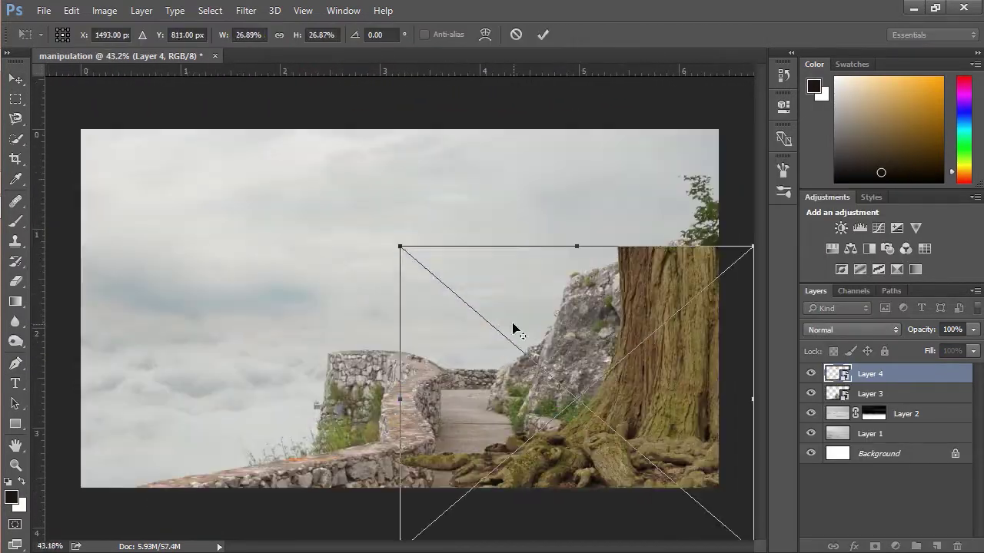
Reduce the tree to about 17% and place its trunk at the canvas's right edge with the roots reaching the path.
{"action": "left_click_drag", "start_coordinate": [753, 399], "coordinate": [730, 396]}
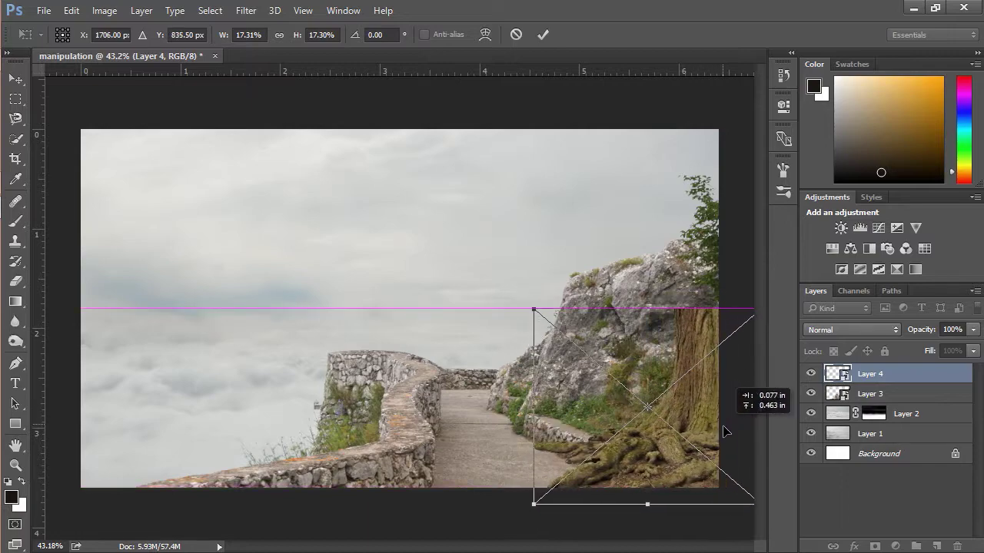
{"action": "key", "text": "ctrl+plus"}
{"action": "key", "text": "Return"}
{"action": "scroll", "coordinate": [663, 428], "scroll_direction": "down", "scroll_amount": 2}
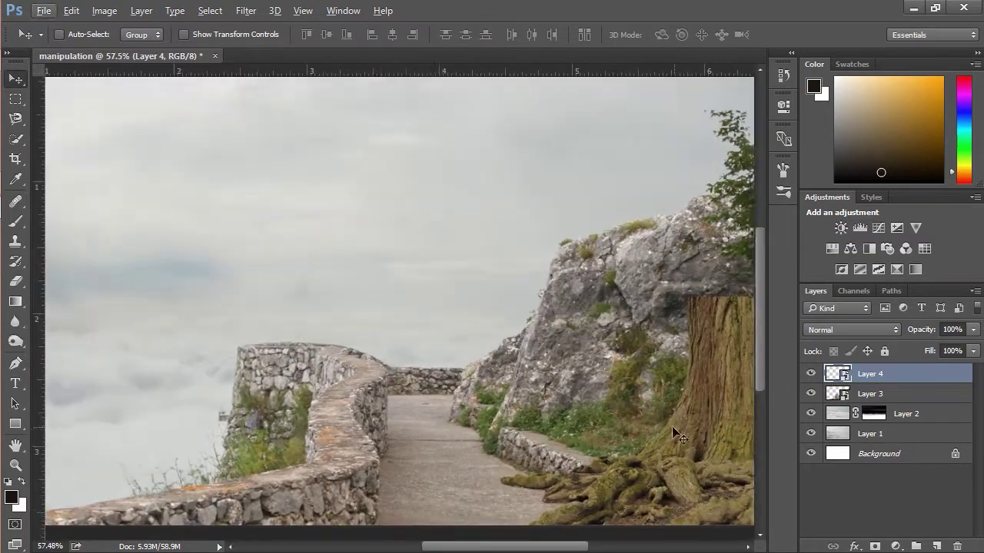
Add a Hue/Saturation adjustment above all layers and fully desaturate the image.
{"action": "left_click", "coordinate": [895, 546]}
{"action": "left_click", "coordinate": [845, 355]}
{"action": "left_click_drag", "start_coordinate": [652, 235], "coordinate": [558, 229]}
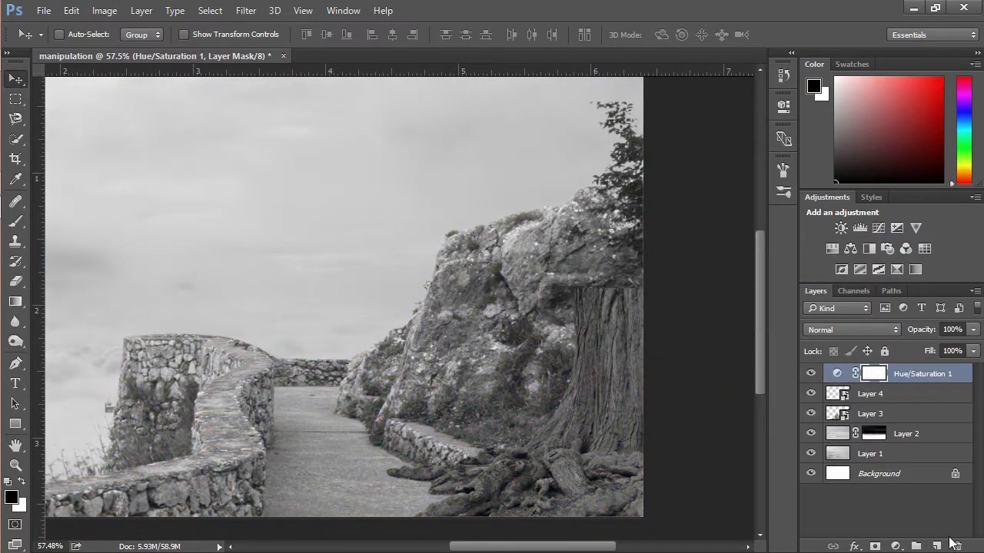
Add a Curves adjustment clipped to the tree layer, pulling in the white point and raising the midtones.
{"action": "left_click", "coordinate": [895, 546]}
{"action": "left_click", "coordinate": [823, 292]}
{"action": "left_click_drag", "start_coordinate": [740, 338], "coordinate": [732, 338]}
{"action": "left_click_drag", "start_coordinate": [655, 258], "coordinate": [660, 245]}
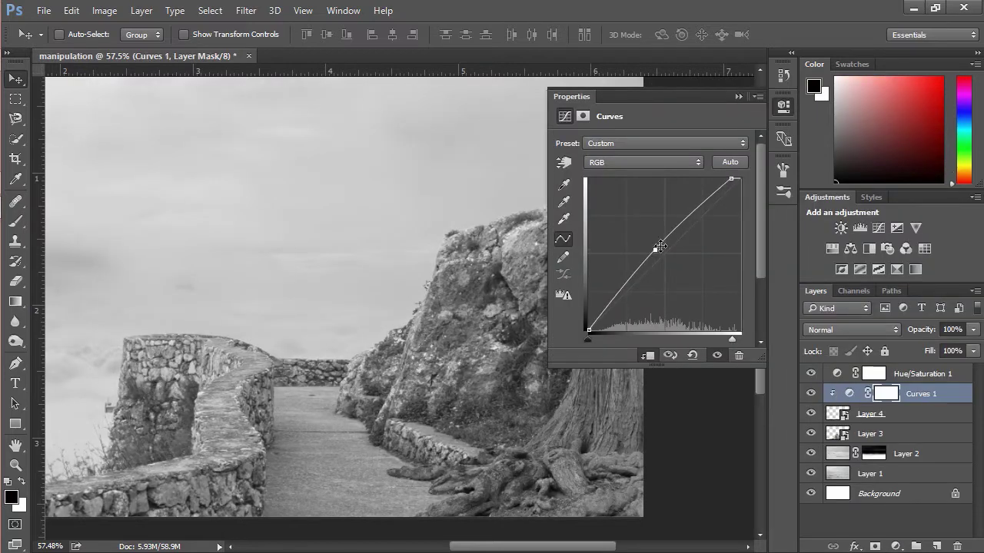
Hide the overall desaturation layer and clip a Hue/Saturation adjustment with saturation -40 to the tree layer, beneath Curves 1.
{"action": "scroll", "coordinate": [575, 314], "scroll_direction": "down", "scroll_amount": 2}
{"action": "left_click", "coordinate": [811, 374]}
{"action": "left_click", "coordinate": [871, 414]}
{"action": "left_click_drag", "start_coordinate": [871, 374], "coordinate": [871, 404]}
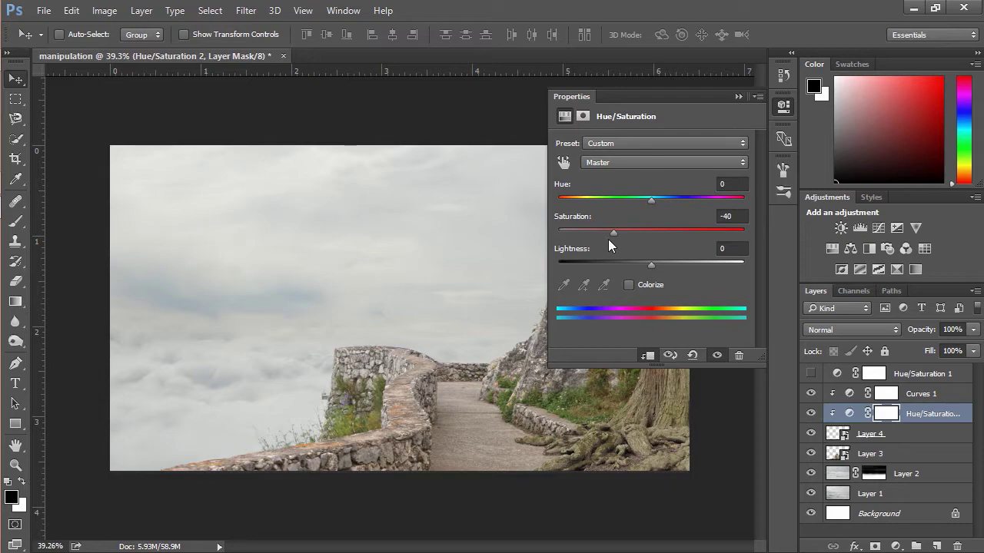
{"action": "left_click", "coordinate": [714, 186]}
{"action": "key", "text": "alt+bracketright"}
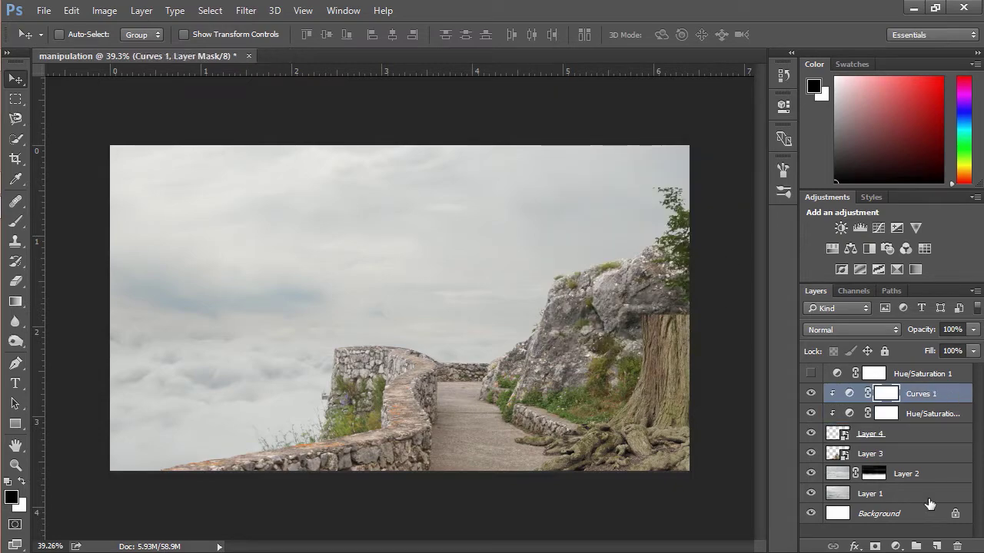
Add a new Multiply layer above Curves 1 and sample a dark brown beside the roots for a small 23 px brush.
{"action": "key", "text": "ctrl+shift+alt+n"}
{"action": "key", "text": "b"}
{"action": "scroll", "coordinate": [600, 438], "scroll_direction": "up", "scroll_amount": 5}
{"action": "scroll", "coordinate": [548, 503], "scroll_direction": "up", "scroll_amount": 3}
{"action": "left_click", "coordinate": [598, 505], "text": "alt"}
{"action": "left_click_drag", "start_coordinate": [438, 362], "coordinate": [404, 371]}
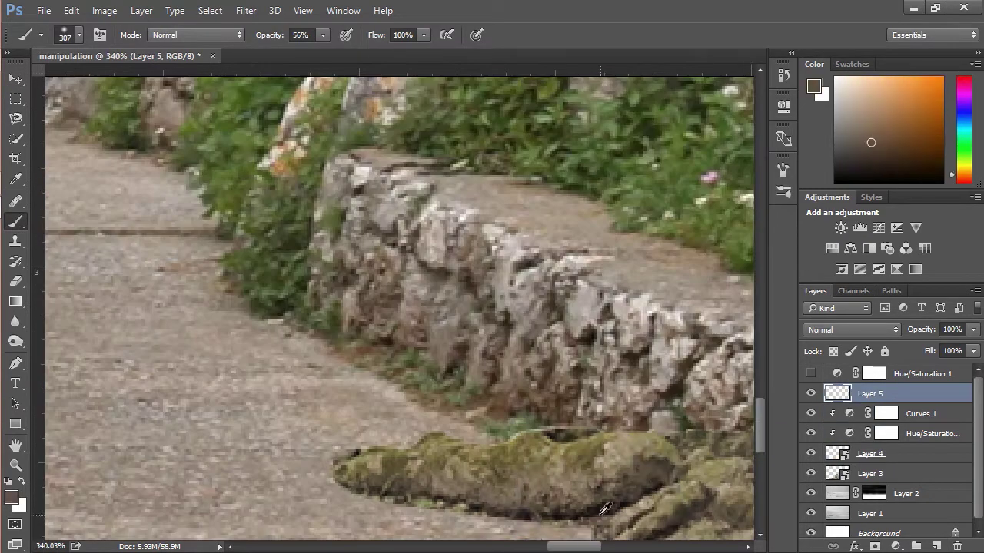
{"action": "scroll", "coordinate": [461, 361], "scroll_direction": "down", "scroll_amount": 3}
{"action": "left_click_drag", "start_coordinate": [547, 359], "coordinate": [528, 353]}
{"action": "left_click", "coordinate": [842, 330]}
{"action": "left_click", "coordinate": [846, 66]}
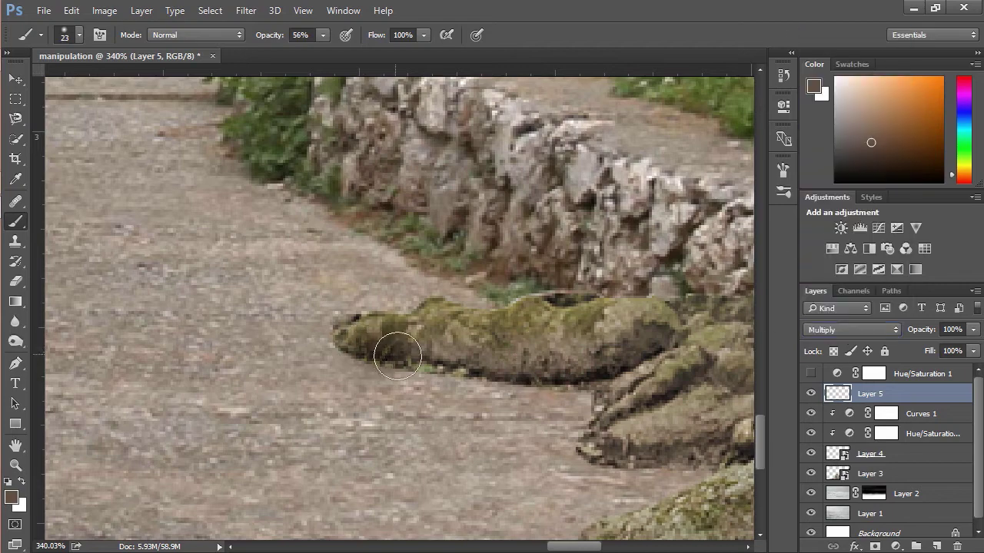
Paint contact shadows where the root edges meet the path at 56% brush opacity, erasing the excess.
{"action": "left_click_drag", "start_coordinate": [363, 340], "coordinate": [150, 285]}
{"action": "left_click_drag", "start_coordinate": [331, 415], "coordinate": [395, 391]}
{"action": "key", "text": "e"}
{"action": "left_click_drag", "start_coordinate": [472, 285], "coordinate": [400, 291]}
{"action": "scroll", "coordinate": [303, 399], "scroll_direction": "down", "scroll_amount": 3}
{"action": "key", "text": "b"}
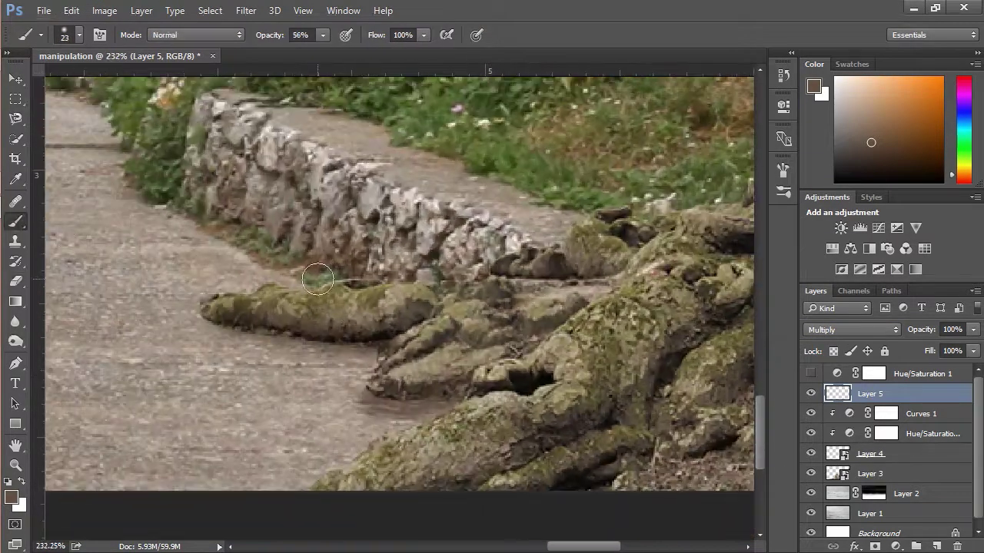
{"action": "scroll", "coordinate": [411, 399], "scroll_direction": "down", "scroll_amount": 3}
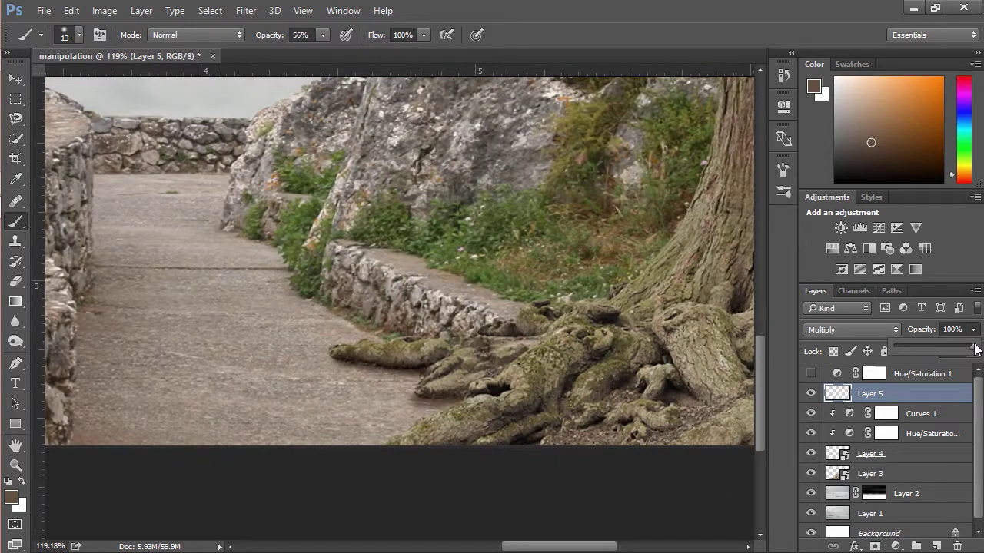
Build up broad, soft shadows around the roots and lower path with large brushes at 6% opacity.
{"action": "left_click_drag", "start_coordinate": [317, 327], "coordinate": [330, 331]}
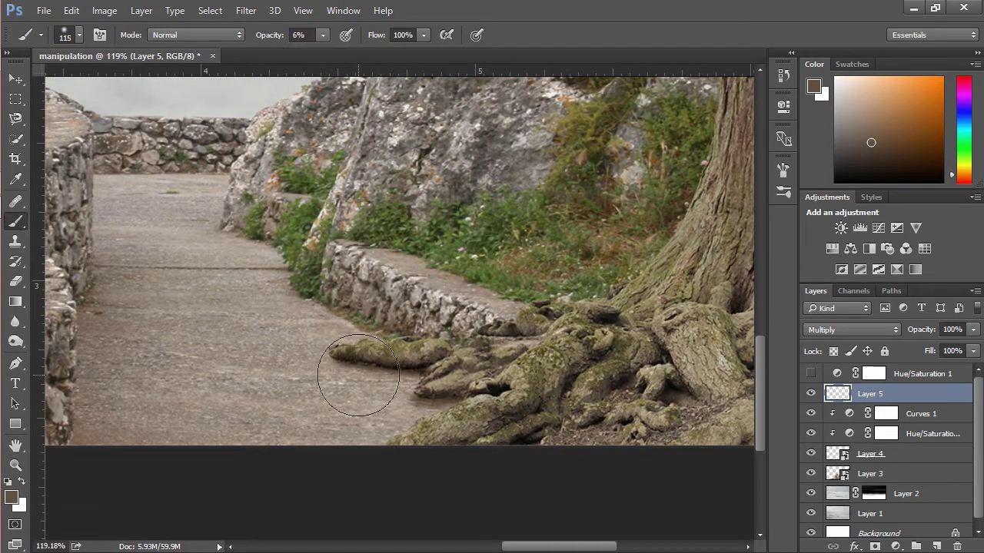
{"action": "scroll", "coordinate": [714, 446], "scroll_direction": "down", "scroll_amount": 4}
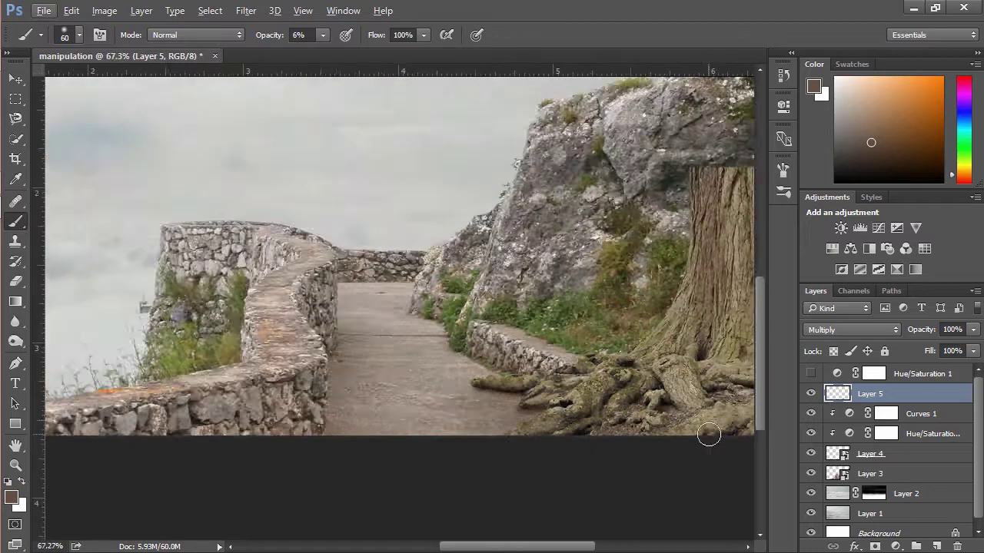
{"action": "scroll", "coordinate": [761, 250], "scroll_direction": "up", "scroll_amount": 5}
{"action": "scroll", "coordinate": [743, 217], "scroll_direction": "down", "scroll_amount": 5}
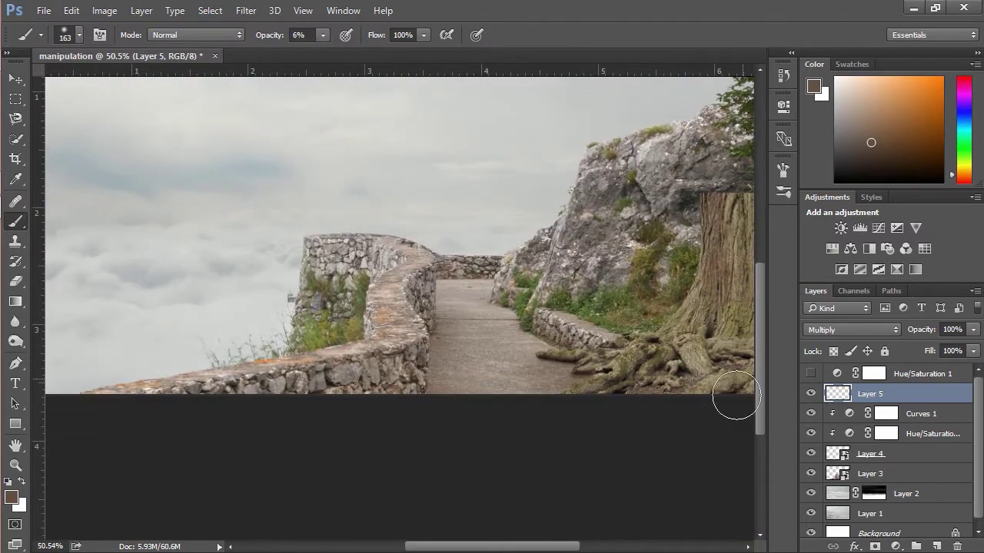
{"action": "scroll", "coordinate": [395, 345], "scroll_direction": "down", "scroll_amount": 3}
{"action": "scroll", "coordinate": [384, 494], "scroll_direction": "down", "scroll_amount": 1}
{"action": "scroll", "coordinate": [580, 382], "scroll_direction": "up", "scroll_amount": 2}
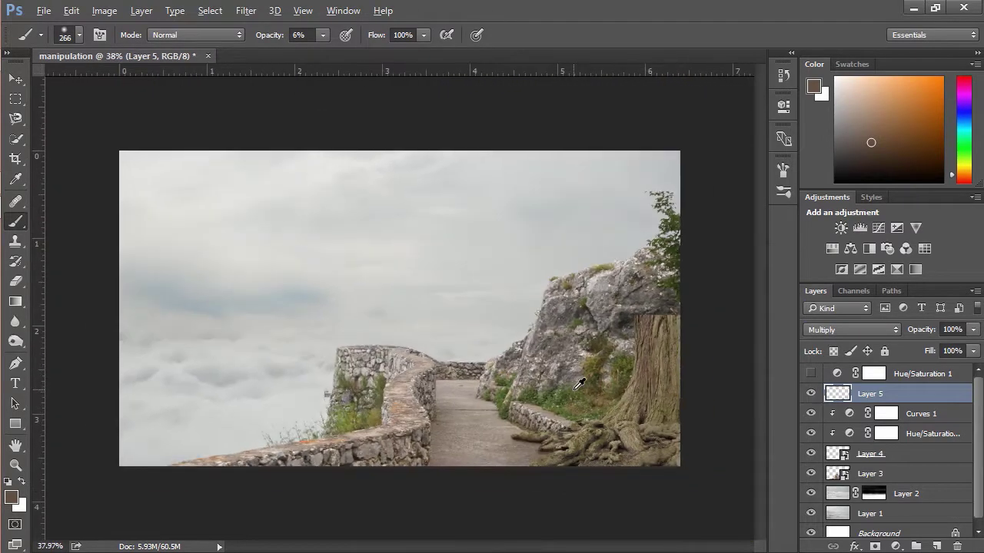
Copy a lassoed piece of the trunk to its own layer above Curves 1 and move it up to extend the trunk.
{"action": "scroll", "coordinate": [579, 383], "scroll_direction": "up", "scroll_amount": 1}
{"action": "left_click_drag", "start_coordinate": [16, 118], "coordinate": [77, 115]}
{"action": "key", "text": "ctrl+j"}
{"action": "key", "text": "v"}
{"action": "mouse_move", "coordinate": [870, 394]}
{"action": "left_mouse_down"}
{"action": "mouse_move", "coordinate": [911, 454]}
{"action": "mouse_move", "coordinate": [884, 421]}
{"action": "left_mouse_up"}
{"action": "left_click_drag", "start_coordinate": [668, 413], "coordinate": [598, 374]}
Add a mask to the trunk extension and paint it black at 100% opacity to hide the seam and overhanging edge.
{"action": "scroll", "coordinate": [667, 340], "scroll_direction": "up", "scroll_amount": 5}
{"action": "left_click", "coordinate": [874, 546]}
{"action": "key", "text": "d"}
{"action": "key", "text": "b"}
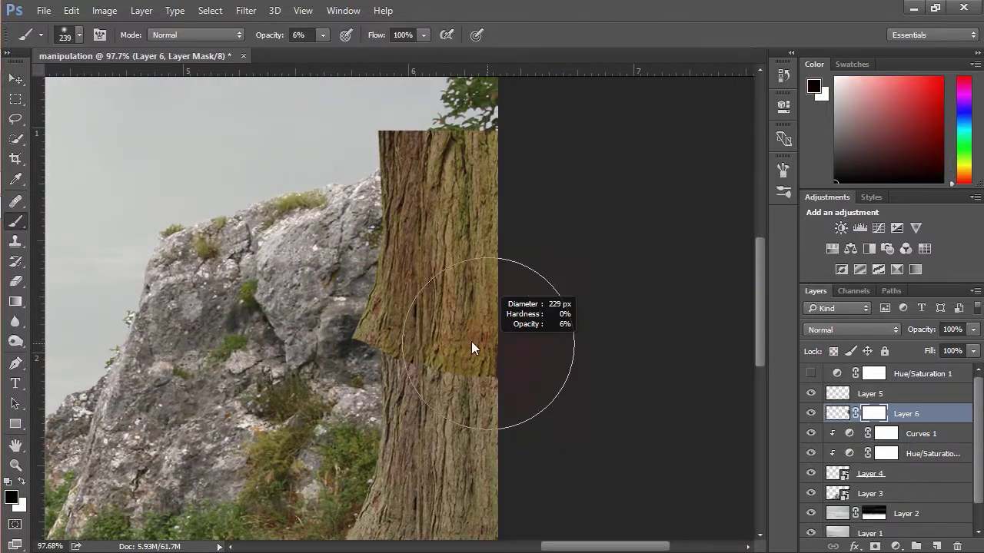
{"action": "right_click", "coordinate": [386, 314]}
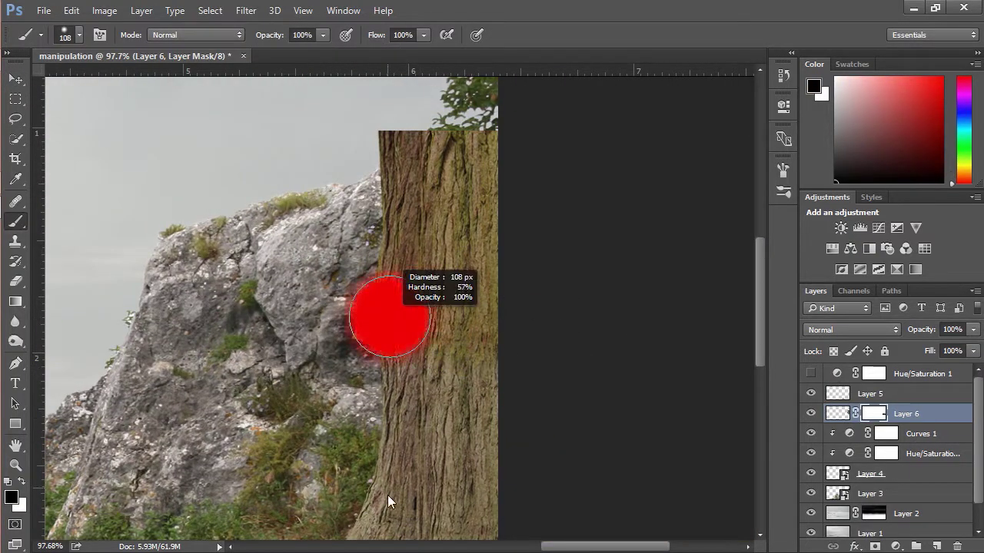
{"action": "scroll", "coordinate": [346, 345], "scroll_direction": "up", "scroll_amount": 1}
{"action": "left_click_drag", "start_coordinate": [338, 277], "coordinate": [338, 415]}
{"action": "scroll", "coordinate": [346, 346], "scroll_direction": "up", "scroll_amount": 3}
Duplicate the trunk's Curves and Hue/Saturation adjustments above Layer 6 and clip them to it.
{"action": "left_click", "coordinate": [922, 435]}
{"action": "left_click", "coordinate": [929, 456], "text": "shift"}
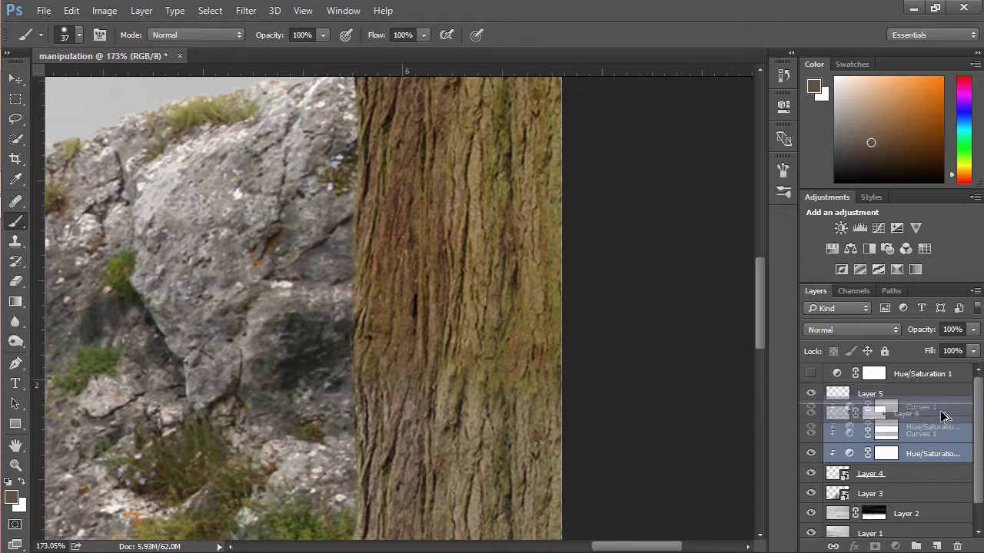
{"action": "left_click_drag", "start_coordinate": [929, 457], "coordinate": [922, 415]}
{"action": "key", "text": "ctrl+0"}
{"action": "scroll", "coordinate": [531, 334], "scroll_direction": "up", "scroll_amount": 3}
{"action": "left_click", "coordinate": [531, 334], "text": "alt"}
{"action": "scroll", "coordinate": [531, 335], "scroll_direction": "down", "scroll_amount": 2}
Refine the trunk extension's mask at 24% brush opacity and nudge the piece slightly down to blend the bark.
{"action": "left_click", "coordinate": [873, 454]}
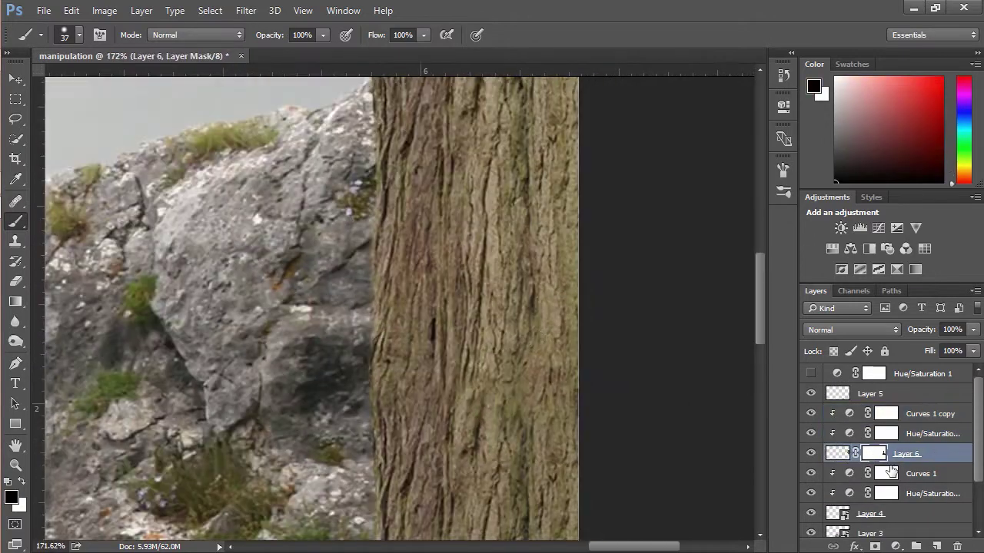
{"action": "left_click_drag", "start_coordinate": [318, 55], "coordinate": [297, 55]}
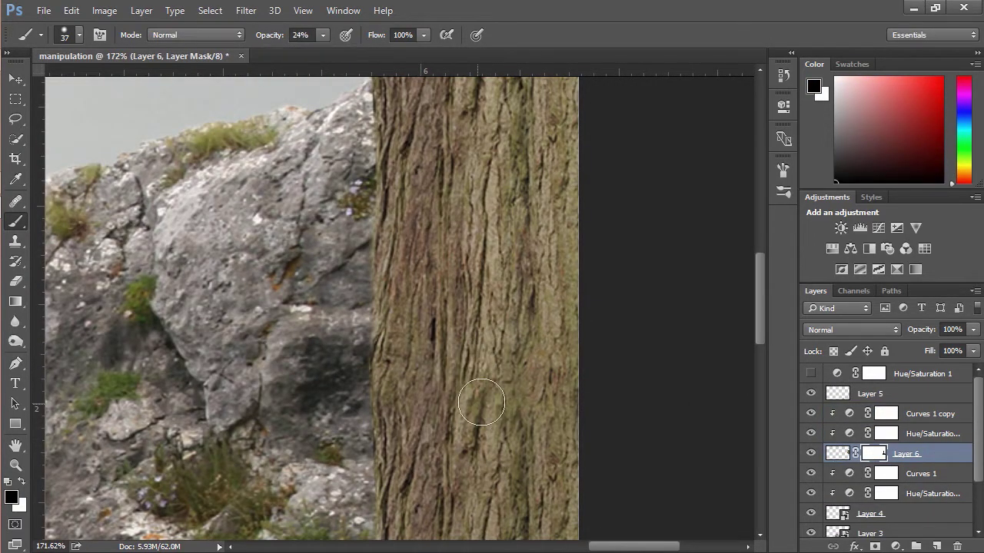
{"action": "scroll", "coordinate": [533, 451], "scroll_direction": "down", "scroll_amount": 3}
{"action": "scroll", "coordinate": [491, 382], "scroll_direction": "up", "scroll_amount": 2}
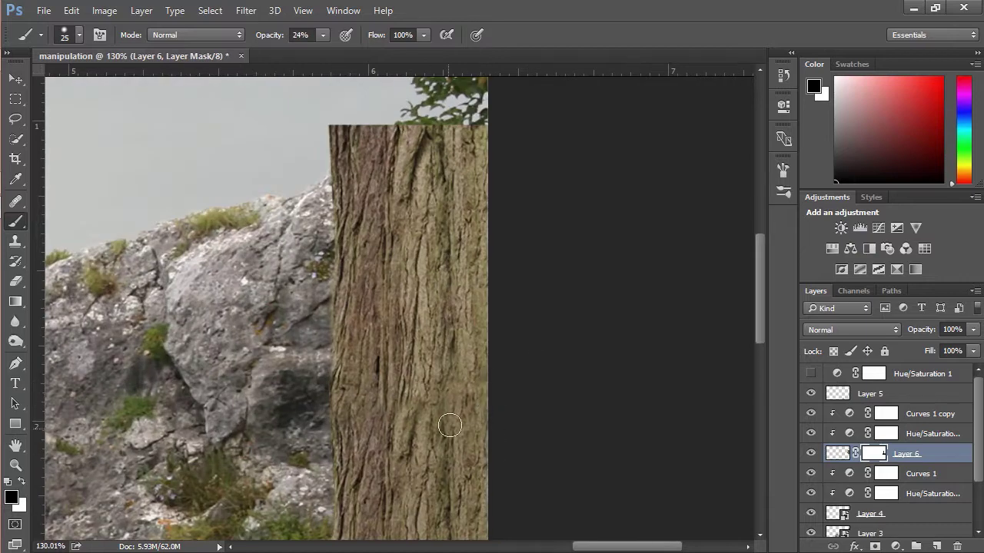
{"action": "key", "text": "v"}
{"action": "left_click_drag", "start_coordinate": [384, 312], "coordinate": [384, 317]}
{"action": "key", "text": "b"}
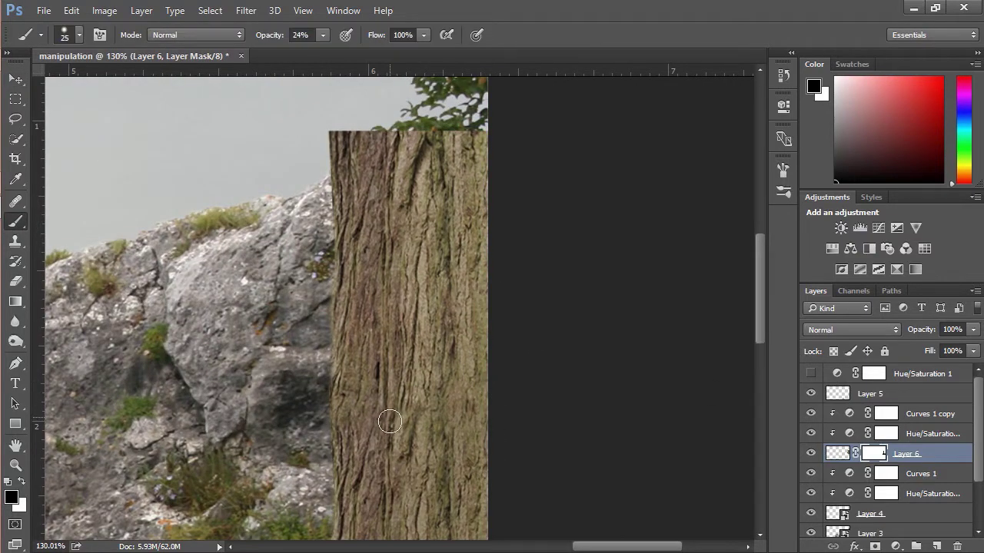
Bring the green tree from tree_23_by_moonglowlilly-d5pjsbw.png into the manipulation document, unclipped above Curves 1 copy.
{"action": "left_click", "coordinate": [57, 45]}
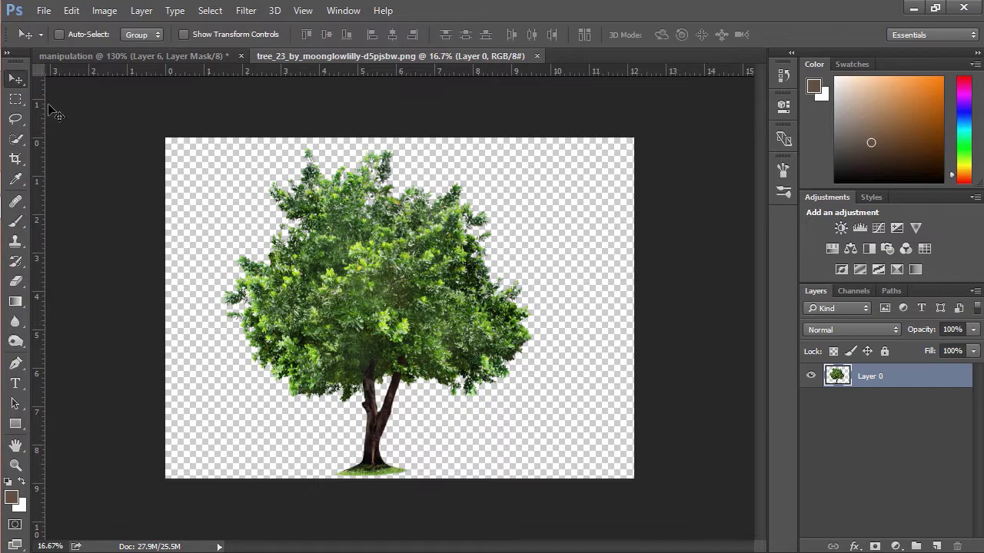
{"action": "left_click_drag", "start_coordinate": [56, 112], "coordinate": [172, 48]}
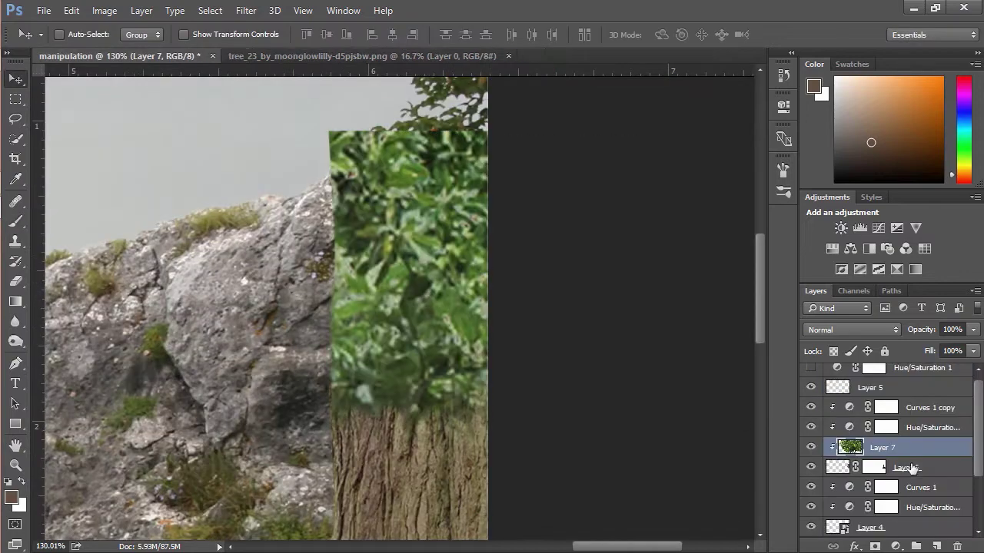
{"action": "left_click_drag", "start_coordinate": [911, 469], "coordinate": [884, 397]}
{"action": "key", "text": "ctrl+0"}
Flip the green tree horizontally, scale it to about 146%, and place its foliage over the trunk's top at the canvas's upper right.
{"action": "key", "text": "ctrl+t"}
{"action": "scroll", "coordinate": [399, 304], "scroll_direction": "down", "scroll_amount": 4}
{"action": "left_click_drag", "start_coordinate": [399, 304], "coordinate": [487, 259]}
{"action": "scroll", "coordinate": [628, 262], "scroll_direction": "down", "scroll_amount": 1}
{"action": "scroll", "coordinate": [570, 241], "scroll_direction": "up", "scroll_amount": 6}
{"action": "left_click_drag", "start_coordinate": [570, 240], "coordinate": [599, 222]}
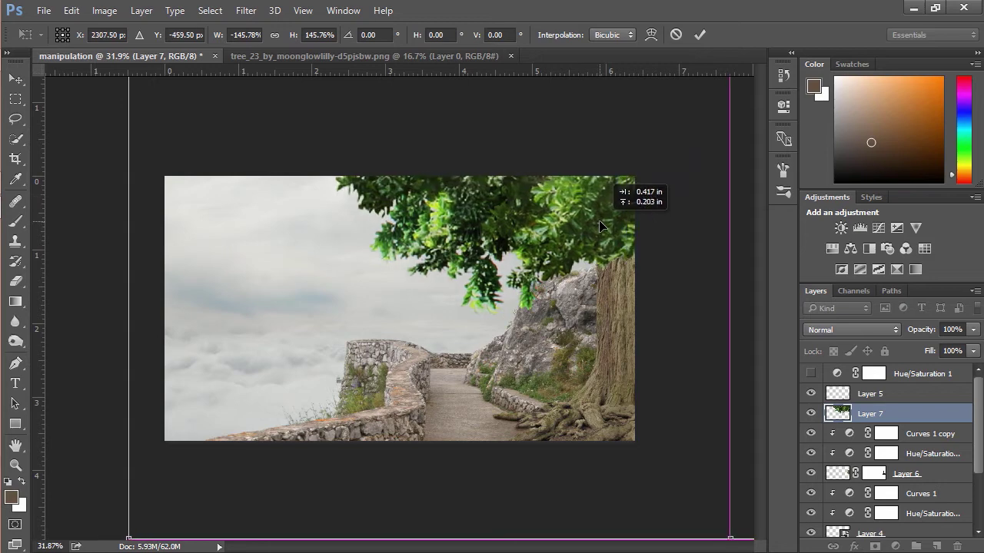
{"action": "scroll", "coordinate": [598, 222], "scroll_direction": "down", "scroll_amount": 3}
{"action": "scroll", "coordinate": [598, 221], "scroll_direction": "up", "scroll_amount": 2}
{"action": "key", "text": "Return"}
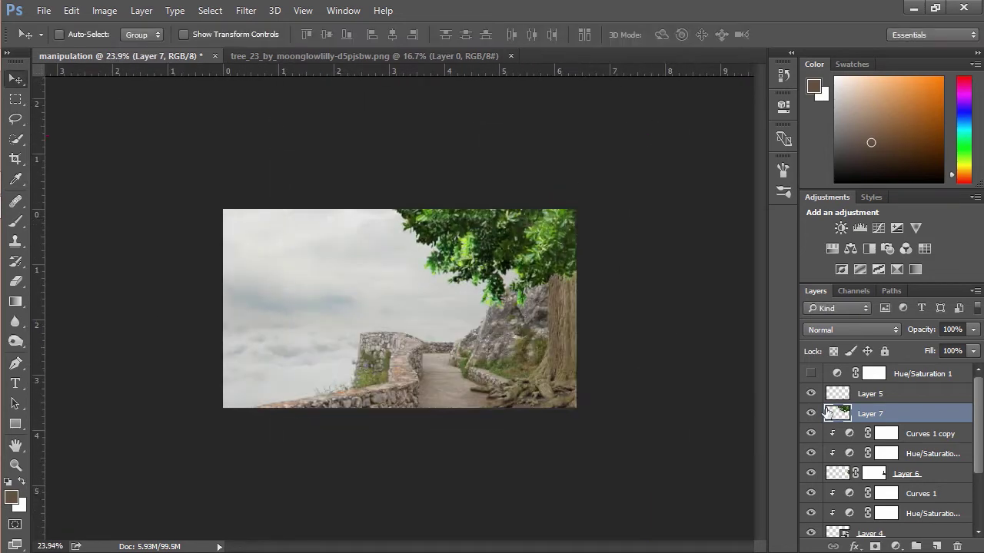
Clip a Curves adjustment to the foliage, lifting the black point, raising the midtones and lowering the white output, with the desaturation layer shown.
{"action": "left_click", "coordinate": [895, 547]}
{"action": "left_click", "coordinate": [922, 285]}
{"action": "mouse_move", "coordinate": [740, 178]}
{"action": "left_mouse_down"}
{"action": "mouse_move", "coordinate": [725, 181]}
{"action": "mouse_move", "coordinate": [740, 198]}
{"action": "left_mouse_up"}
{"action": "left_click_drag", "start_coordinate": [589, 330], "coordinate": [589, 305]}
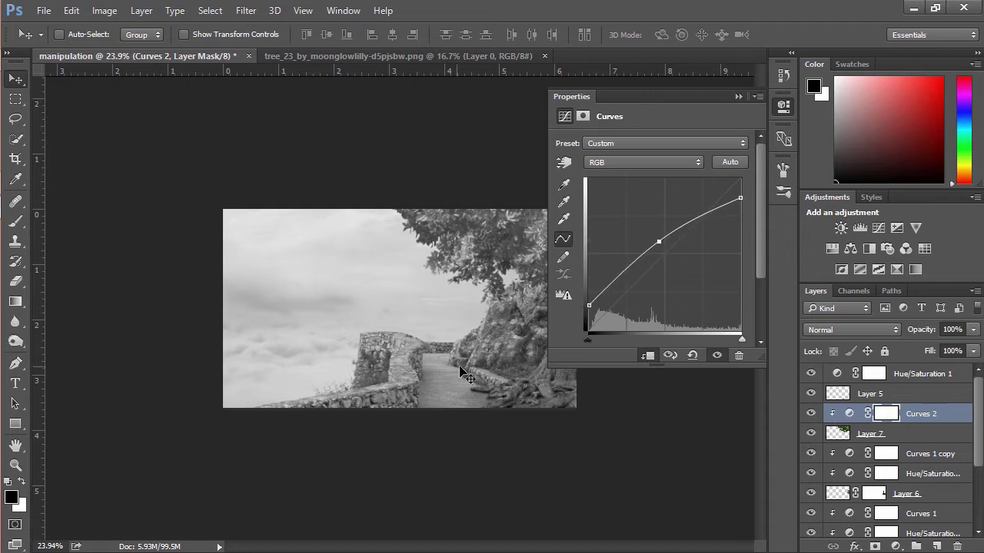
{"action": "key", "text": "ctrl+0"}
{"action": "scroll", "coordinate": [406, 319], "scroll_direction": "up", "scroll_amount": 2}
{"action": "key", "text": "ctrl+0"}
Hide the desaturation layer and clip a Hue/Saturation adjustment to the foliage beneath Curves 2, shifting its greens toward a muted yellow.
{"action": "left_click", "coordinate": [811, 374]}
{"action": "scroll", "coordinate": [599, 207], "scroll_direction": "down", "scroll_amount": 2}
{"action": "left_click", "coordinate": [895, 546]}
{"action": "left_click", "coordinate": [845, 358]}
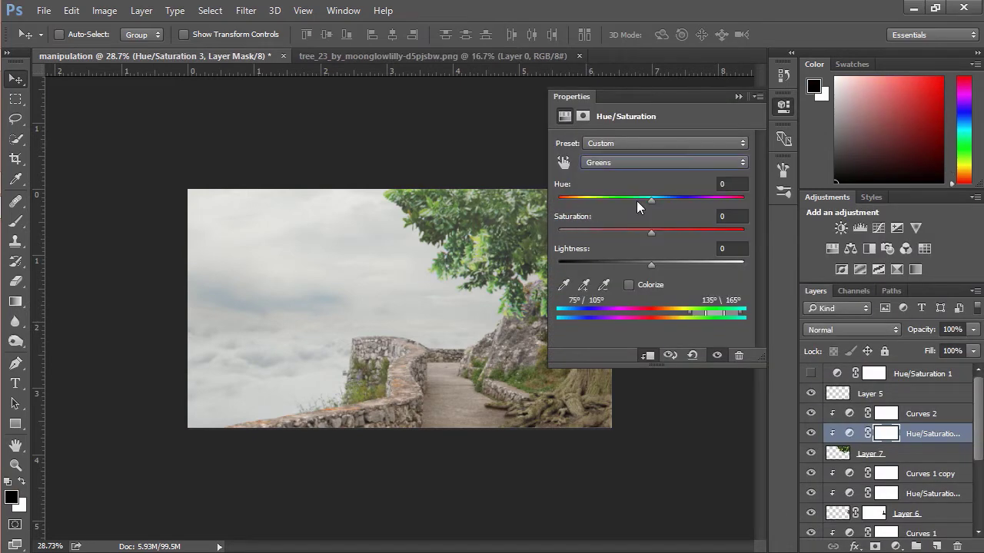
{"action": "left_click", "coordinate": [664, 162]}
{"action": "left_click", "coordinate": [637, 194]}
{"action": "left_click_drag", "start_coordinate": [652, 231], "coordinate": [661, 229]}
{"action": "left_click", "coordinate": [856, 345]}
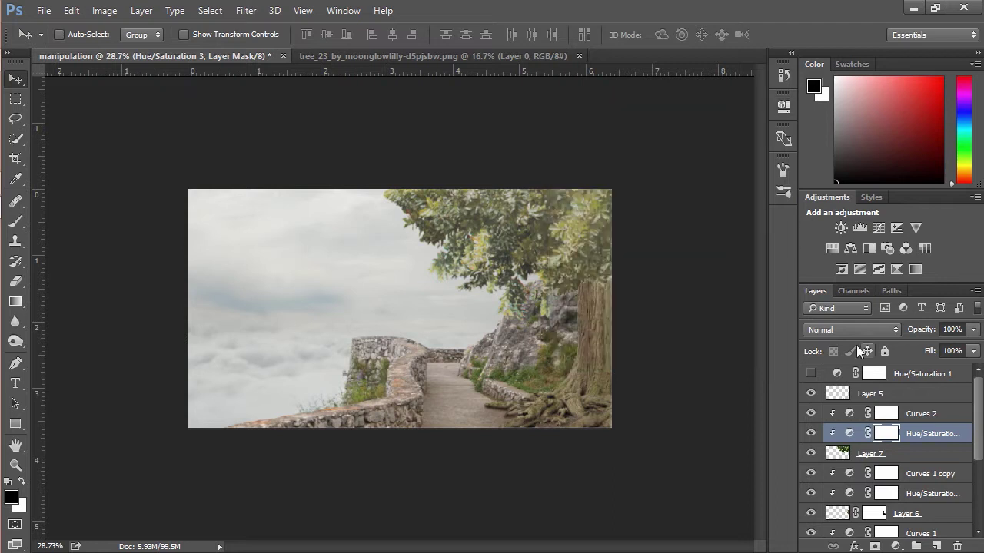
Create a clipped layer named leaves shadow beneath the foliage and set its blend mode to Multiply.
{"action": "left_click", "coordinate": [934, 414]}
{"action": "left_click", "coordinate": [931, 473]}
{"action": "left_click", "coordinate": [936, 547]}
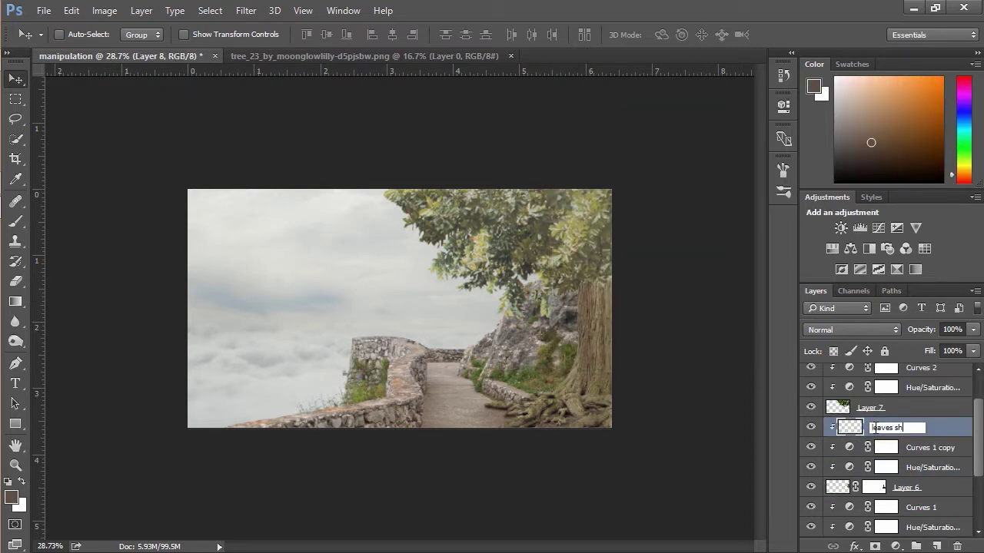
{"action": "key", "text": "b"}
{"action": "scroll", "coordinate": [623, 285], "scroll_direction": "up", "scroll_amount": 8}
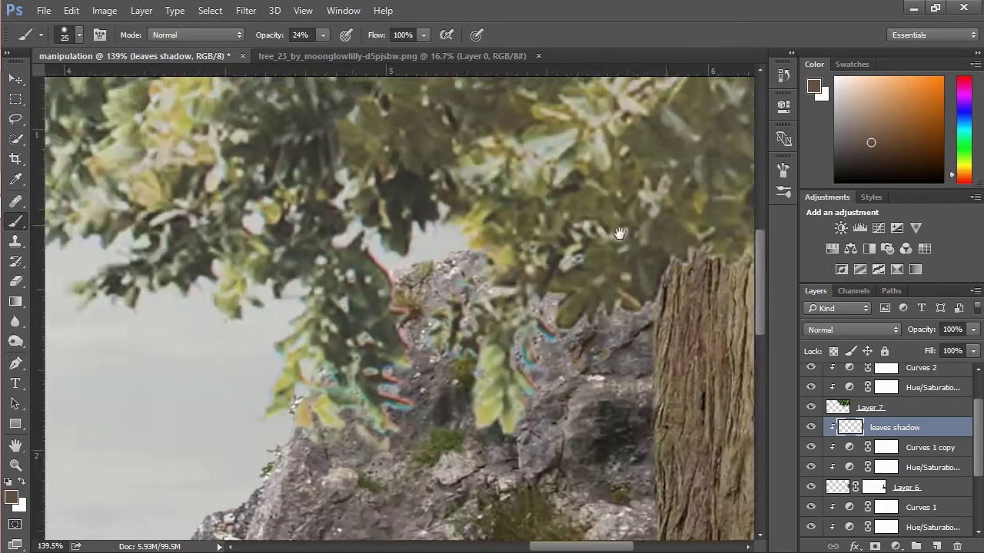
{"action": "left_click", "coordinate": [852, 329]}
{"action": "left_click", "coordinate": [823, 69]}
Paint a dark olive shadow on the trunk below the leaves at 24% opacity and soften it with a 505 px eraser.
{"action": "right_click", "coordinate": [439, 308], "text": "alt"}
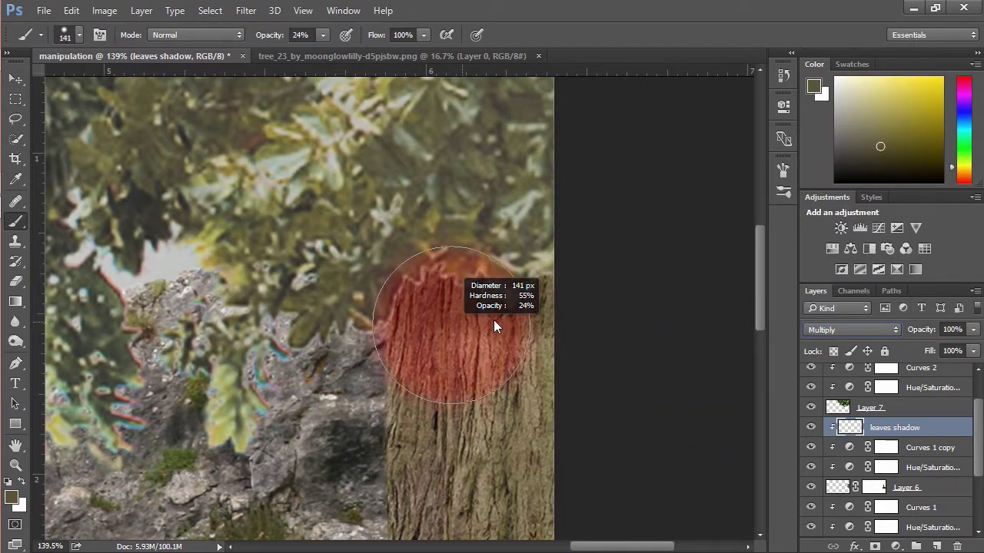
{"action": "scroll", "coordinate": [508, 362], "scroll_direction": "down", "scroll_amount": 2}
{"action": "scroll", "coordinate": [508, 362], "scroll_direction": "down", "scroll_amount": 3}
{"action": "right_click", "coordinate": [661, 252], "text": "alt"}
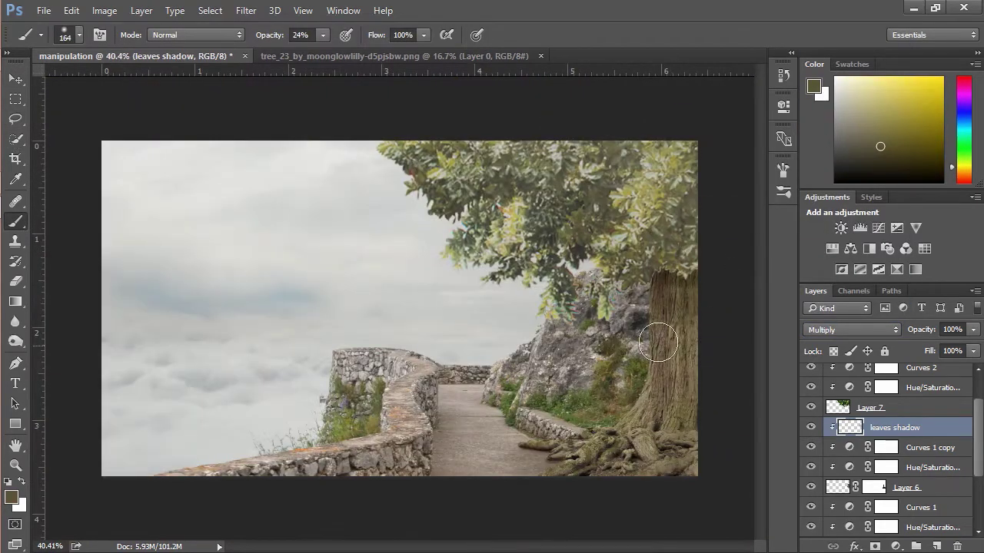
{"action": "key", "text": "e"}
{"action": "right_click", "coordinate": [625, 311], "text": "alt"}
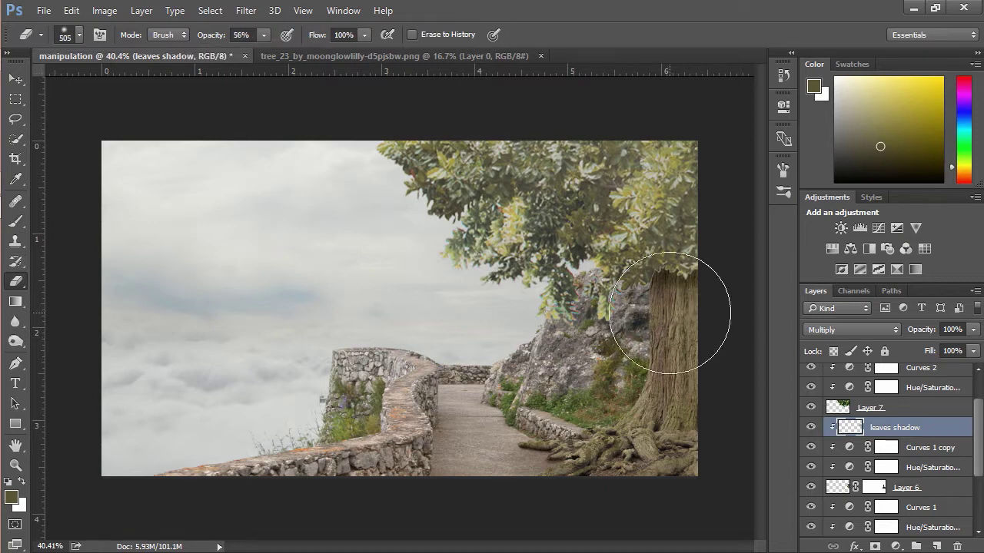
{"action": "scroll", "coordinate": [567, 395], "scroll_direction": "down", "scroll_amount": 3}
{"action": "scroll", "coordinate": [939, 428], "scroll_direction": "up", "scroll_amount": 2}
Move Layer 5 beneath Layer 6 as shadow tree, and rename the lower layers tree, road and cloud down.
{"action": "left_click", "coordinate": [924, 398]}
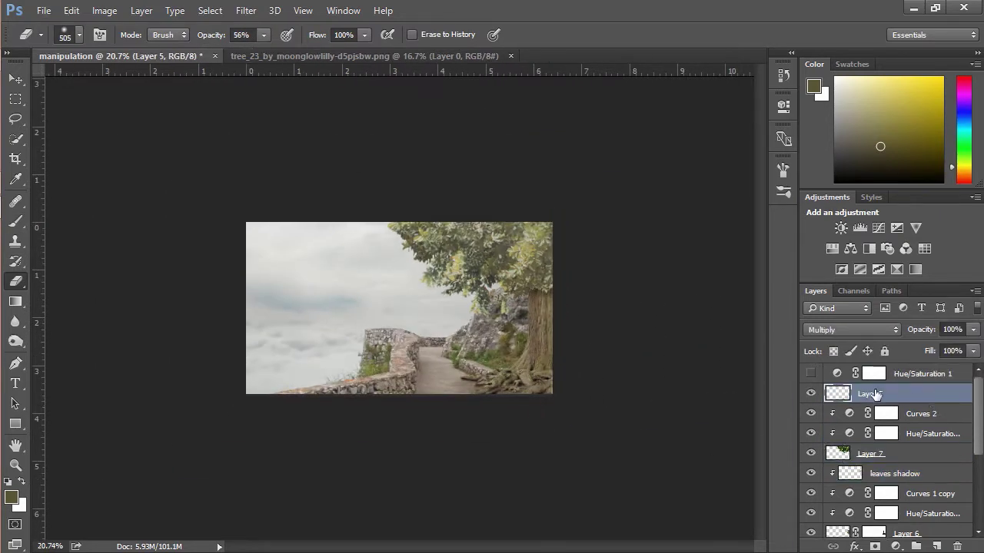
{"action": "left_click_drag", "start_coordinate": [896, 394], "coordinate": [932, 500]}
{"action": "double_click", "coordinate": [871, 448]}
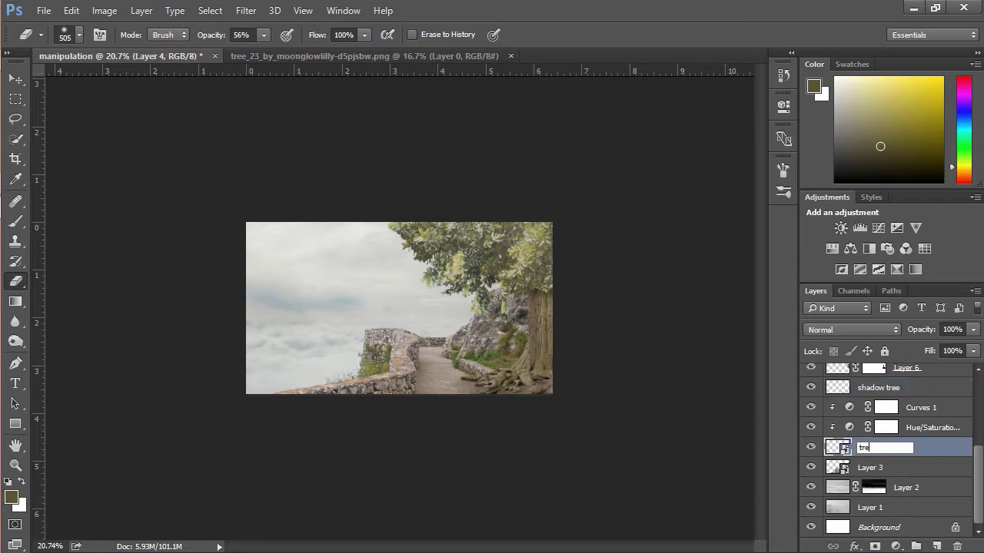
{"action": "type", "text": "tree"}
{"action": "key", "text": "Tab"}
{"action": "double_click", "coordinate": [913, 487]}
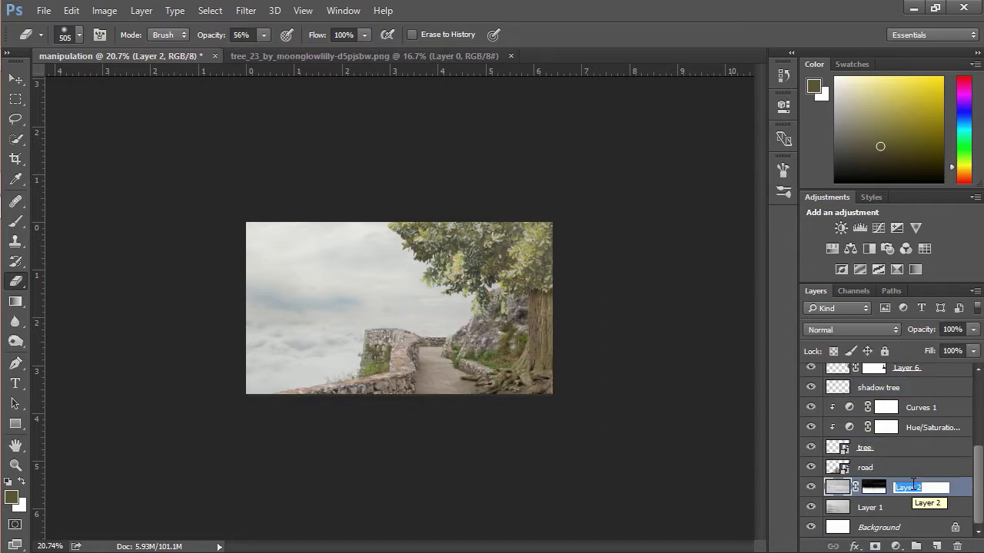
{"action": "type", "text": "cloud down"}
{"action": "key", "text": "Tab"}
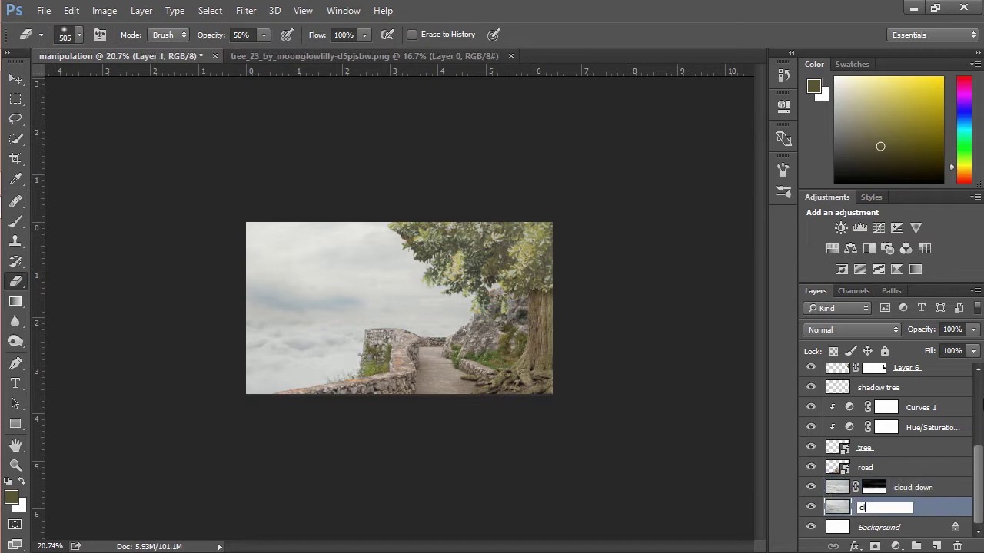
Select the Curves 2 layer and open the image bluebell_dress_iii_by_eirian_stock.jpg.
{"action": "scroll", "coordinate": [818, 486], "scroll_direction": "up", "scroll_amount": 3}
{"action": "left_click", "coordinate": [886, 392]}
{"action": "key", "text": "ctrl+o"}
{"action": "double_click", "coordinate": [598, 119]}
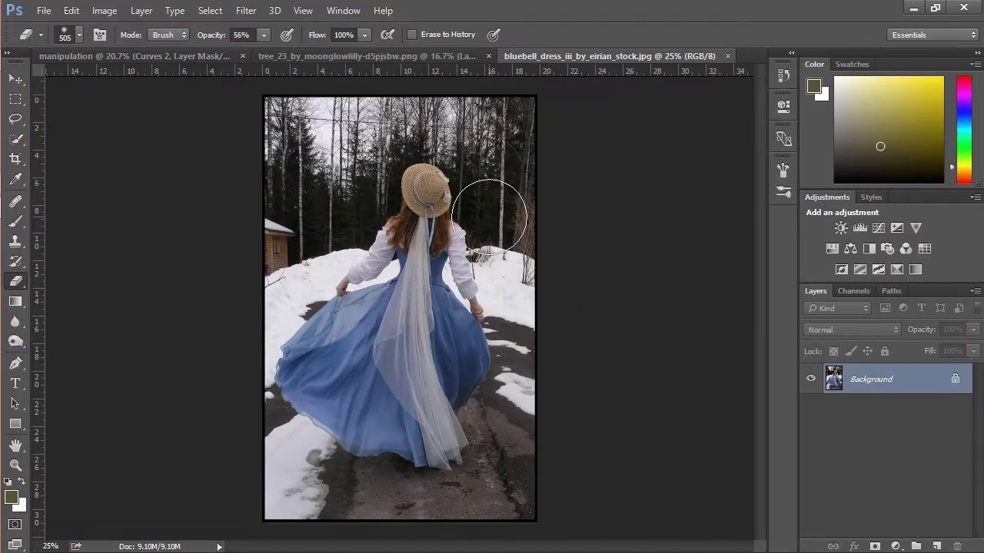
Trace the woman's hat, hair, right shoulder, sleeve and hand with the Pen tool in Path mode.
{"action": "scroll", "coordinate": [527, 384], "scroll_direction": "up", "scroll_amount": 3}
{"action": "key", "text": "p"}
{"action": "scroll", "coordinate": [431, 292], "scroll_direction": "up", "scroll_amount": 3}
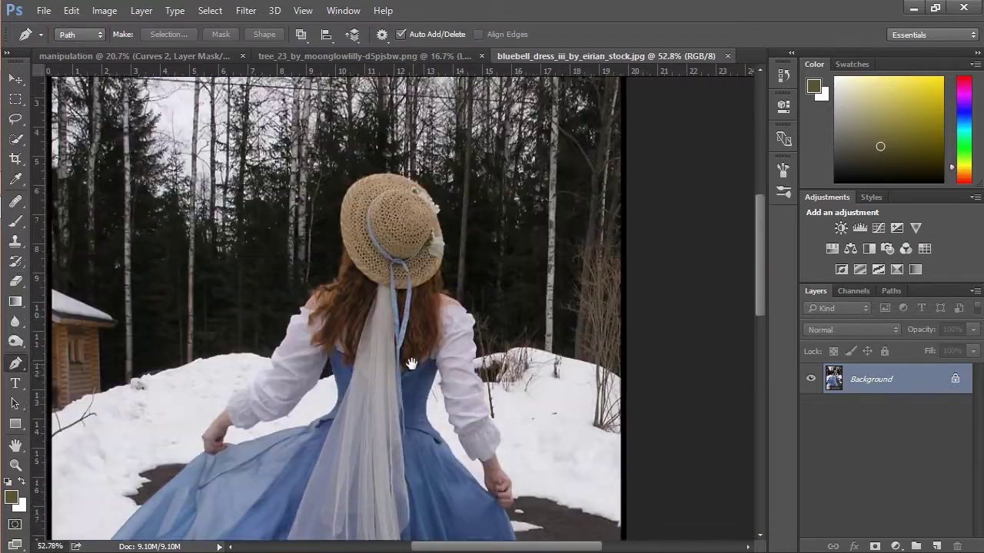
{"action": "scroll", "coordinate": [367, 284], "scroll_direction": "up", "scroll_amount": 5}
{"action": "scroll", "coordinate": [581, 269], "scroll_direction": "down", "scroll_amount": 10}
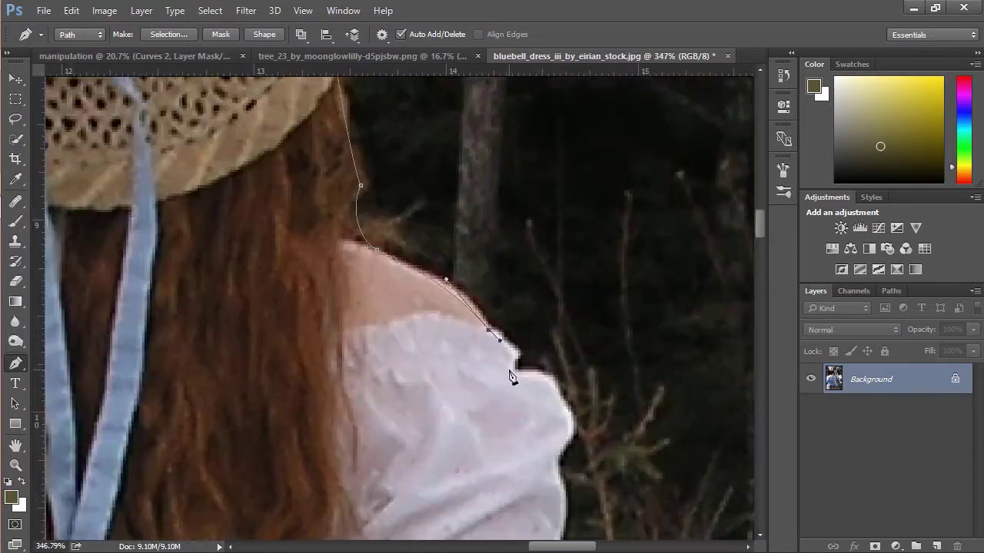
{"action": "left_click", "coordinate": [482, 343]}
{"action": "scroll", "coordinate": [483, 355], "scroll_direction": "down", "scroll_amount": 15}
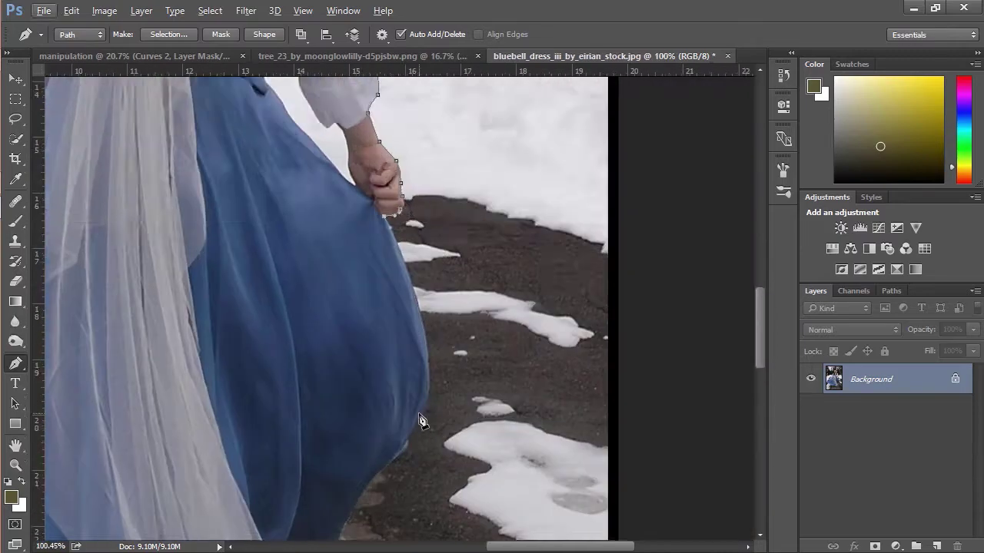
Continue the path around the veil ends and dress hem, up the dress's outer edge and along the left sleeve.
{"action": "left_click_drag", "start_coordinate": [236, 172], "coordinate": [229, 182]}
{"action": "scroll", "coordinate": [229, 183], "scroll_direction": "down", "scroll_amount": 10}
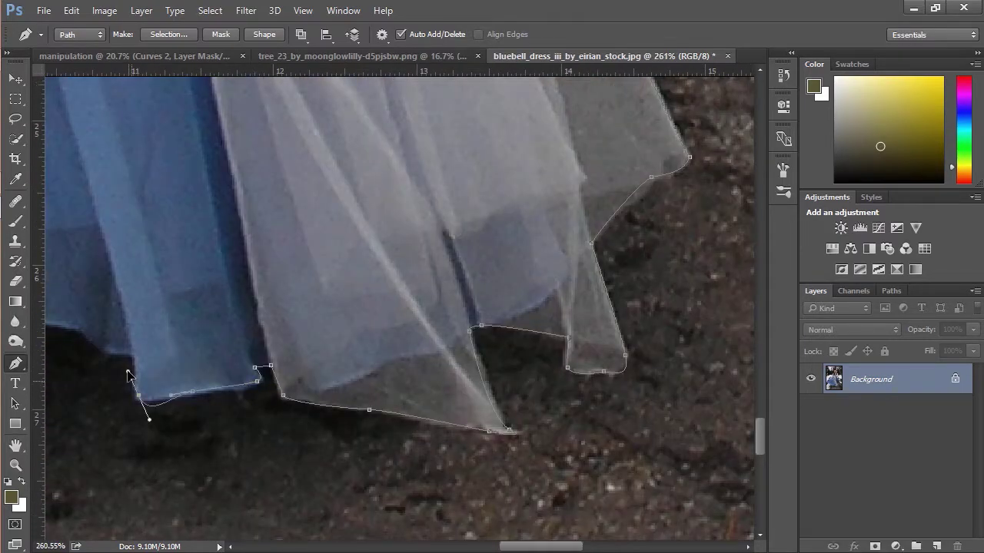
{"action": "scroll", "coordinate": [213, 382], "scroll_direction": "up", "scroll_amount": 2}
{"action": "left_click", "coordinate": [214, 382]}
{"action": "scroll", "coordinate": [214, 382], "scroll_direction": "up", "scroll_amount": 10}
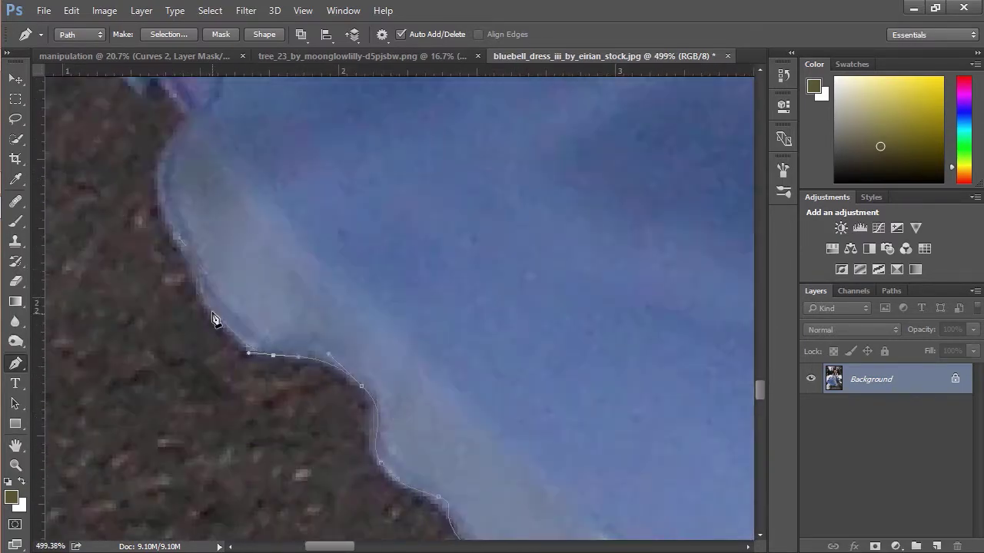
{"action": "scroll", "coordinate": [321, 346], "scroll_direction": "up", "scroll_amount": 5}
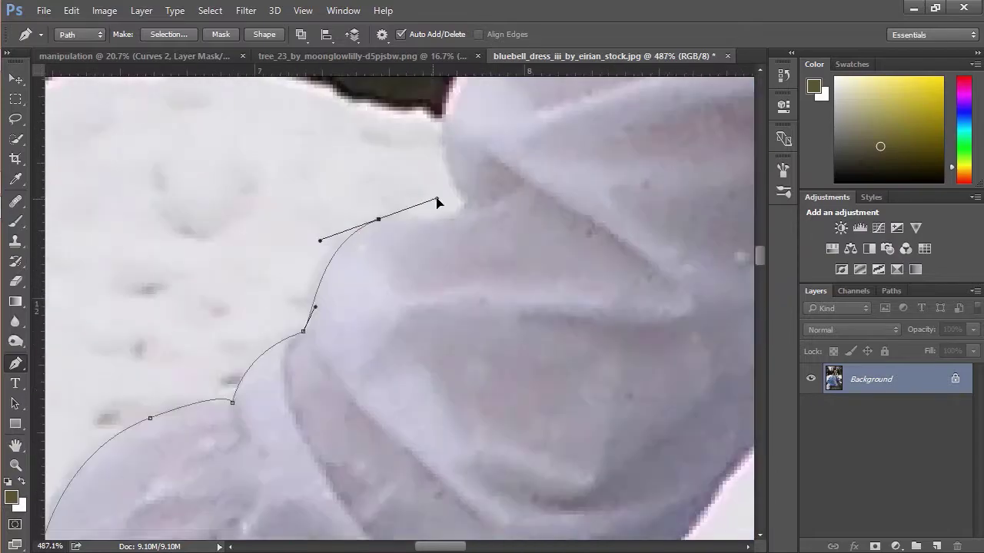
Trace the background gaps between both arms and the woman's waist as inner subpaths.
{"action": "scroll", "coordinate": [436, 202], "scroll_direction": "down", "scroll_amount": 5}
{"action": "scroll", "coordinate": [220, 361], "scroll_direction": "up", "scroll_amount": 4}
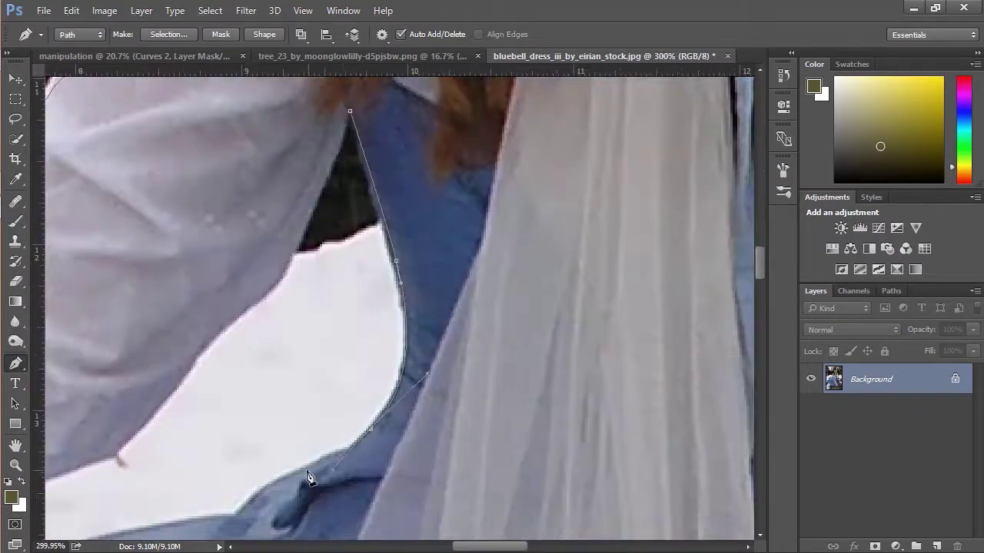
{"action": "scroll", "coordinate": [266, 328], "scroll_direction": "down", "scroll_amount": 5}
{"action": "scroll", "coordinate": [265, 328], "scroll_direction": "up", "scroll_amount": 5}
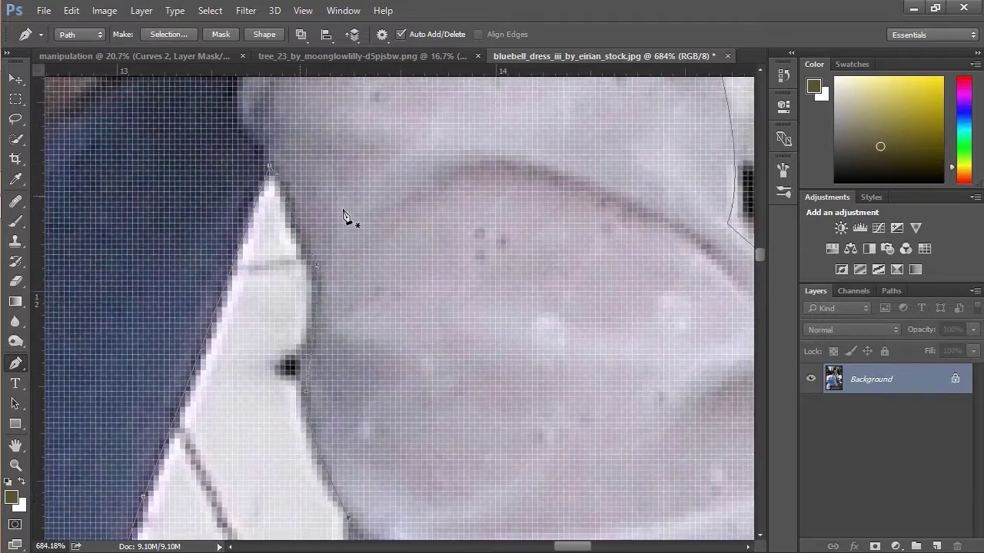
Turn the finished path around the woman into a selection.
{"action": "scroll", "coordinate": [343, 216], "scroll_direction": "down", "scroll_amount": 10}
{"action": "right_click", "coordinate": [435, 160]}
{"action": "left_click", "coordinate": [523, 230]}
{"action": "key", "text": "Return"}
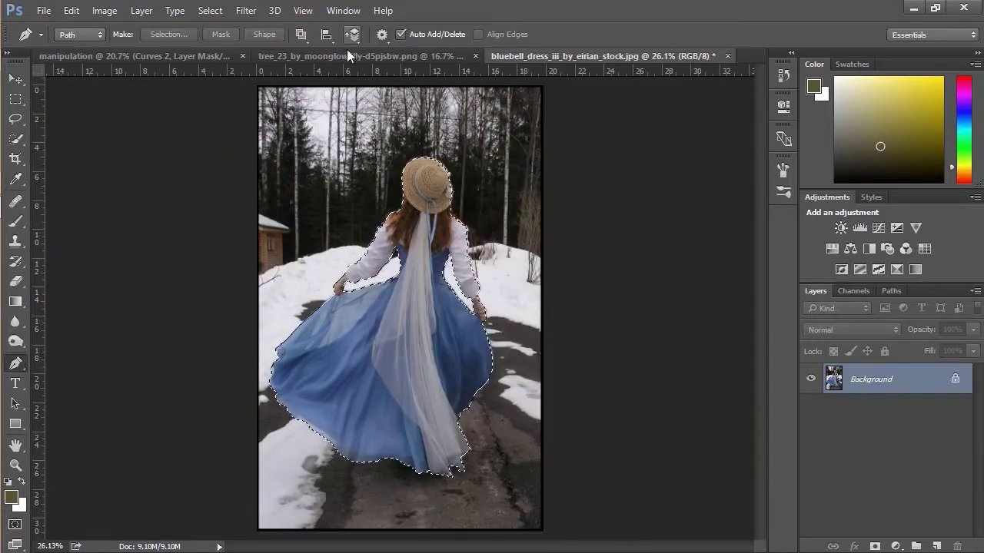
Refine the selection's edge and output the woman to a new layer with a layer mask.
{"action": "key", "text": "ctrl+alt+r"}
{"action": "scroll", "coordinate": [454, 228], "scroll_direction": "up", "scroll_amount": 4}
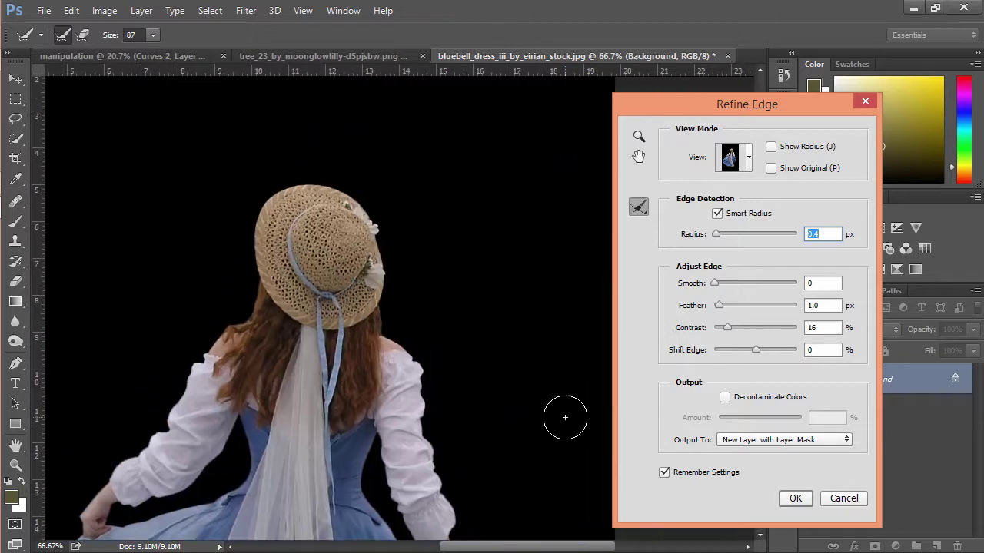
{"action": "scroll", "coordinate": [148, 326], "scroll_direction": "up", "scroll_amount": 2}
{"action": "left_click", "coordinate": [730, 157]}
{"action": "left_click", "coordinate": [696, 291]}
{"action": "left_click", "coordinate": [795, 498]}
Move the cut-out woman into the manipulation document and convert her layer to a smart object.
{"action": "left_click", "coordinate": [307, 56]}
{"action": "left_click", "coordinate": [520, 57]}
{"action": "left_click", "coordinate": [337, 52]}
{"action": "key", "text": "v"}
{"action": "left_click_drag", "start_coordinate": [330, 130], "coordinate": [431, 296]}
{"action": "right_click", "coordinate": [934, 393]}
{"action": "left_click", "coordinate": [668, 274]}
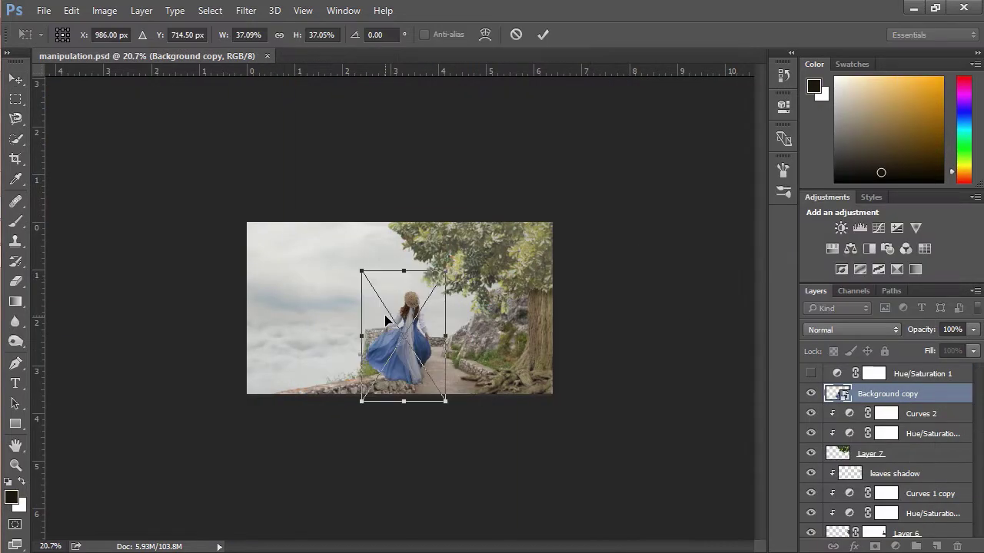
Scale the woman down further and place her on the stone path.
{"action": "left_click_drag", "start_coordinate": [448, 269], "coordinate": [422, 290]}
{"action": "left_click_drag", "start_coordinate": [409, 333], "coordinate": [446, 347]}
{"action": "key", "text": "ctrl+plus"}
{"action": "key", "text": "ctrl+plus"}
{"action": "key", "text": "Return"}
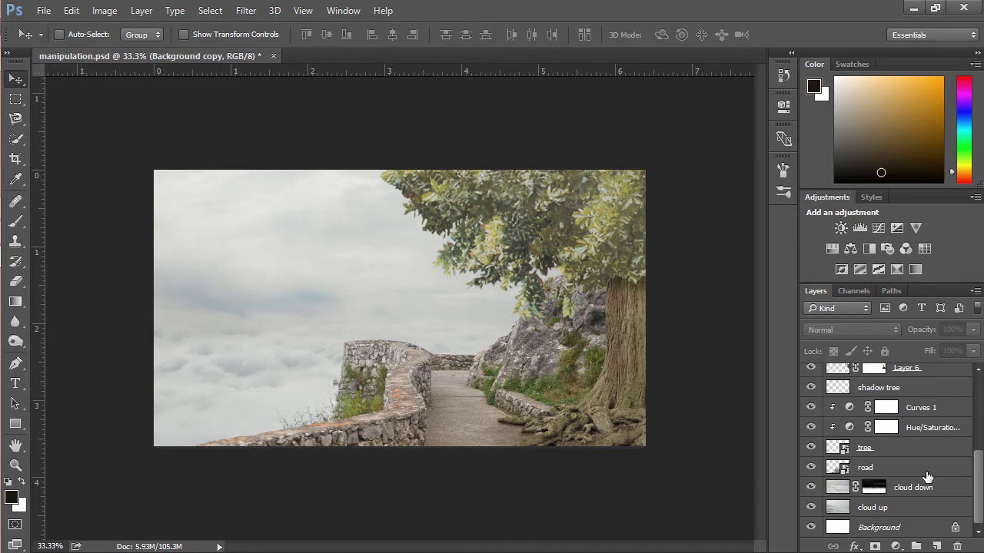
Add a layer mask to the road layer and paint out the low wall at the path's far end in black.
{"action": "left_click", "coordinate": [874, 468]}
{"action": "key", "text": "w"}
{"action": "key", "text": "b"}
{"action": "scroll", "coordinate": [430, 355], "scroll_direction": "up", "scroll_amount": 6}
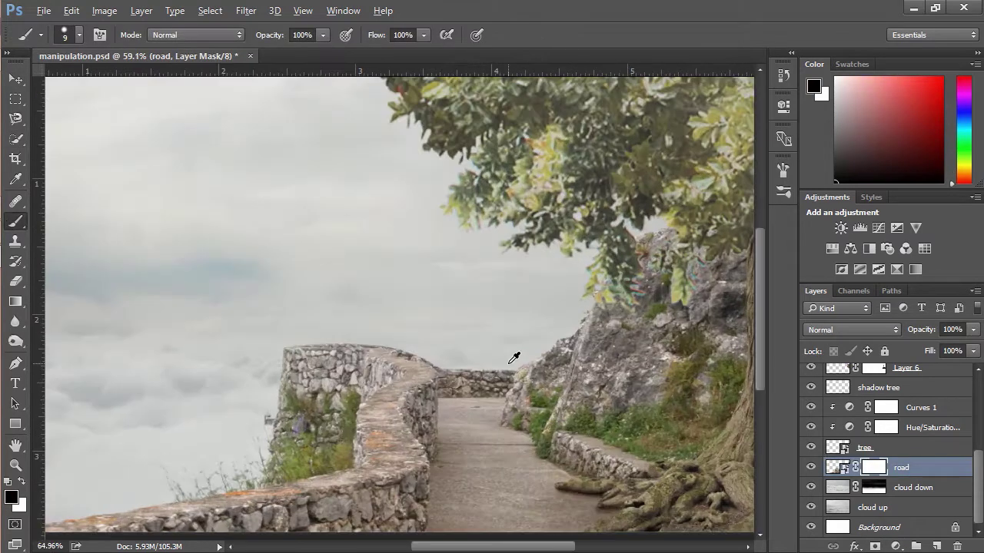
{"action": "mouse_move", "coordinate": [319, 430]}
{"action": "left_mouse_down"}
{"action": "mouse_move", "coordinate": [486, 421]}
{"action": "mouse_move", "coordinate": [406, 369]}
{"action": "mouse_move", "coordinate": [344, 395]}
{"action": "mouse_move", "coordinate": [340, 428]}
{"action": "left_mouse_up"}
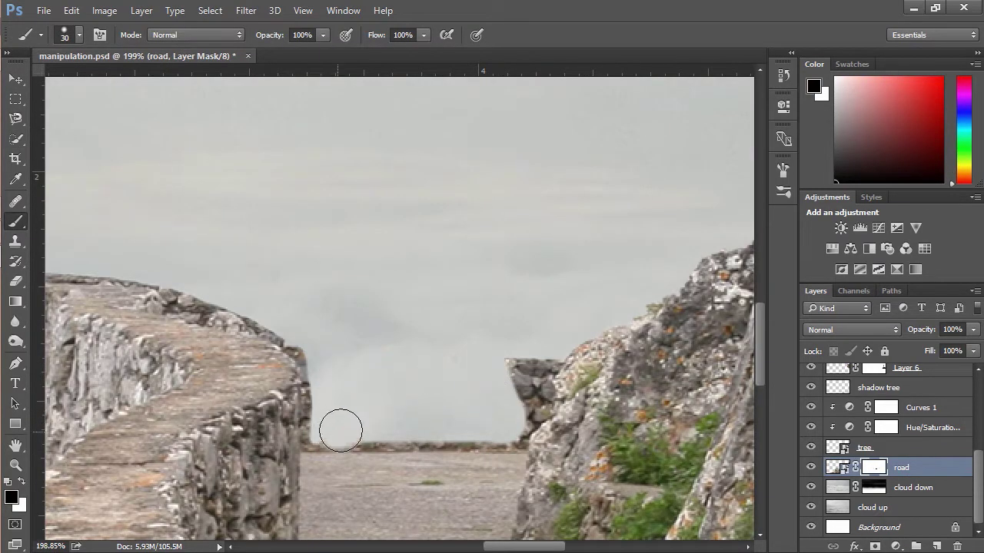
Mask out the remaining wall pieces beside the rock at the path's end with a 15 px brush.
{"action": "scroll", "coordinate": [554, 392], "scroll_direction": "up", "scroll_amount": 4}
{"action": "left_click_drag", "start_coordinate": [523, 356], "coordinate": [505, 384]}
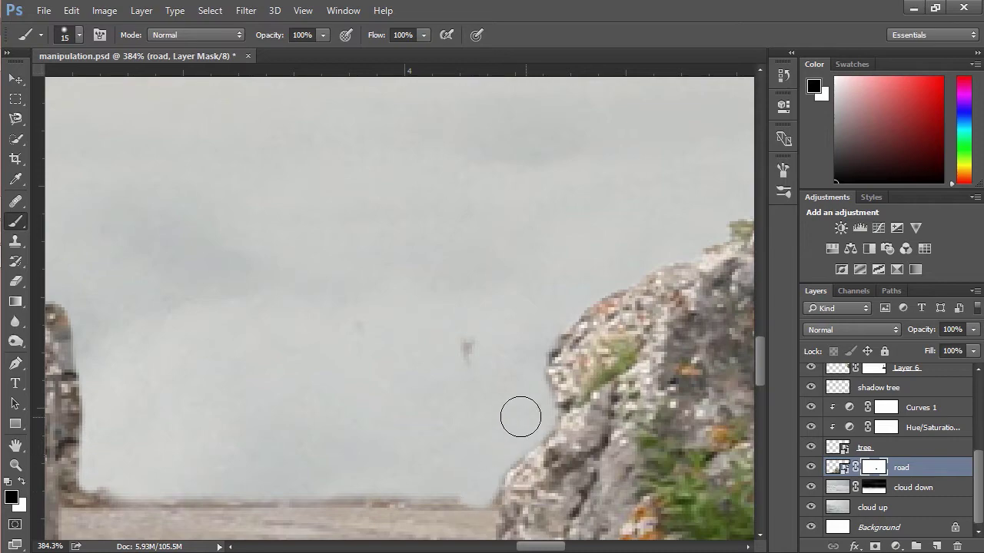
{"action": "left_click_drag", "start_coordinate": [139, 448], "coordinate": [346, 437]}
Mask away the rear rim along the top of the curved stone wall, refining it with a 6 px brush.
{"action": "scroll", "coordinate": [540, 320], "scroll_direction": "down", "scroll_amount": 3}
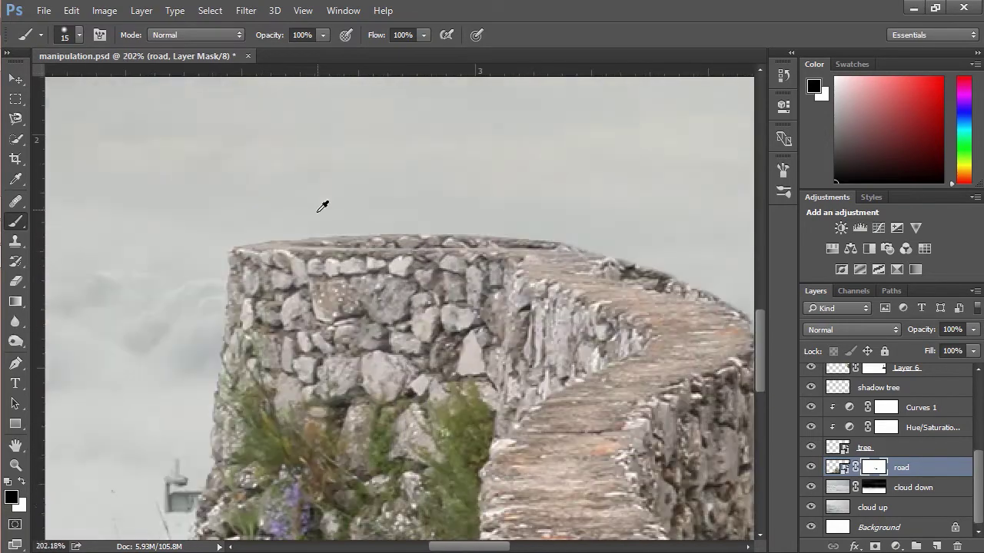
{"action": "scroll", "coordinate": [323, 205], "scroll_direction": "up", "scroll_amount": 3}
{"action": "mouse_move", "coordinate": [143, 269]}
{"action": "left_mouse_down"}
{"action": "mouse_move", "coordinate": [300, 238]}
{"action": "mouse_move", "coordinate": [589, 235]}
{"action": "left_mouse_up"}
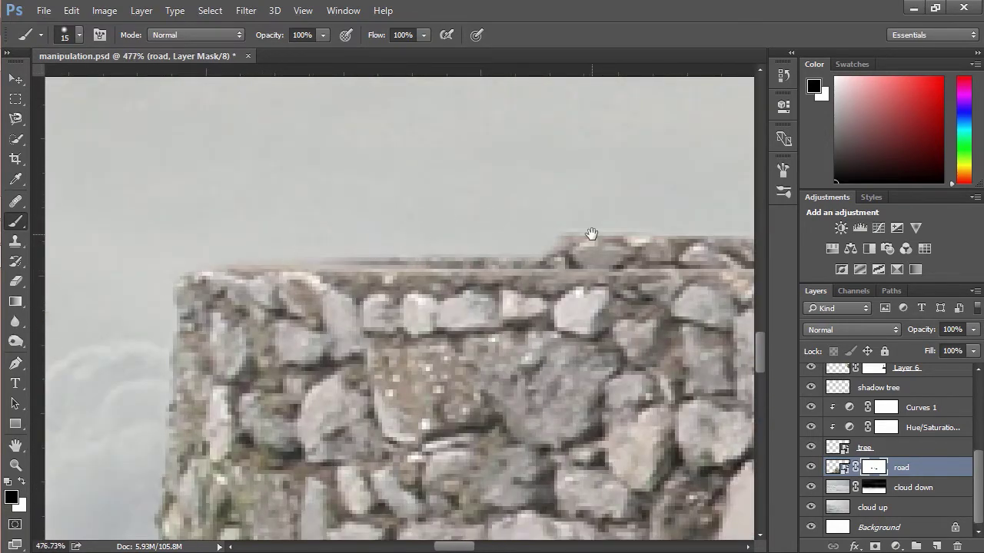
{"action": "scroll", "coordinate": [589, 235], "scroll_direction": "right", "scroll_amount": 5}
{"action": "scroll", "coordinate": [670, 253], "scroll_direction": "down", "scroll_amount": 2}
{"action": "scroll", "coordinate": [409, 266], "scroll_direction": "up", "scroll_amount": 2}
{"action": "left_click_drag", "start_coordinate": [461, 312], "coordinate": [416, 311]}
{"action": "scroll", "coordinate": [473, 368], "scroll_direction": "left", "scroll_amount": 5}
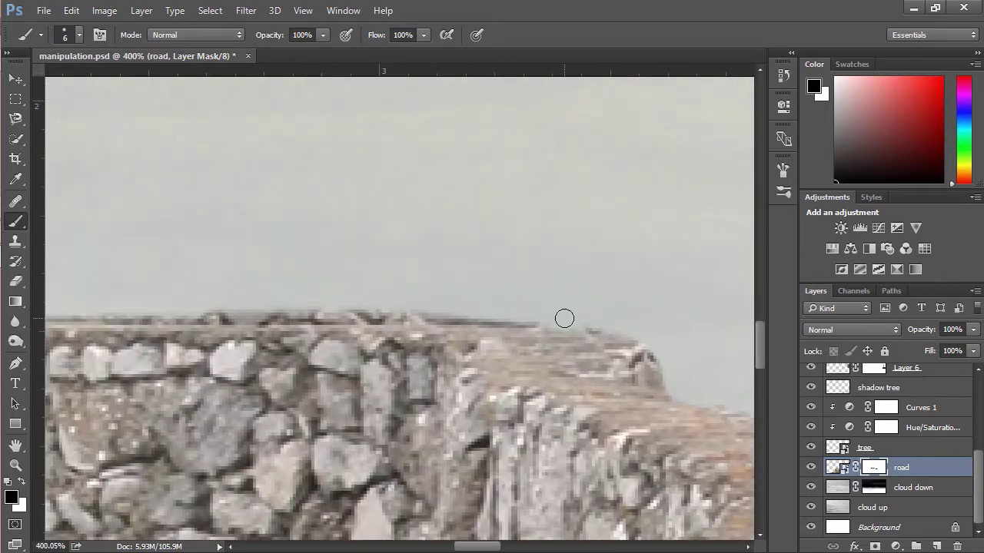
{"action": "scroll", "coordinate": [392, 310], "scroll_direction": "left", "scroll_amount": 4}
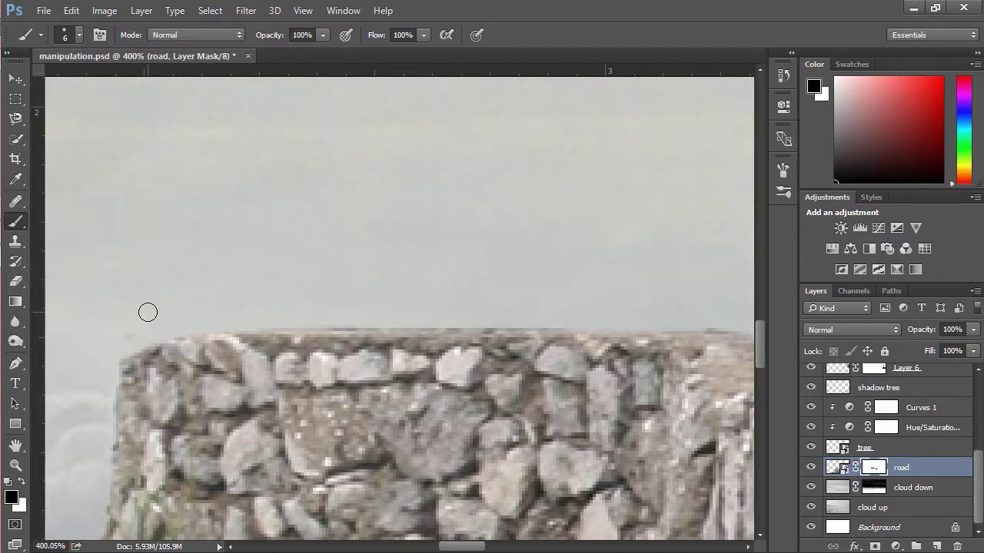
{"action": "scroll", "coordinate": [146, 314], "scroll_direction": "down", "scroll_amount": 4}
{"action": "scroll", "coordinate": [259, 358], "scroll_direction": "up", "scroll_amount": 3}
{"action": "key", "text": "ctrl+0"}
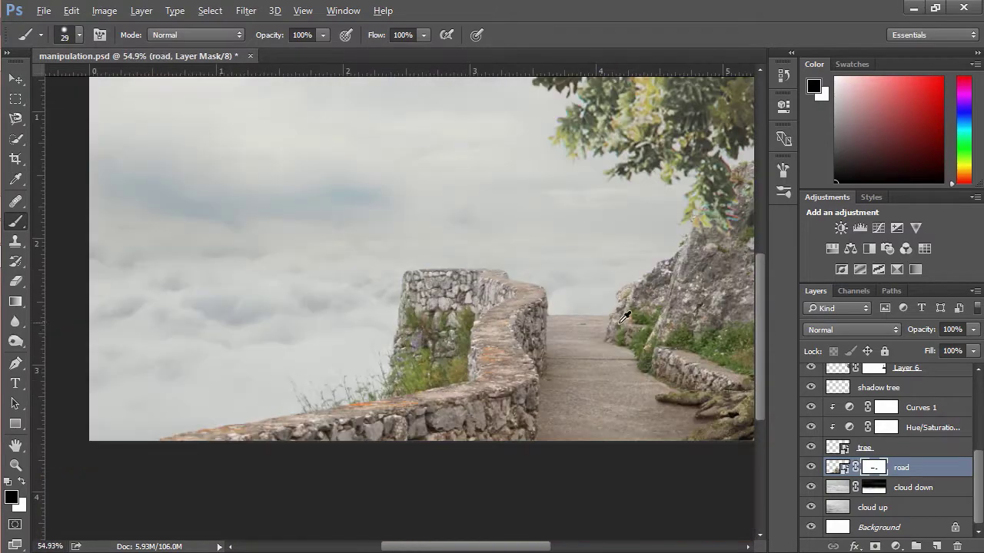
Create a layer named fog above the road layer and load an additional set of cloud brushes.
{"action": "left_click", "coordinate": [933, 544]}
{"action": "double_click", "coordinate": [868, 448]}
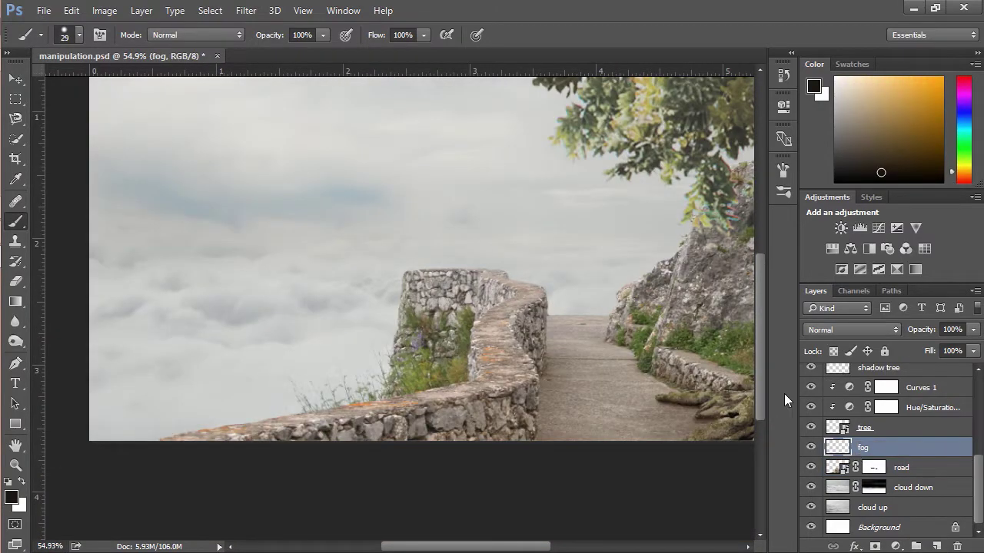
{"action": "right_click", "coordinate": [447, 270]}
{"action": "left_click", "coordinate": [644, 284]}
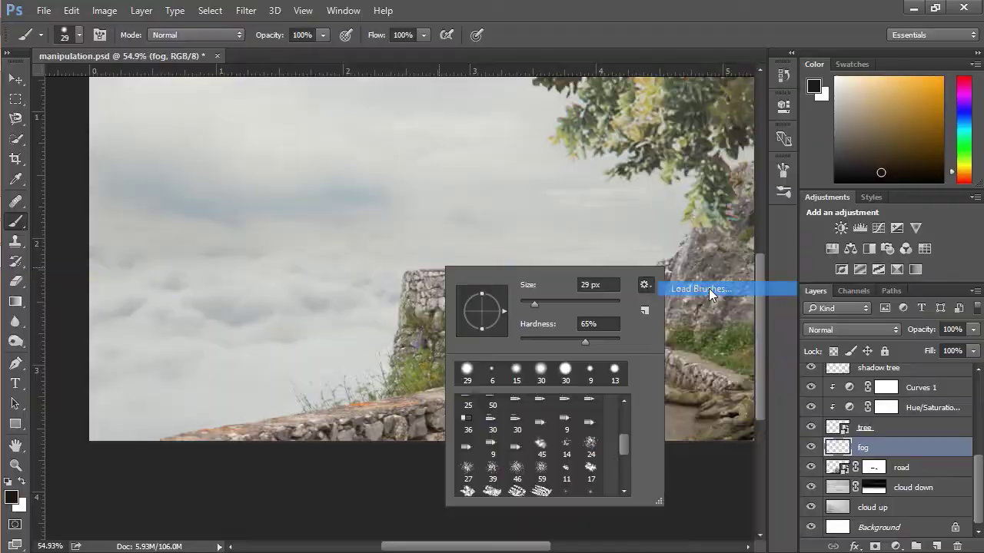
{"action": "left_click", "coordinate": [711, 294]}
{"action": "double_click", "coordinate": [228, 143]}
{"action": "scroll", "coordinate": [622, 454], "scroll_direction": "down", "scroll_amount": 5}
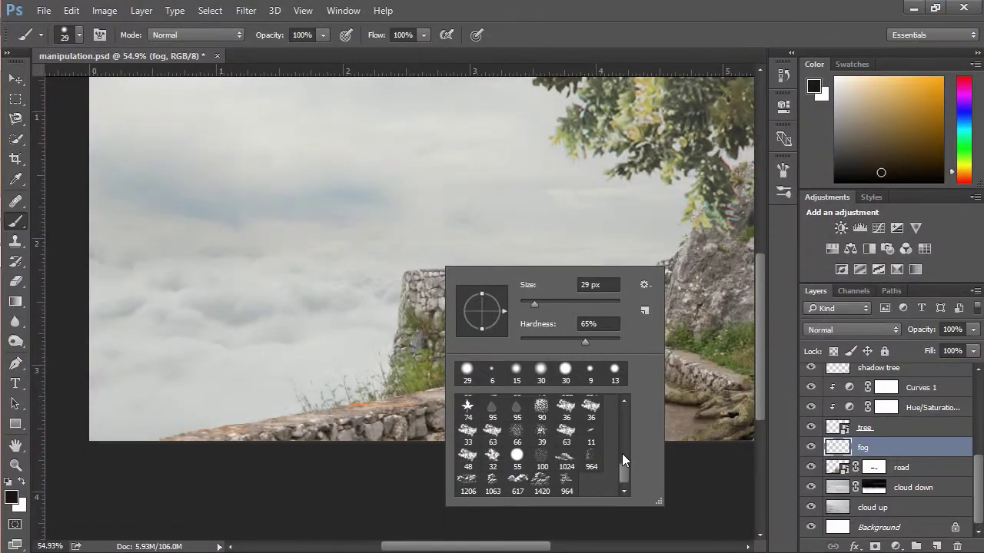
Paint light grey fog across the path's far edge with a reduced cloud brush.
{"action": "double_click", "coordinate": [541, 478]}
{"action": "scroll", "coordinate": [607, 323], "scroll_direction": "up", "scroll_amount": 5}
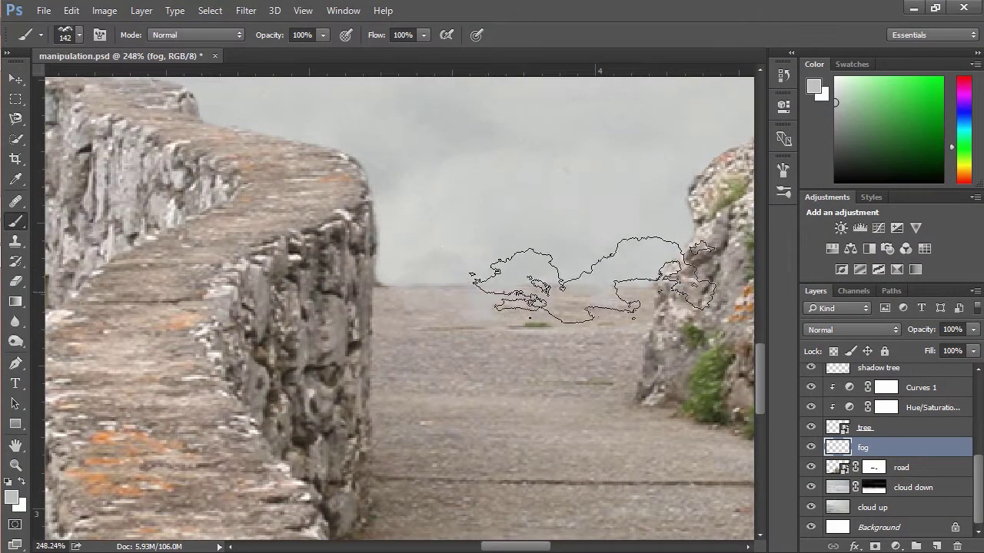
{"action": "key", "text": "bracketleft"}
{"action": "key", "text": "bracketleft"}
{"action": "key", "text": "bracketleft"}
{"action": "key", "text": "bracketleft"}
Add fainter haze at the path's end using scaled-down 1024 px and 1420 px cloud brushes at 38% opacity.
{"action": "right_click", "coordinate": [432, 297]}
{"action": "left_click", "coordinate": [596, 430]}
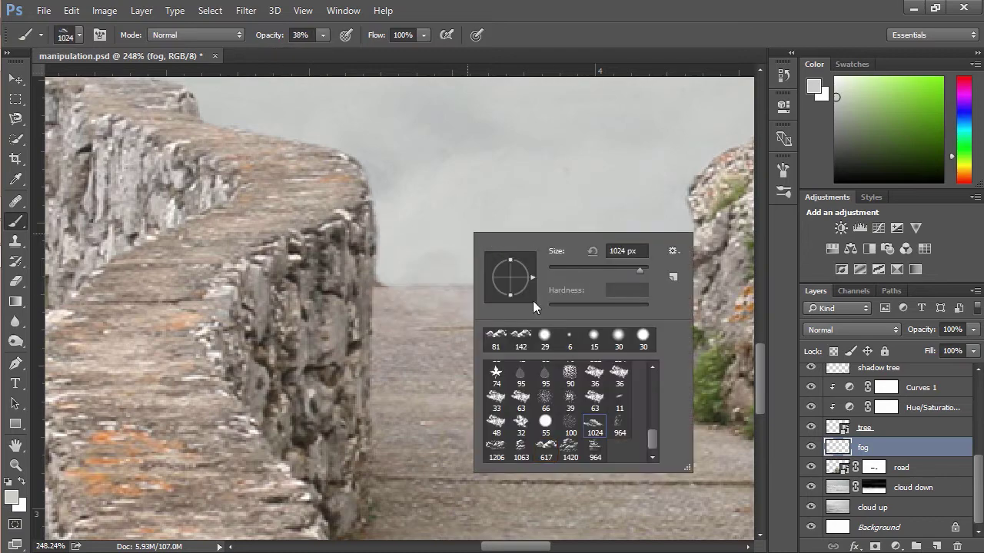
{"action": "key", "text": "Return"}
{"action": "right_click", "coordinate": [535, 272]}
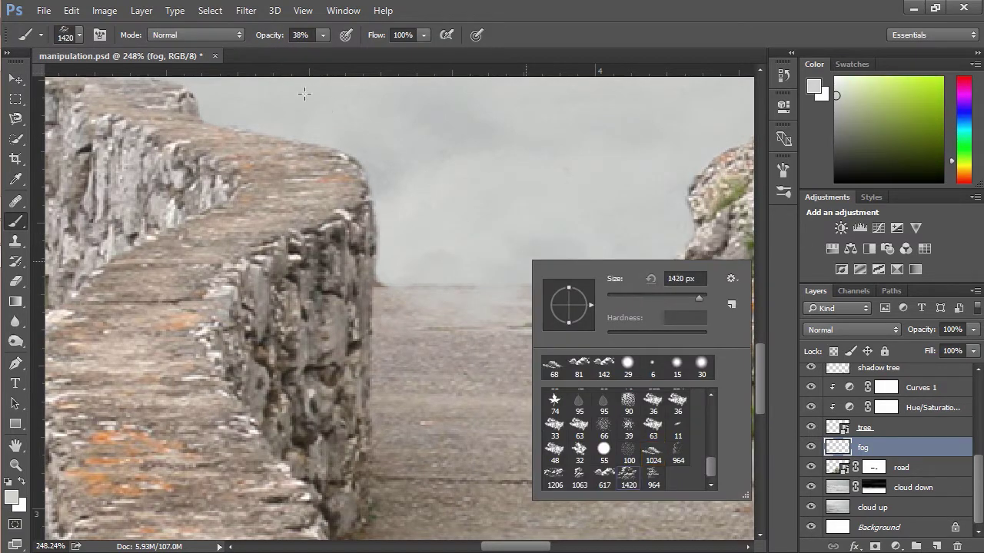
{"action": "key", "text": "Return"}
{"action": "right_click", "coordinate": [604, 262]}
{"action": "left_click_drag", "start_coordinate": [767, 288], "coordinate": [715, 285]}
{"action": "key", "text": "Return"}
Blend the path's far edge into the clouds with a different wispy brush at 65 px and 50% opacity.
{"action": "key", "text": "5"}
{"action": "right_click", "coordinate": [558, 326]}
{"action": "left_click", "coordinate": [628, 528]}
{"action": "key", "text": "Return"}
{"action": "key", "text": "["}
{"action": "key", "text": "["}
{"action": "key", "text": "["}
{"action": "key", "text": "["}
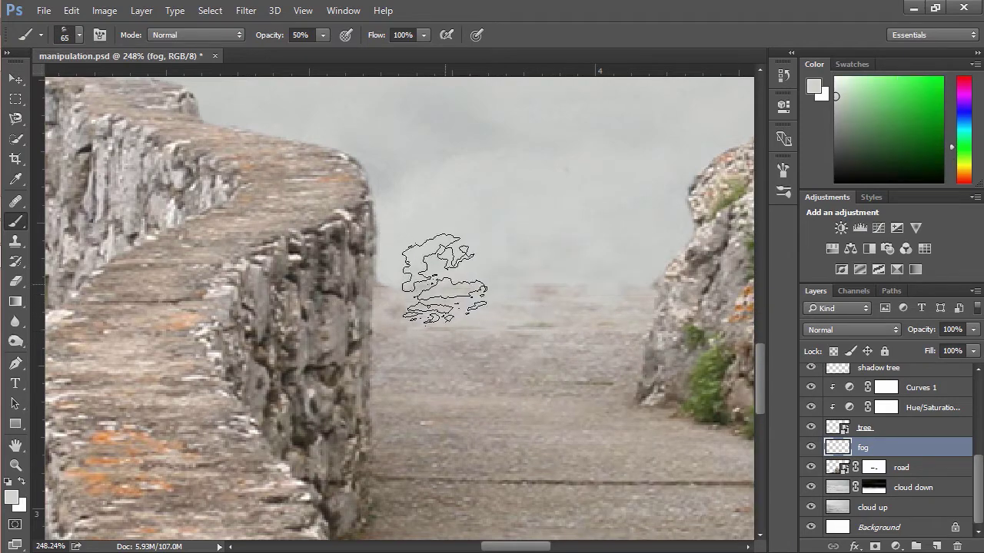
Paint ground mist between the wall and the rock with the 617 px cloud brush scaled to 112 and 150 px.
{"action": "scroll", "coordinate": [555, 316], "scroll_direction": "down", "scroll_amount": 3}
{"action": "right_click", "coordinate": [555, 315]}
{"action": "double_click", "coordinate": [626, 527]}
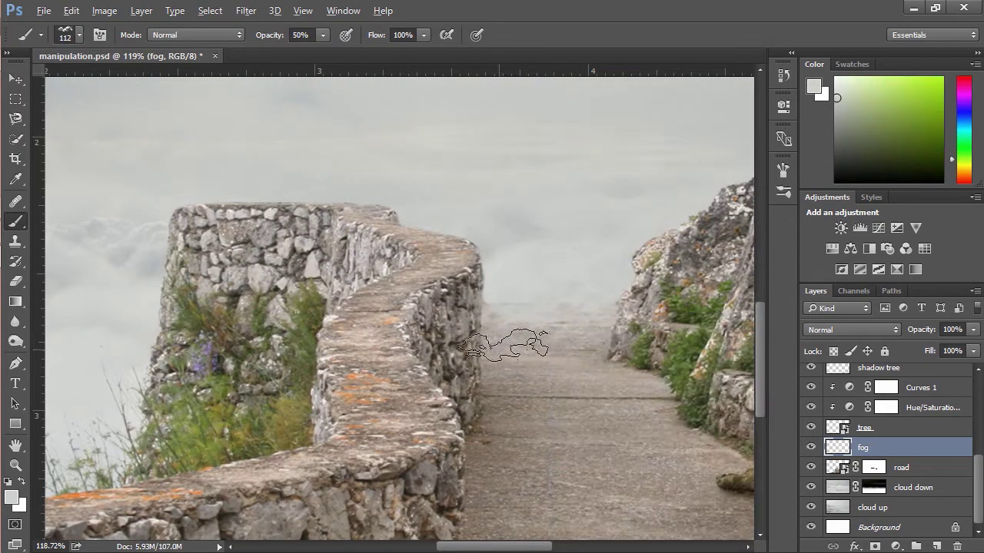
{"action": "scroll", "coordinate": [507, 304], "scroll_direction": "down", "scroll_amount": 4}
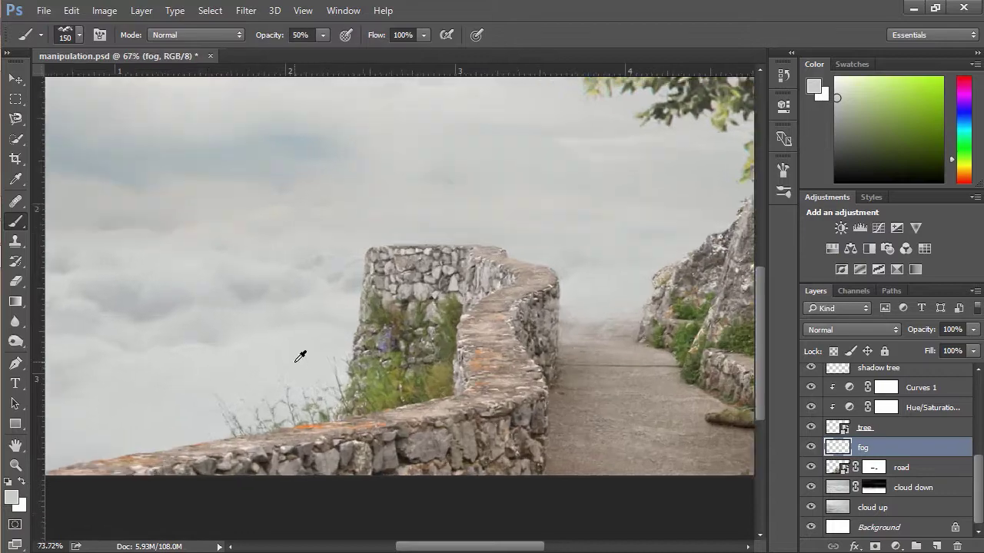
Enlarge the cloud brush to 557 px and paint fog around the foreground wall at 80% opacity.
{"action": "key", "text": "]"}
{"action": "key", "text": "]"}
{"action": "key", "text": "]"}
{"action": "key", "text": "]"}
{"action": "key", "text": "]"}
{"action": "key", "text": "]"}
{"action": "key", "text": "]"}
{"action": "scroll", "coordinate": [325, 305], "scroll_direction": "down", "scroll_amount": 3}
{"action": "key", "text": "8"}
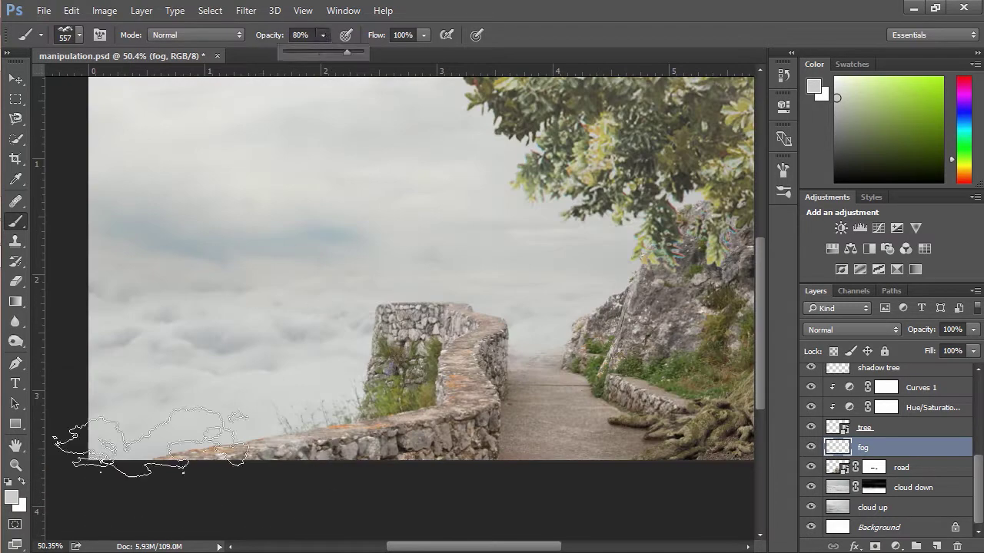
Erase excess fog along the foreground wall with a soft 406 px eraser.
{"action": "right_click", "coordinate": [559, 312]}
{"action": "key", "text": "Escape"}
{"action": "key", "text": "e"}
{"action": "mouse_move", "coordinate": [527, 406]}
{"action": "left_mouse_down"}
{"action": "mouse_move", "coordinate": [573, 449]}
{"action": "mouse_move", "coordinate": [283, 446]}
{"action": "left_mouse_up"}
Load another brush file and choose its 126 px smoke brush as the eraser tip.
{"action": "right_click", "coordinate": [353, 254]}
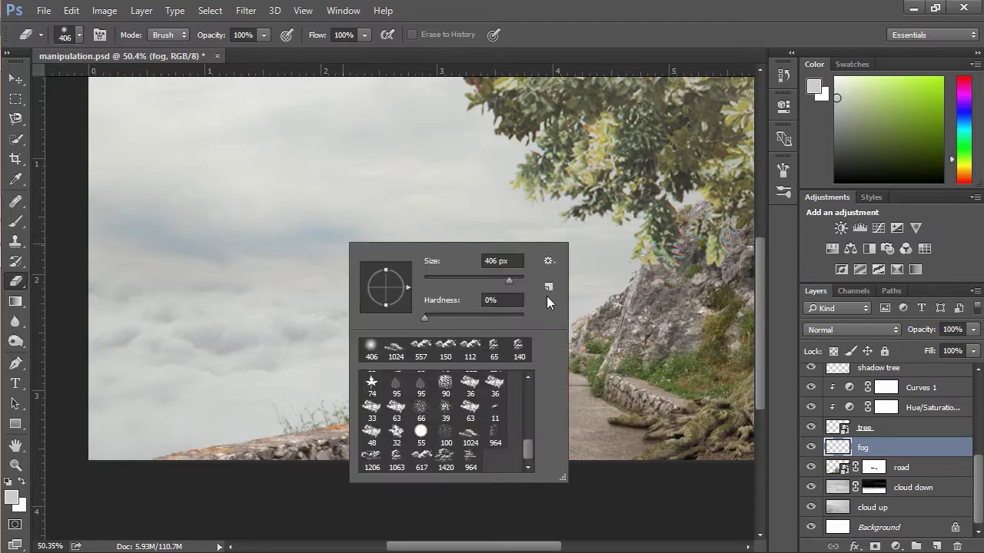
{"action": "left_click", "coordinate": [551, 303]}
{"action": "left_click", "coordinate": [595, 285]}
{"action": "left_click", "coordinate": [173, 178]}
{"action": "double_click", "coordinate": [173, 173]}
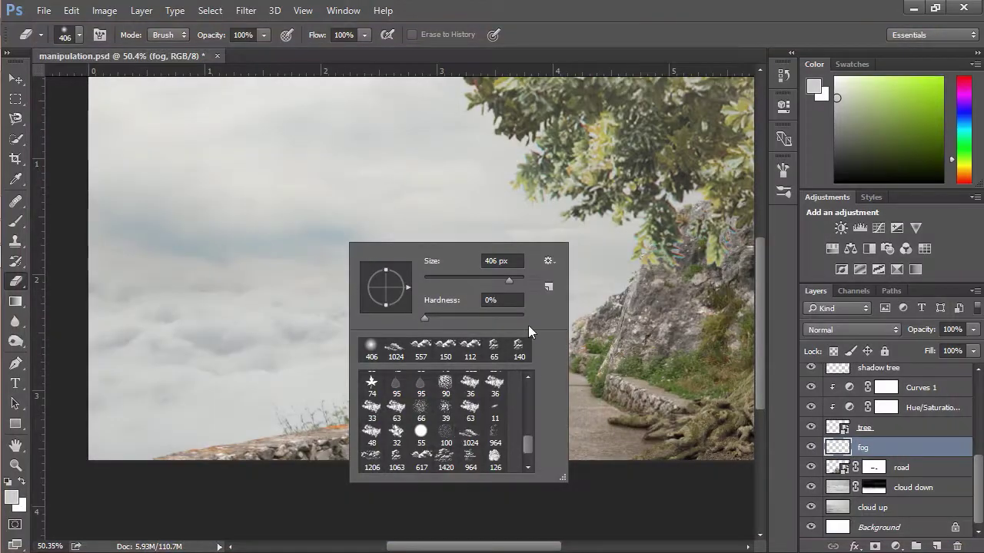
{"action": "double_click", "coordinate": [494, 458]}
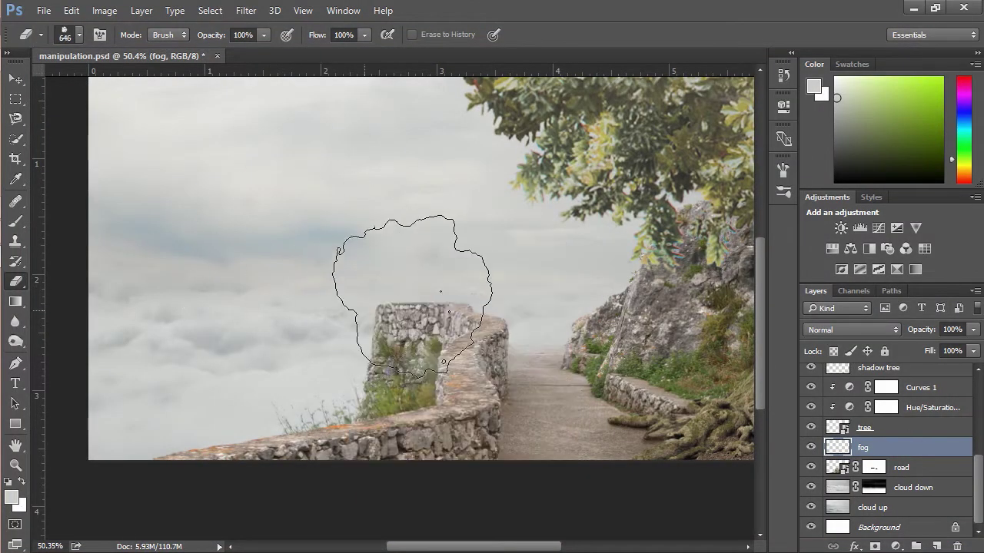
Paint mist over the stone wall and the rock's base with the 126 px smoke brush at 80% opacity.
{"action": "left_click", "coordinate": [16, 220]}
{"action": "right_click", "coordinate": [358, 209]}
{"action": "double_click", "coordinate": [509, 402]}
{"action": "key", "text": "8"}
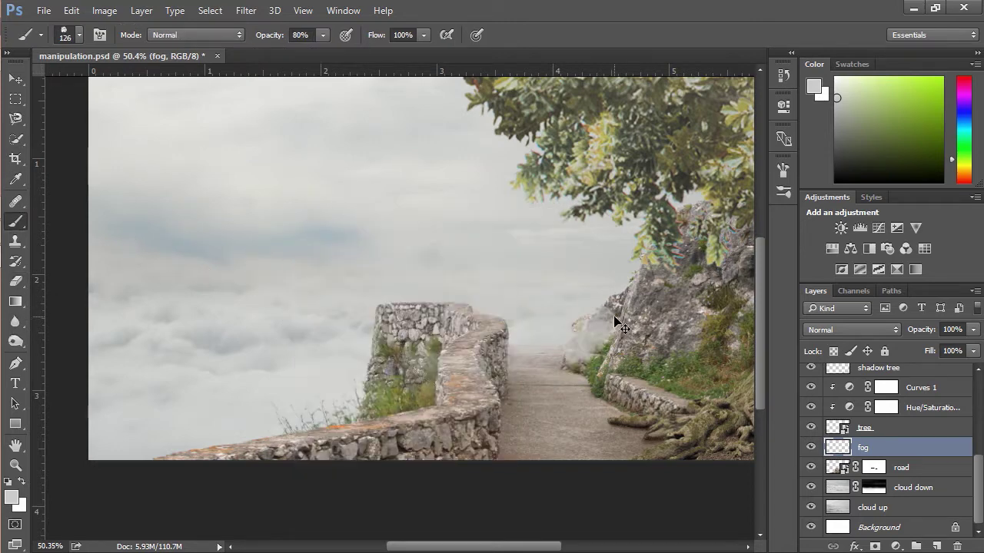
{"action": "left_click_drag", "start_coordinate": [307, 318], "coordinate": [327, 320]}
{"action": "left_click_drag", "start_coordinate": [606, 280], "coordinate": [581, 290]}
{"action": "right_click", "coordinate": [510, 303]}
{"action": "double_click", "coordinate": [615, 450]}
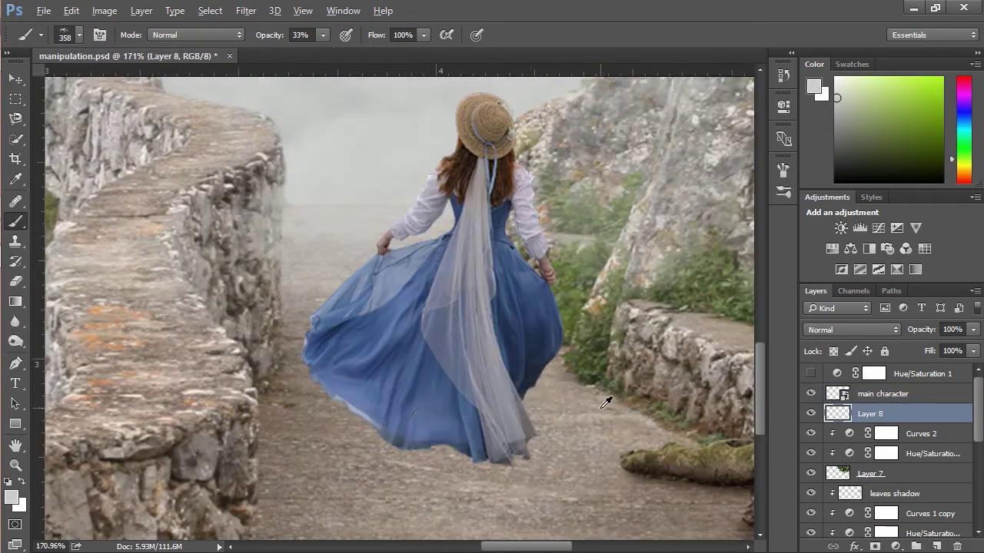
Set Layer 8 to Multiply and paint a brown contact shadow, sampled from the path, under the dress hem with a soft brush at 100% opacity.
{"action": "right_click", "coordinate": [555, 376]}
{"action": "left_click", "coordinate": [911, 420]}
{"action": "left_click_drag", "start_coordinate": [461, 402], "coordinate": [403, 402]}
{"action": "key", "text": "0"}
{"action": "left_click", "coordinate": [331, 435], "text": "alt"}
{"action": "left_click", "coordinate": [290, 405], "text": "alt"}
{"action": "left_click", "coordinate": [291, 405], "text": "alt"}
{"action": "left_click", "coordinate": [851, 329]}
{"action": "left_click", "coordinate": [837, 66]}
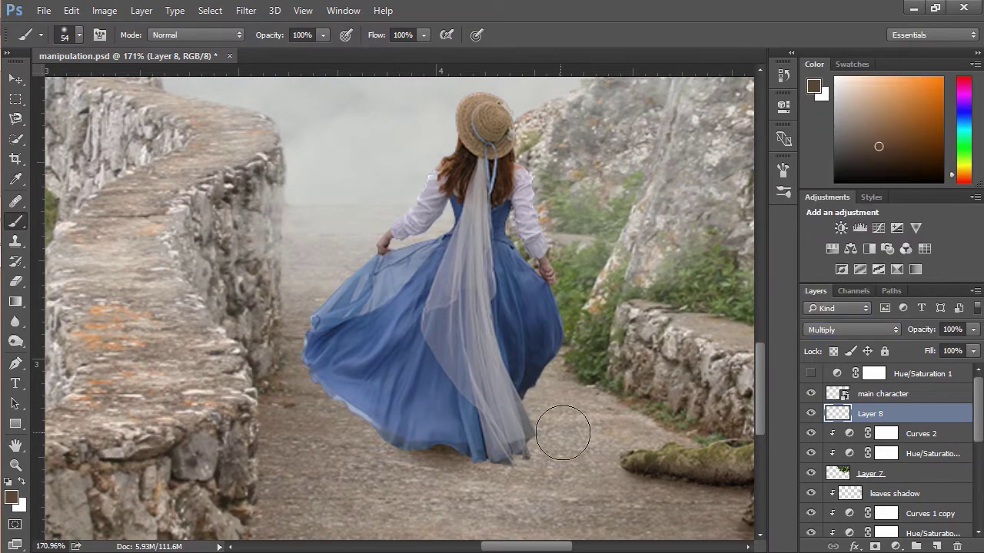
{"action": "left_click_drag", "start_coordinate": [504, 447], "coordinate": [490, 448]}
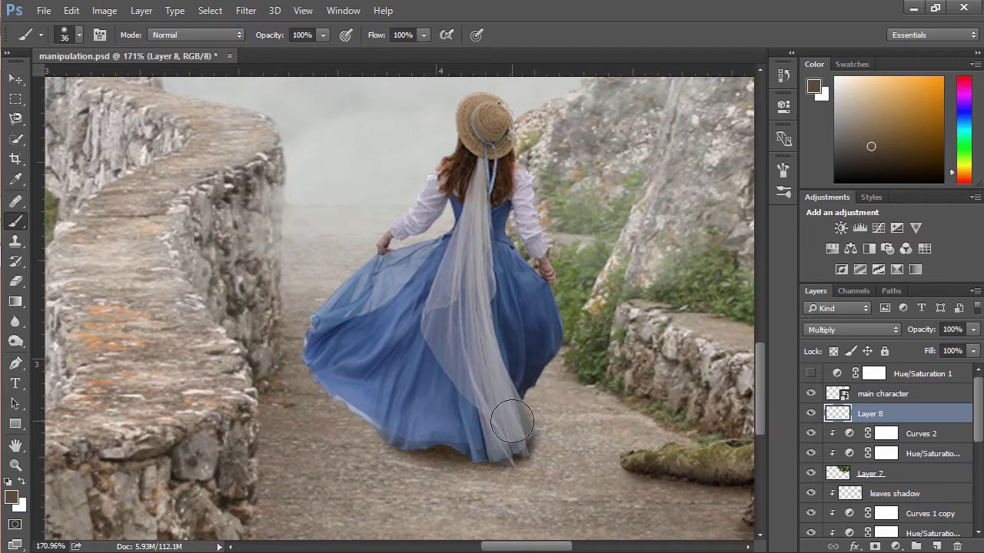
Extend the shadow on the path beneath the dress with a 63 px soft brush at 38% opacity.
{"action": "left_click_drag", "start_coordinate": [323, 34], "coordinate": [289, 52]}
{"action": "left_click_drag", "start_coordinate": [545, 307], "coordinate": [566, 307]}
{"action": "scroll", "coordinate": [330, 130], "scroll_direction": "down", "scroll_amount": 3}
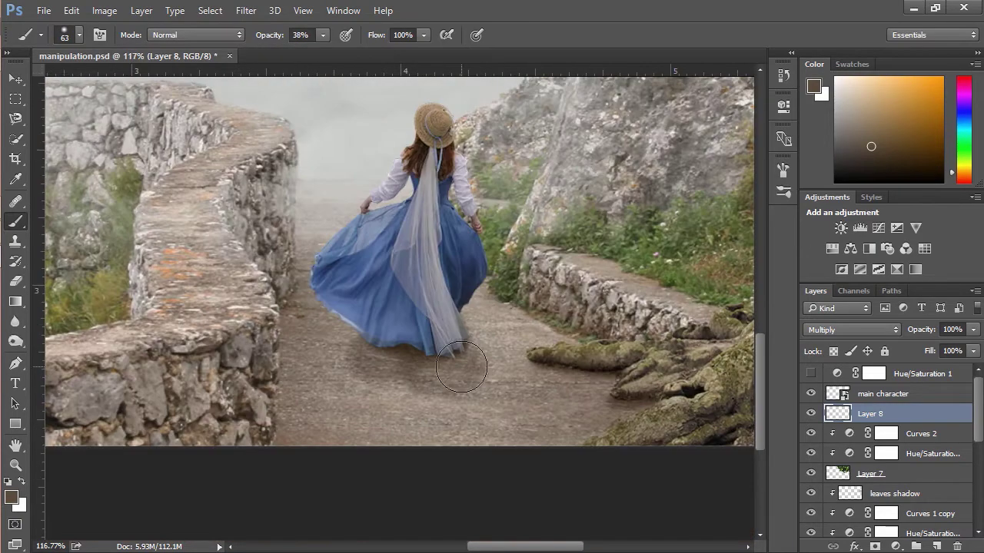
{"action": "mouse_move", "coordinate": [415, 399]}
{"action": "left_mouse_down"}
{"action": "mouse_move", "coordinate": [461, 438]}
{"action": "mouse_move", "coordinate": [392, 392]}
{"action": "left_mouse_up"}
{"action": "scroll", "coordinate": [553, 298], "scroll_direction": "up", "scroll_amount": 3}
{"action": "mouse_move", "coordinate": [257, 329]}
{"action": "left_mouse_down"}
{"action": "mouse_move", "coordinate": [224, 482]}
{"action": "mouse_move", "coordinate": [325, 462]}
{"action": "left_mouse_up"}
{"action": "scroll", "coordinate": [326, 461], "scroll_direction": "down", "scroll_amount": 3}
Soften the edges of the dress shadow with a soft 179 px eraser at 20% opacity.
{"action": "key", "text": "e"}
{"action": "right_click", "coordinate": [505, 315]}
{"action": "key", "text": "Return"}
{"action": "key", "text": "2"}
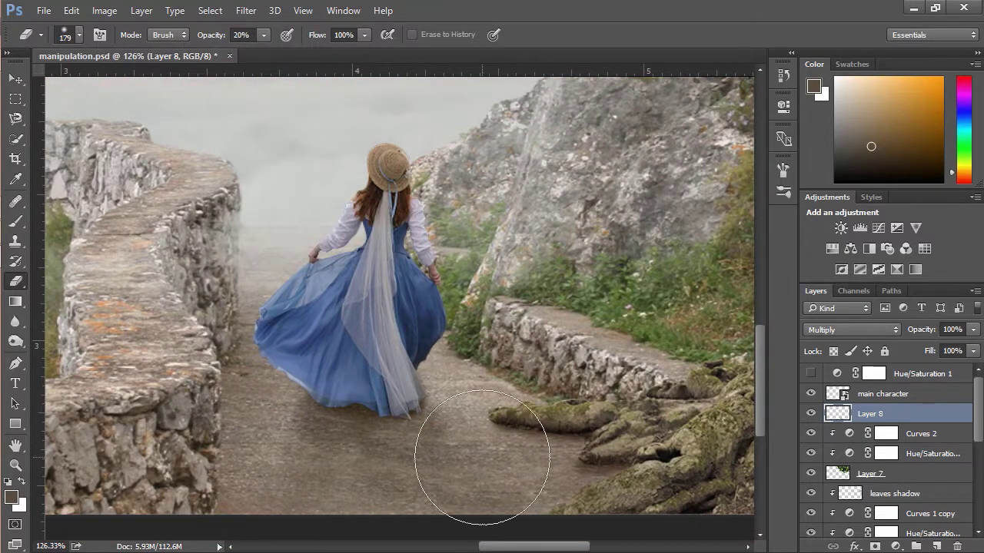
{"action": "scroll", "coordinate": [375, 417], "scroll_direction": "up", "scroll_amount": 2}
Deepen the shadow at the hem with a 30 px brush at 68% opacity and a 48 px brush at 28%.
{"action": "left_click", "coordinate": [20, 224]}
{"action": "scroll", "coordinate": [339, 209], "scroll_direction": "up", "scroll_amount": 3}
{"action": "left_click_drag", "start_coordinate": [323, 34], "coordinate": [354, 54]}
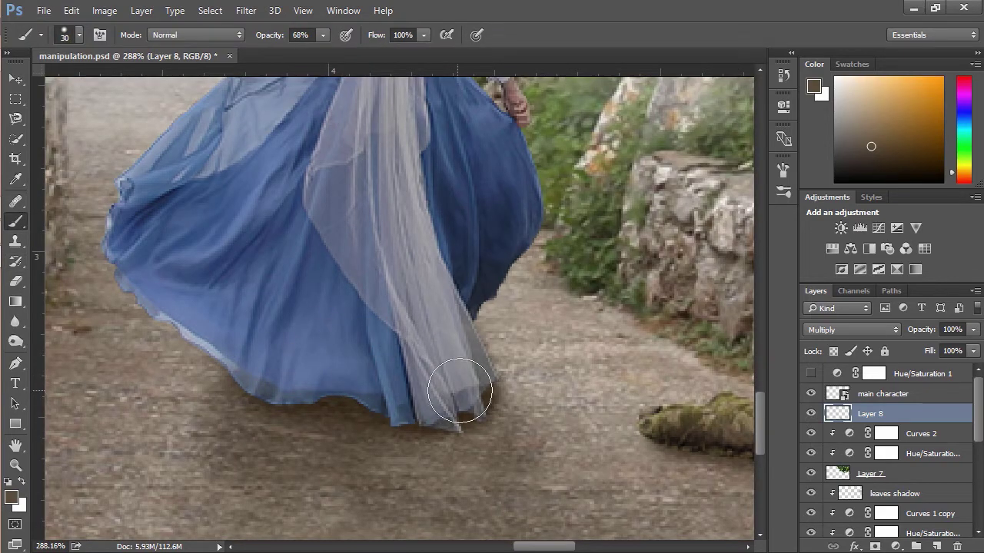
{"action": "scroll", "coordinate": [407, 464], "scroll_direction": "down", "scroll_amount": 3}
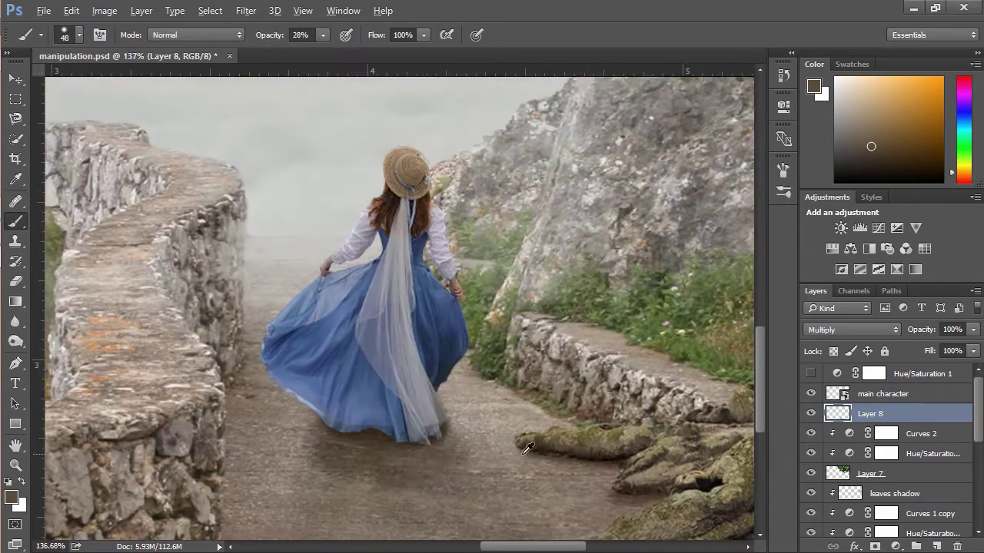
{"action": "left_click_drag", "start_coordinate": [391, 472], "coordinate": [426, 470]}
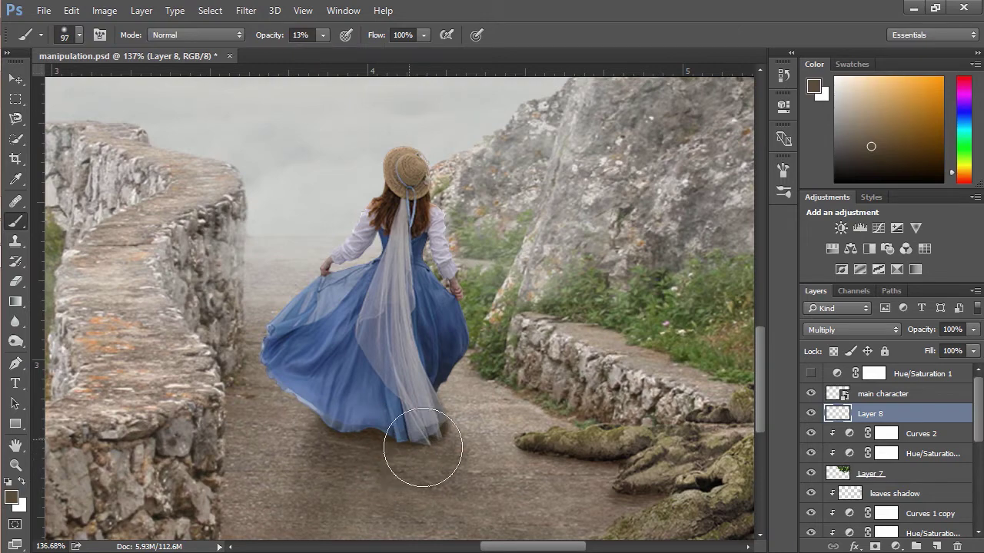
Thin the dress shadow with the eraser and finish it with a 137 px soft brush at 6% opacity.
{"action": "scroll", "coordinate": [86, 371], "scroll_direction": "down", "scroll_amount": 3}
{"action": "key", "text": "e"}
{"action": "left_click_drag", "start_coordinate": [415, 470], "coordinate": [442, 472]}
{"action": "key", "text": "b"}
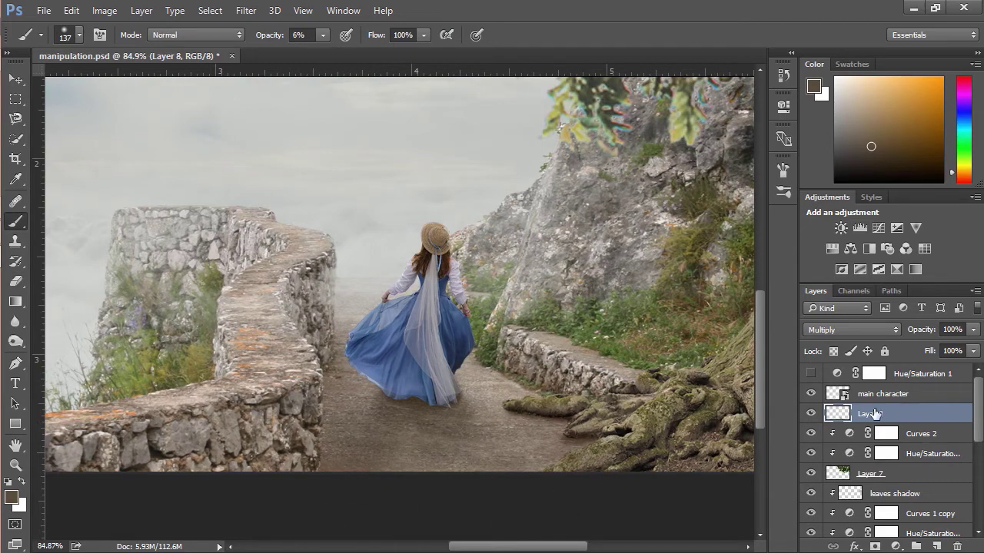
Clip a Curves adjustment to the main character layer and fine-tune her tone against the temporary grayscale view.
{"action": "left_click", "coordinate": [810, 373]}
{"action": "left_click", "coordinate": [882, 394]}
{"action": "left_click", "coordinate": [895, 547]}
{"action": "left_click", "coordinate": [867, 308]}
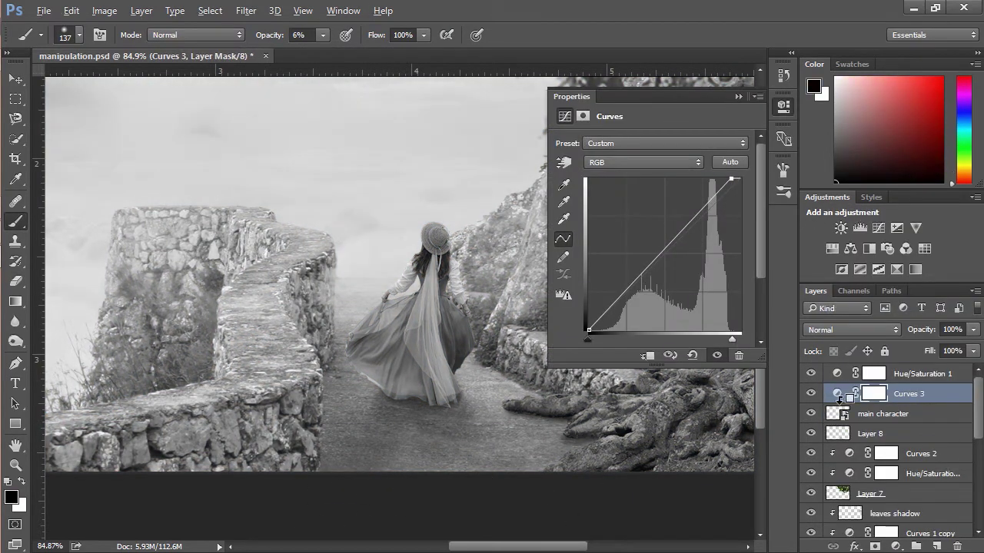
{"action": "left_click", "coordinate": [839, 401], "text": "alt"}
{"action": "left_click_drag", "start_coordinate": [732, 339], "coordinate": [729, 344]}
{"action": "left_click_drag", "start_coordinate": [426, 293], "coordinate": [286, 327]}
{"action": "left_click_drag", "start_coordinate": [693, 217], "coordinate": [693, 217]}
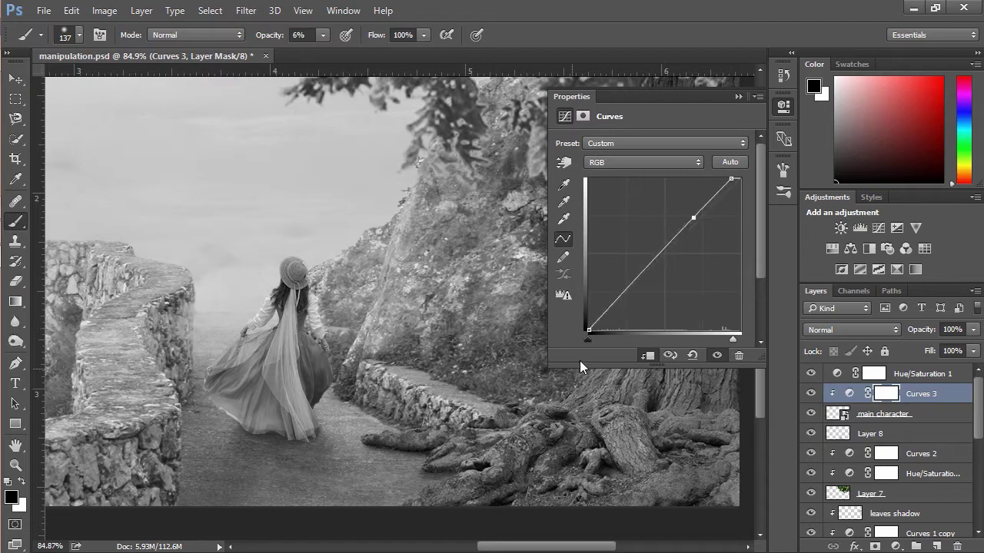
{"action": "left_click", "coordinate": [783, 106]}
{"action": "left_click", "coordinate": [810, 373]}
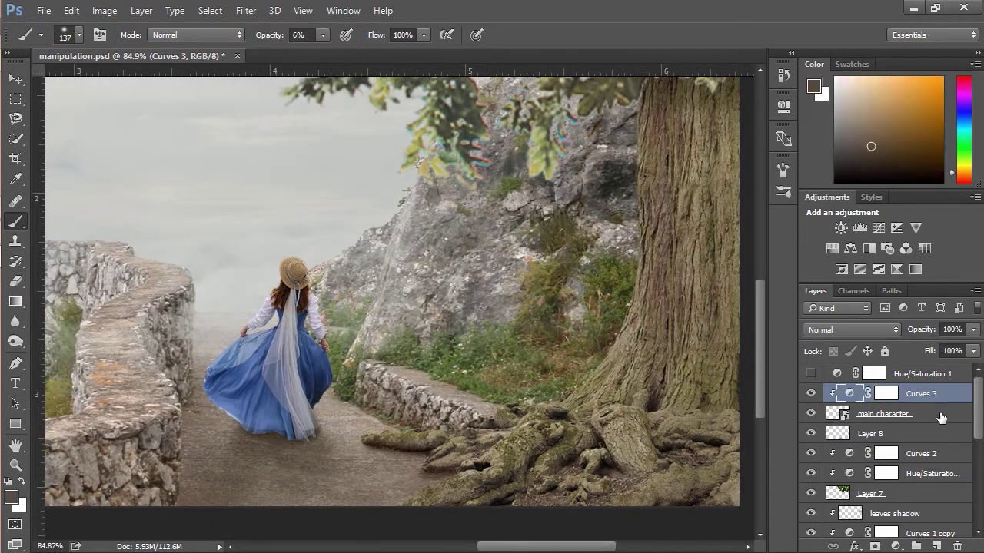
Clip a Hue/Saturation adjustment to the main character layer and reduce its saturation.
{"action": "left_click", "coordinate": [882, 413]}
{"action": "left_click", "coordinate": [850, 228]}
{"action": "left_click", "coordinate": [647, 355]}
{"action": "left_click_drag", "start_coordinate": [652, 232], "coordinate": [635, 237]}
{"action": "left_click", "coordinate": [783, 106]}
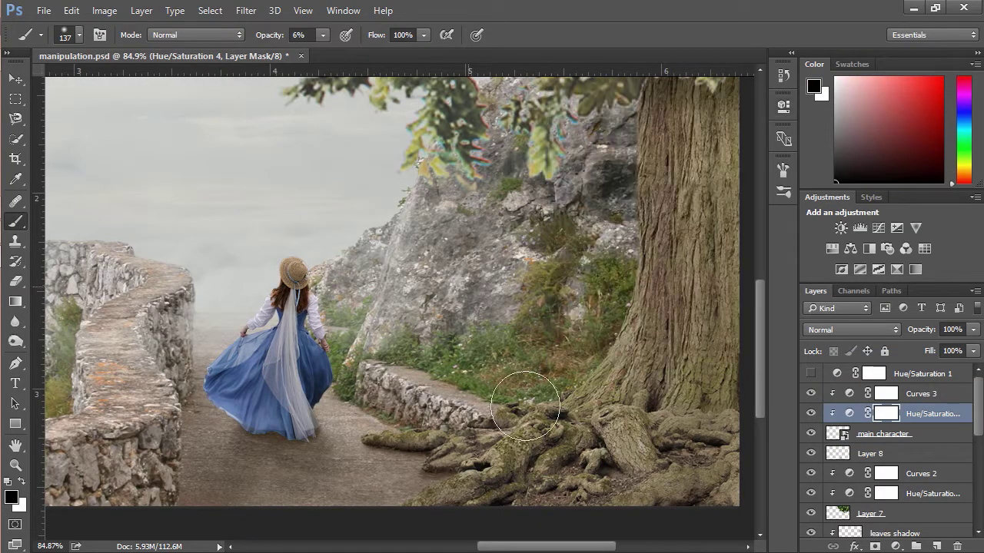
Shift the yellows of the tree leaves toward green in Layer 7's clipped Hue/Saturation adjustment.
{"action": "scroll", "coordinate": [395, 351], "scroll_direction": "down", "scroll_amount": 5}
{"action": "scroll", "coordinate": [836, 413], "scroll_direction": "down", "scroll_amount": 2}
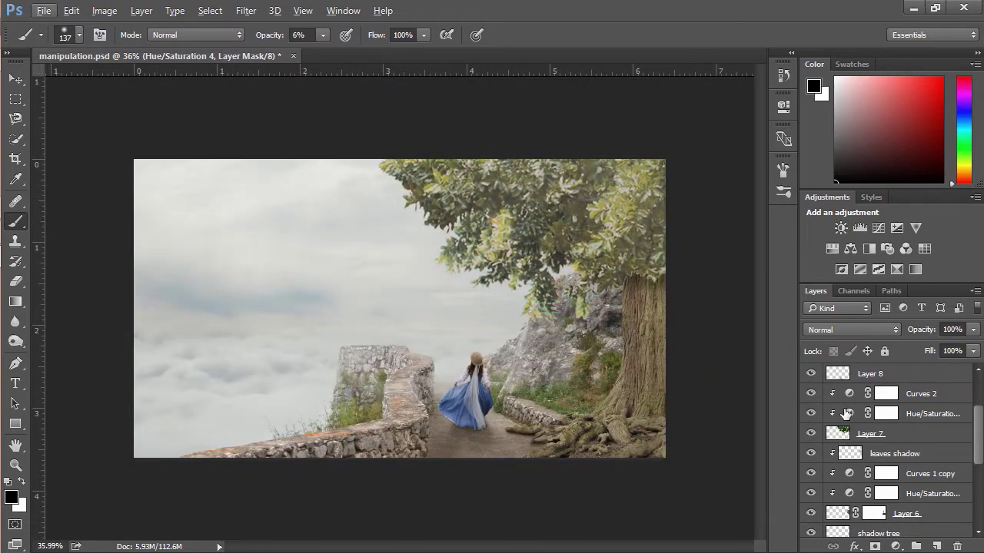
{"action": "left_click", "coordinate": [850, 415]}
{"action": "left_click", "coordinate": [635, 164]}
{"action": "left_click", "coordinate": [638, 232]}
{"action": "left_click_drag", "start_coordinate": [645, 198], "coordinate": [633, 198]}
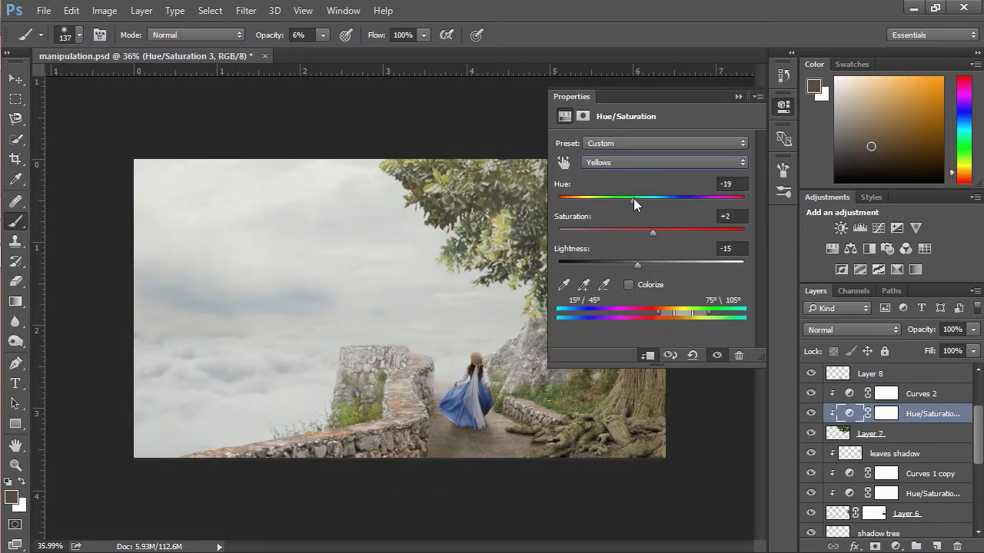
{"action": "left_click", "coordinate": [783, 106]}
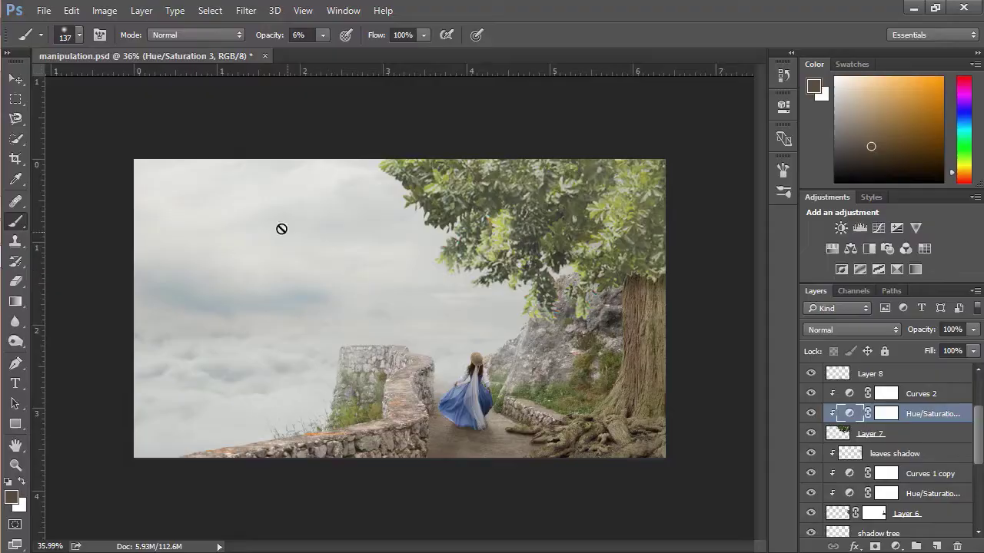
Open the burg_hochosterwitz_stock_7 castle image and select the castle hill with the Quick Selection tool.
{"action": "key", "text": "ctrl+o"}
{"action": "double_click", "coordinate": [599, 158]}
{"action": "scroll", "coordinate": [582, 323], "scroll_direction": "up", "scroll_amount": 3}
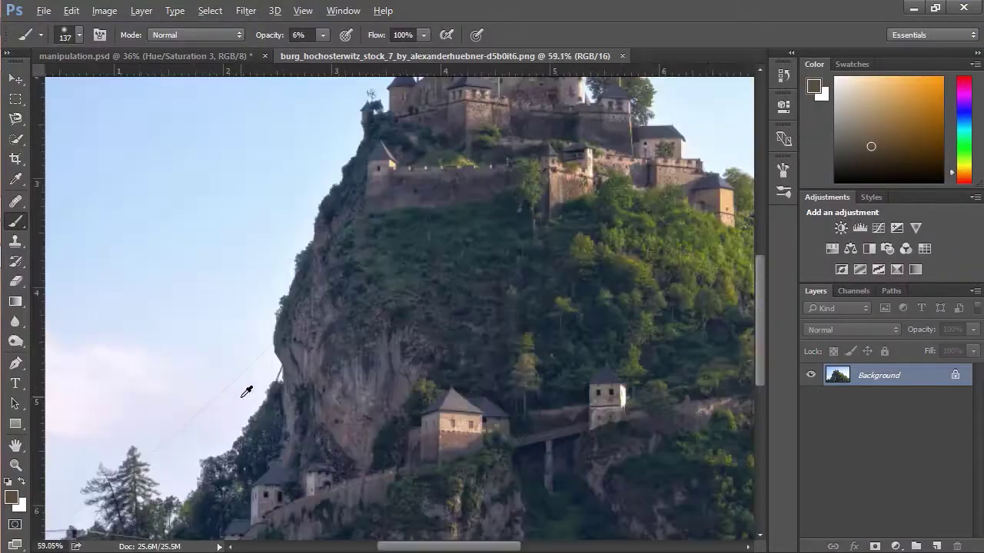
{"action": "scroll", "coordinate": [246, 392], "scroll_direction": "down", "scroll_amount": 3}
{"action": "key", "text": "w"}
{"action": "scroll", "coordinate": [430, 206], "scroll_direction": "up", "scroll_amount": 5}
{"action": "scroll", "coordinate": [408, 204], "scroll_direction": "down", "scroll_amount": 2}
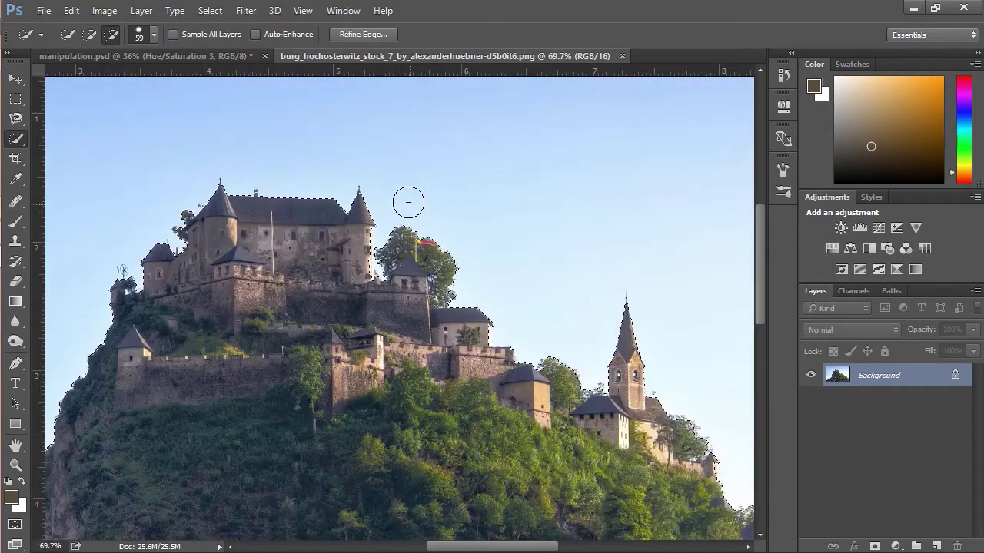
Refine the selection around the castle towers with an 8 px Quick Selection brush and mask out the sky.
{"action": "scroll", "coordinate": [407, 202], "scroll_direction": "up", "scroll_amount": 2}
{"action": "key", "text": "bracketleft"}
{"action": "key", "text": "bracketleft"}
{"action": "key", "text": "bracketleft"}
{"action": "key", "text": "bracketleft"}
{"action": "key", "text": "bracketleft"}
{"action": "key", "text": "bracketleft"}
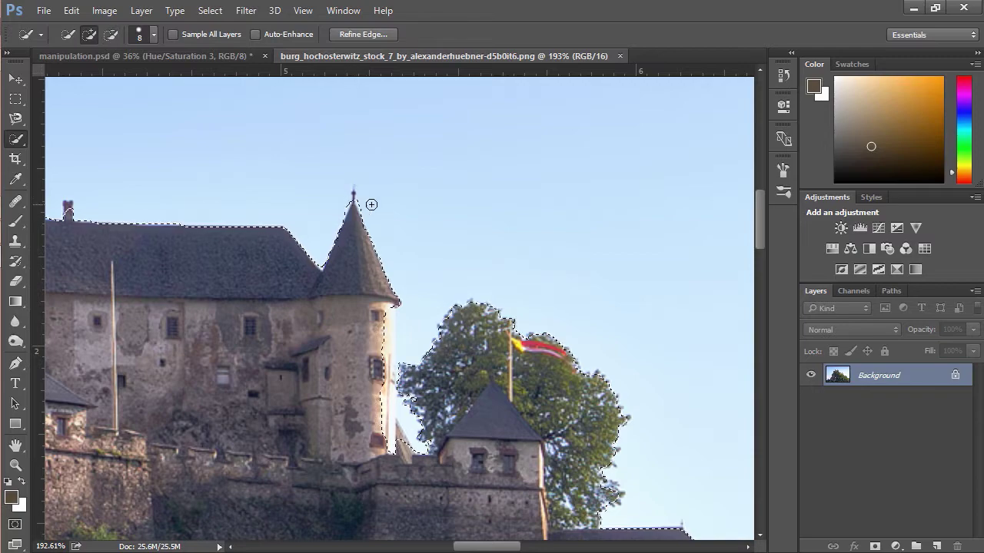
{"action": "scroll", "coordinate": [371, 204], "scroll_direction": "down", "scroll_amount": 4}
{"action": "left_click", "coordinate": [211, 11]}
{"action": "key", "text": "Escape"}
{"action": "scroll", "coordinate": [408, 325], "scroll_direction": "down", "scroll_amount": 2}
{"action": "left_click", "coordinate": [874, 546]}
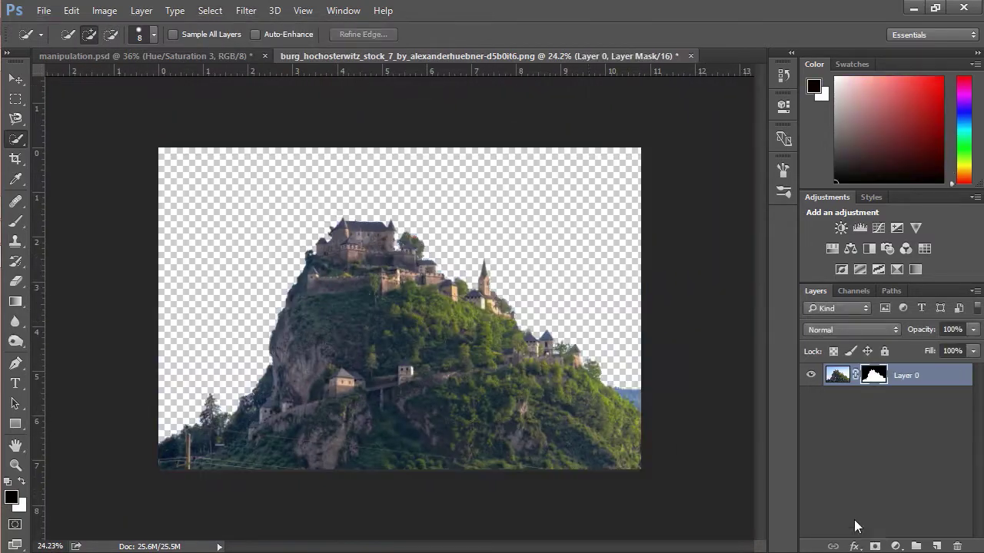
Bring the masked castle into manipulation.psd and scale it down as a smart object in the clouds left of the stone wall.
{"action": "key", "text": "v"}
{"action": "left_click_drag", "start_coordinate": [399, 322], "coordinate": [915, 449]}
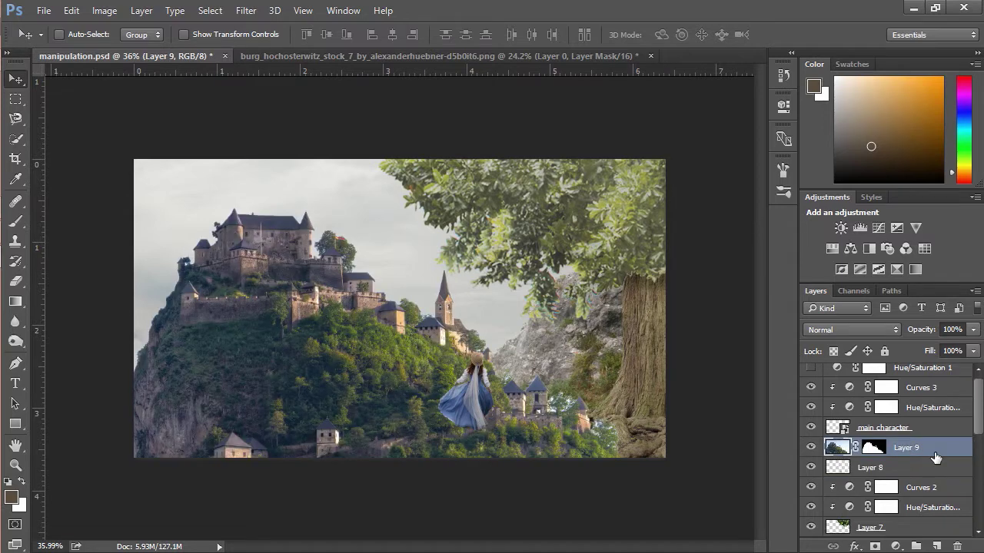
{"action": "right_click", "coordinate": [935, 457]}
{"action": "left_click", "coordinate": [730, 138]}
{"action": "key", "text": "ctrl+t"}
{"action": "left_click_drag", "start_coordinate": [679, 206], "coordinate": [215, 339]}
{"action": "key", "text": "Return"}
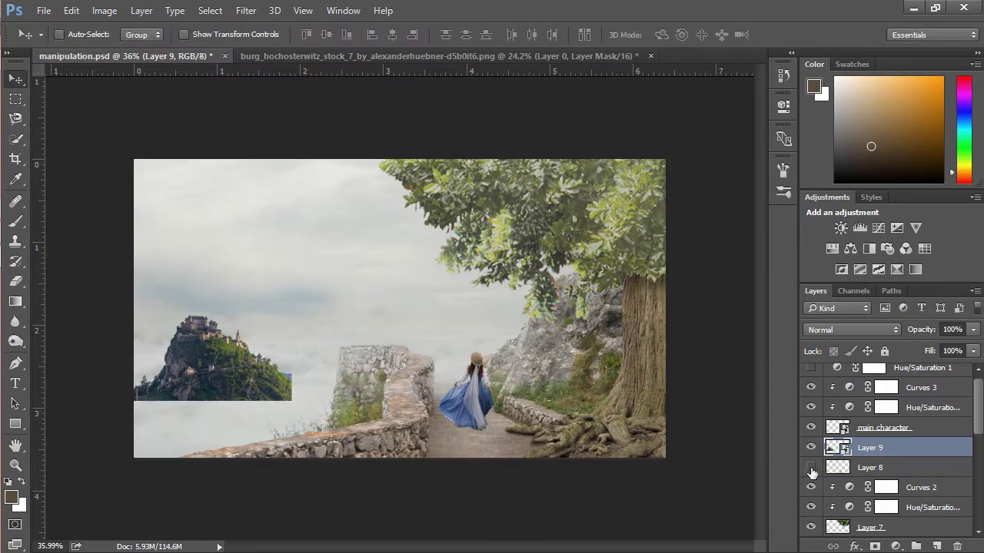
Rename Layer 8 as shadow and the castle layer as kingdom.
{"action": "left_click", "coordinate": [867, 451]}
{"action": "type", "text": "char shadow"}
{"action": "key", "text": "Return"}
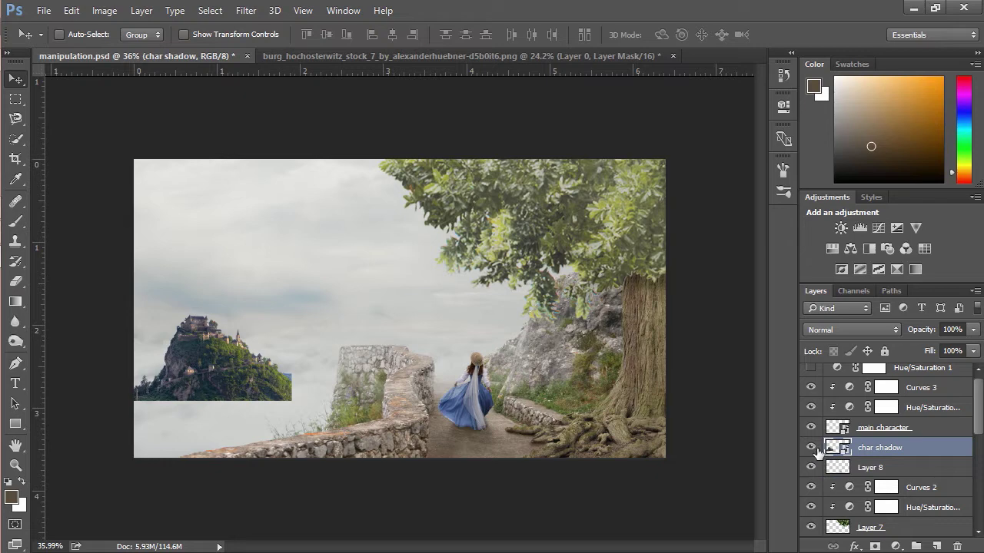
{"action": "left_click", "coordinate": [913, 449]}
{"action": "type", "text": "kingdom"}
{"action": "left_click", "coordinate": [697, 484]}
Nudge the castle up and left, then mask its base into the clouds with a 379 px cloud brush at 100% opacity.
{"action": "left_click_drag", "start_coordinate": [222, 381], "coordinate": [207, 362]}
{"action": "left_click", "coordinate": [875, 546]}
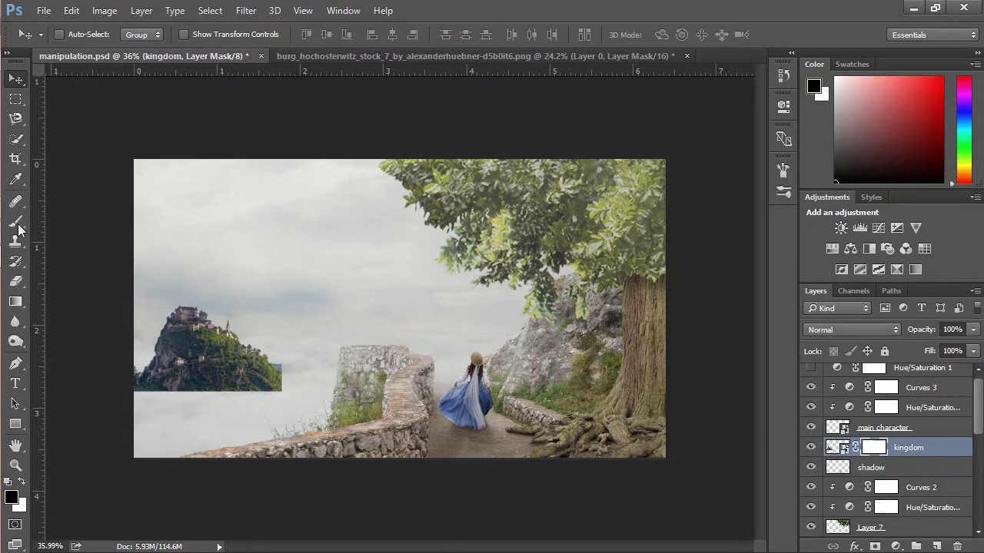
{"action": "left_click", "coordinate": [15, 221]}
{"action": "right_click", "coordinate": [286, 315]}
{"action": "scroll", "coordinate": [338, 476], "scroll_direction": "down", "scroll_amount": 5}
{"action": "double_click", "coordinate": [380, 421]}
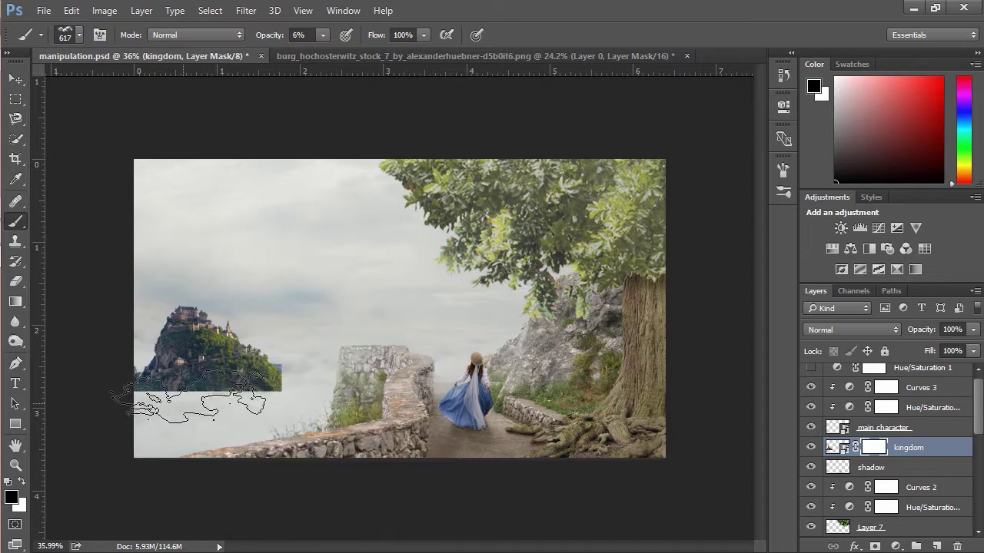
{"action": "key", "text": "ctrl+0"}
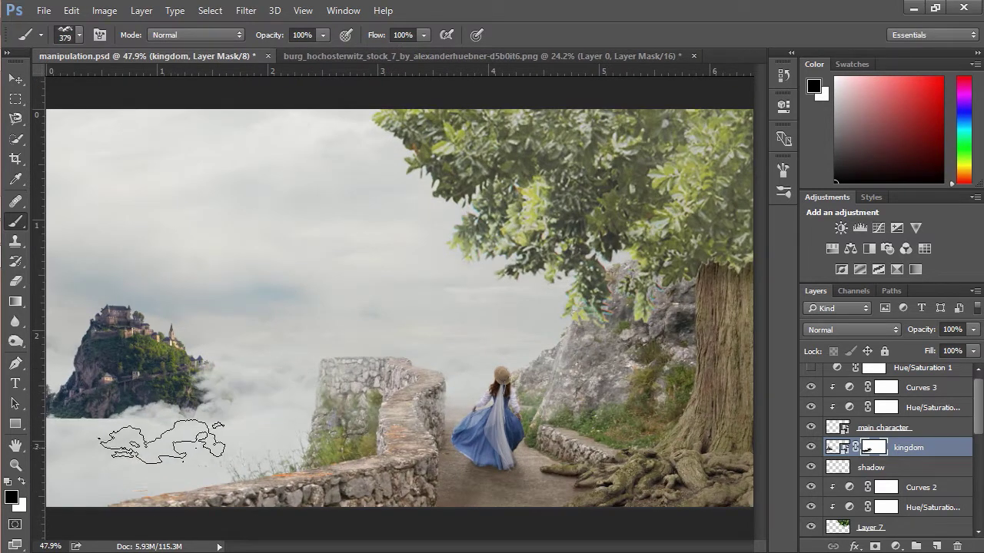
Break up the castle's lower edge on the kingdom mask with the 619 px cloud brush at 100% opacity.
{"action": "scroll", "coordinate": [261, 392], "scroll_direction": "down", "scroll_amount": 2, "text": "alt"}
{"action": "right_click", "coordinate": [240, 311]}
{"action": "double_click", "coordinate": [262, 416]}
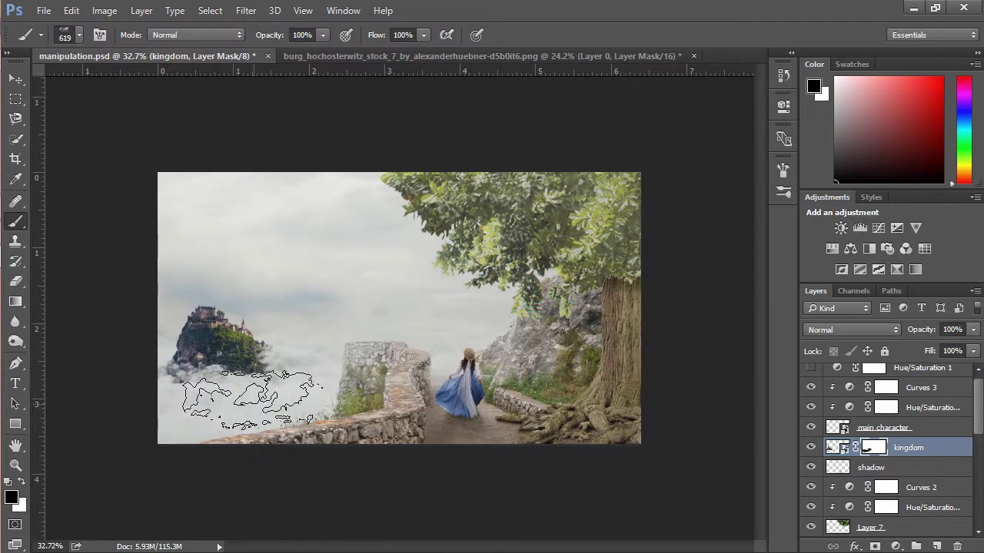
Fade the castle's lower slopes on its mask with a 377 px cloud brush at 38% opacity and a 529 px brush at 20%.
{"action": "right_click", "coordinate": [278, 302]}
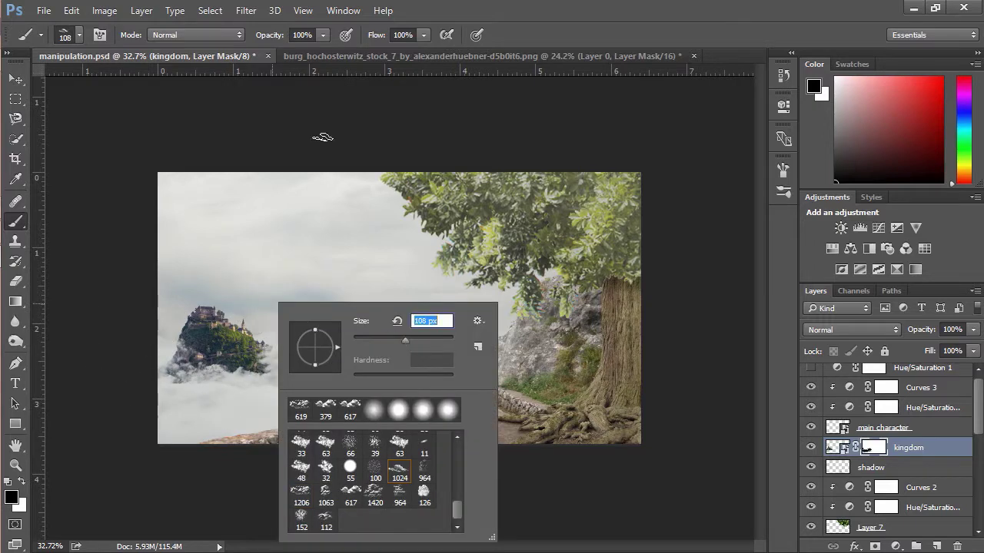
{"action": "type", "text": "377"}
{"action": "key", "text": "Return"}
{"action": "key", "text": "3"}
{"action": "key", "text": "8"}
{"action": "right_click", "coordinate": [288, 234]}
{"action": "double_click", "coordinate": [420, 483]}
{"action": "key", "text": "2"}
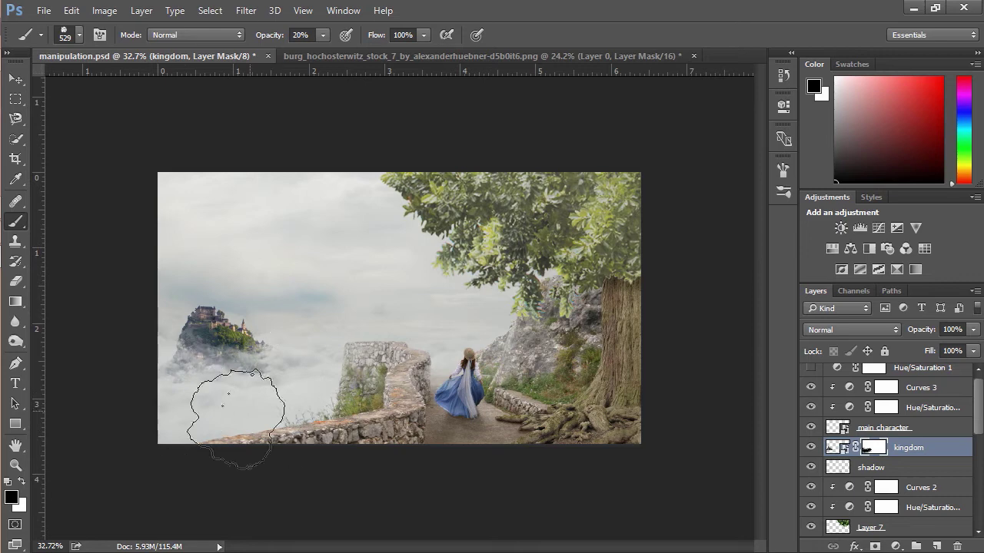
Transform the castle to sit slightly lower in the clouds.
{"action": "key", "text": "ctrl+t"}
{"action": "left_click_drag", "start_coordinate": [231, 318], "coordinate": [235, 331]}
{"action": "key", "text": "Return"}
Blend the castle's base further into the fog on its mask with a 260 px brush at 50% opacity.
{"action": "scroll", "coordinate": [336, 316], "scroll_direction": "up", "scroll_amount": 3}
{"action": "key", "text": "bracketleft"}
{"action": "key", "text": "bracketleft"}
{"action": "key", "text": "bracketleft"}
{"action": "key", "text": "5"}
{"action": "scroll", "coordinate": [278, 310], "scroll_direction": "down", "scroll_amount": 3}
{"action": "scroll", "coordinate": [884, 445], "scroll_direction": "up", "scroll_amount": 1}
Clip a Curves adjustment to the kingdom layer and brighten its shadows and highlights while checking the tone in grayscale.
{"action": "left_click", "coordinate": [810, 373]}
{"action": "left_click", "coordinate": [895, 547]}
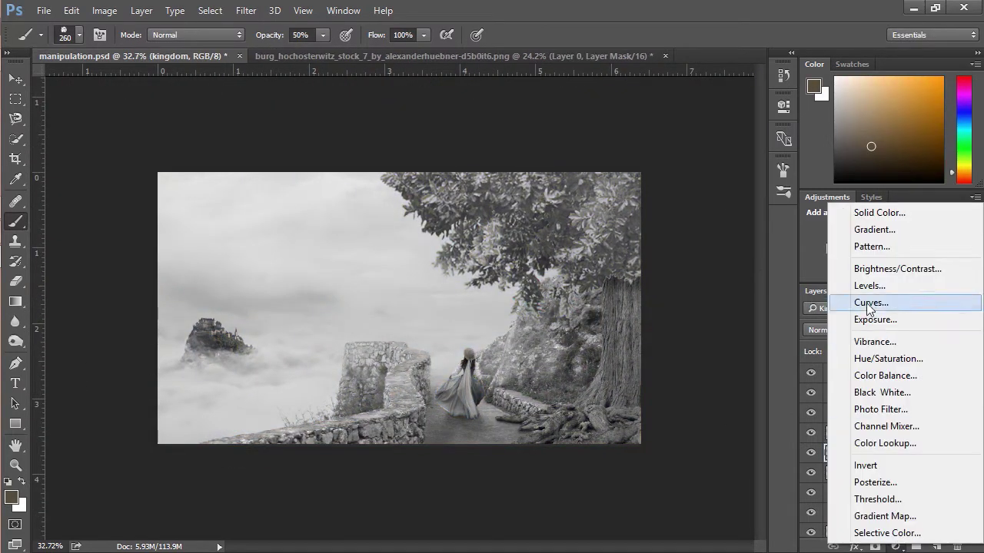
{"action": "left_click", "coordinate": [869, 303]}
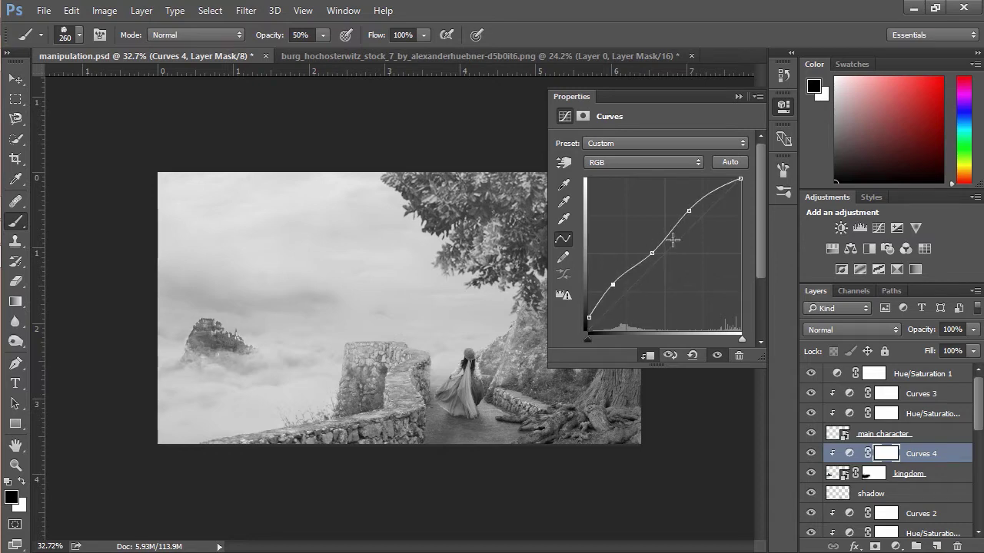
{"action": "left_click", "coordinate": [737, 98]}
{"action": "left_click", "coordinate": [810, 372]}
Clip a Hue/Saturation adjustment to the kingdom layer and reduce the castle's saturation.
{"action": "left_click", "coordinate": [942, 474]}
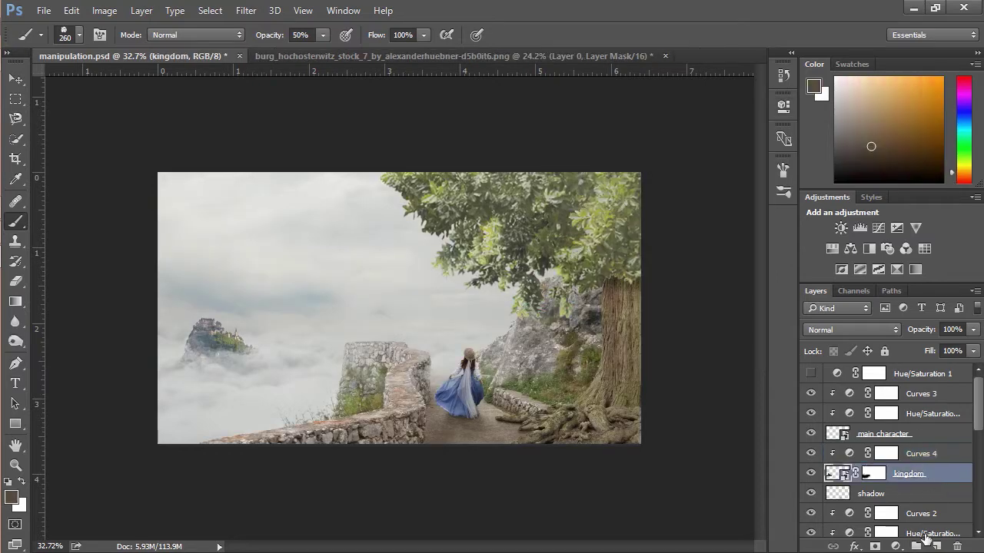
{"action": "left_click", "coordinate": [895, 546]}
{"action": "left_click", "coordinate": [870, 358]}
{"action": "left_click_drag", "start_coordinate": [653, 230], "coordinate": [592, 241]}
{"action": "left_click", "coordinate": [725, 306]}
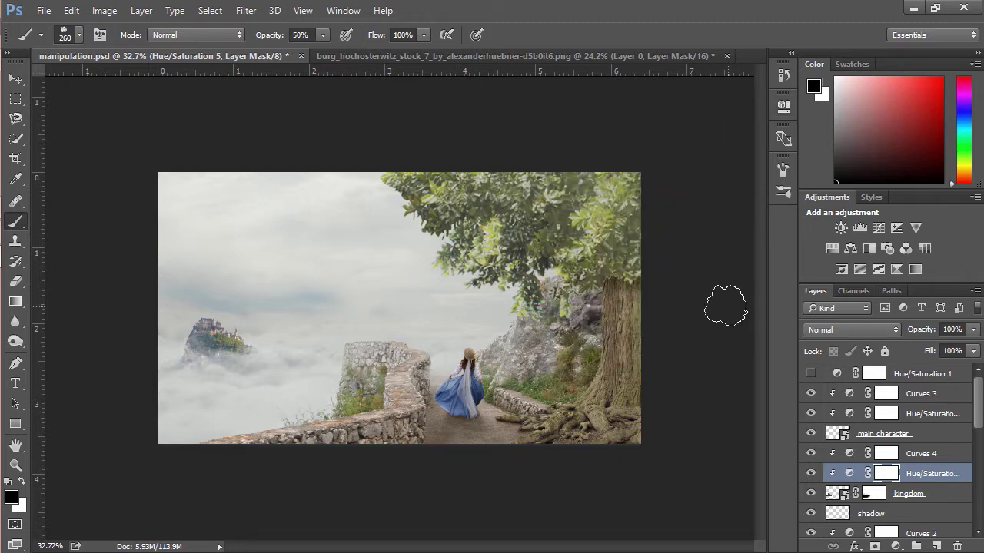
Add a layer named fog UP above the character and prepare a 774 px brush with a light gray sampled from the sky.
{"action": "left_click", "coordinate": [880, 394]}
{"action": "left_click", "coordinate": [937, 547]}
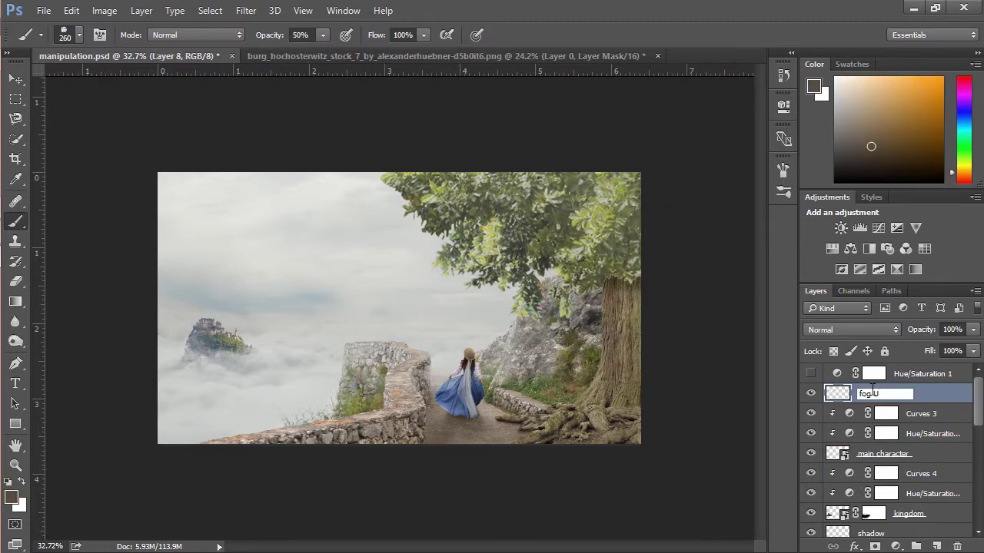
{"action": "key", "text": "bracketright"}
{"action": "key", "text": "bracketright"}
{"action": "key", "text": "bracketright"}
{"action": "key", "text": "bracketright"}
{"action": "key", "text": "bracketright"}
{"action": "left_click", "coordinate": [334, 220], "text": "alt"}
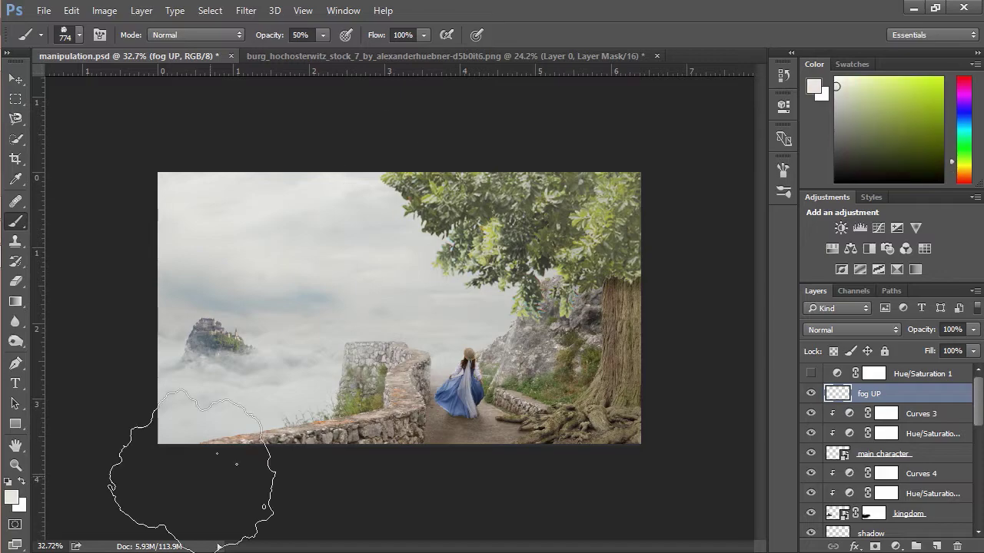
Load another brush file and paint fog over the tree roots and path at 50% opacity.
{"action": "right_click", "coordinate": [593, 477]}
{"action": "left_click", "coordinate": [525, 242]}
{"action": "left_click", "coordinate": [567, 290]}
{"action": "double_click", "coordinate": [185, 123]}
{"action": "key", "text": "Return"}
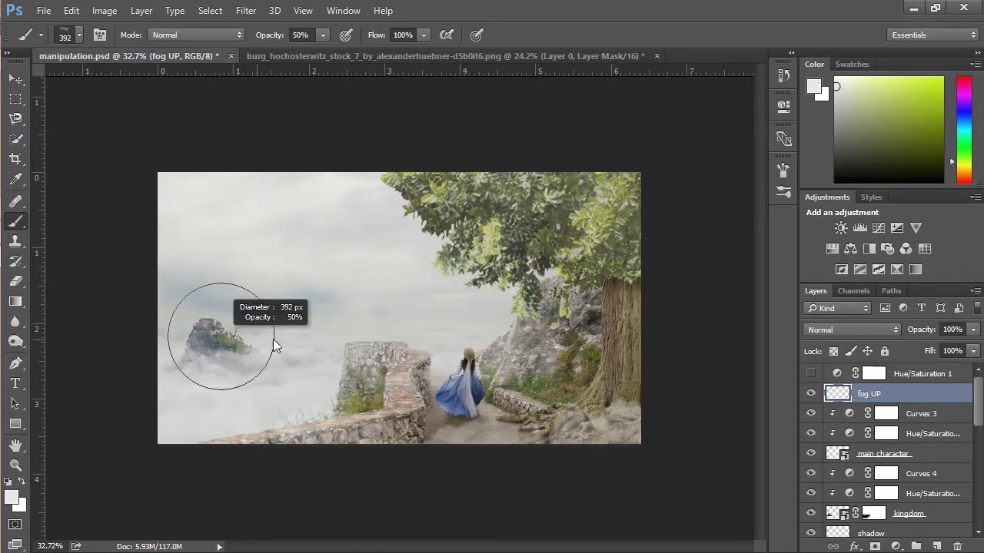
Brush more 50% opacity fog over the stone path, tree roots and lower wall on the fog UP layer.
{"action": "left_click_drag", "start_coordinate": [431, 415], "coordinate": [630, 399]}
{"action": "left_click_drag", "start_coordinate": [192, 426], "coordinate": [461, 427]}
{"action": "right_click", "coordinate": [292, 323]}
{"action": "double_click", "coordinate": [427, 505]}
{"action": "mouse_move", "coordinate": [421, 369]}
{"action": "left_mouse_down"}
{"action": "mouse_move", "coordinate": [386, 373]}
{"action": "mouse_move", "coordinate": [499, 399]}
{"action": "mouse_move", "coordinate": [595, 346]}
{"action": "left_mouse_up"}
Add a new layer directly above the kingdom layer's Curves 4 adjustment and name it bird.
{"action": "left_click", "coordinate": [921, 413]}
{"action": "left_click", "coordinate": [920, 474]}
{"action": "left_click", "coordinate": [936, 546]}
{"action": "double_click", "coordinate": [871, 428]}
{"action": "type", "text": "bird"}
{"action": "key", "text": "Return"}
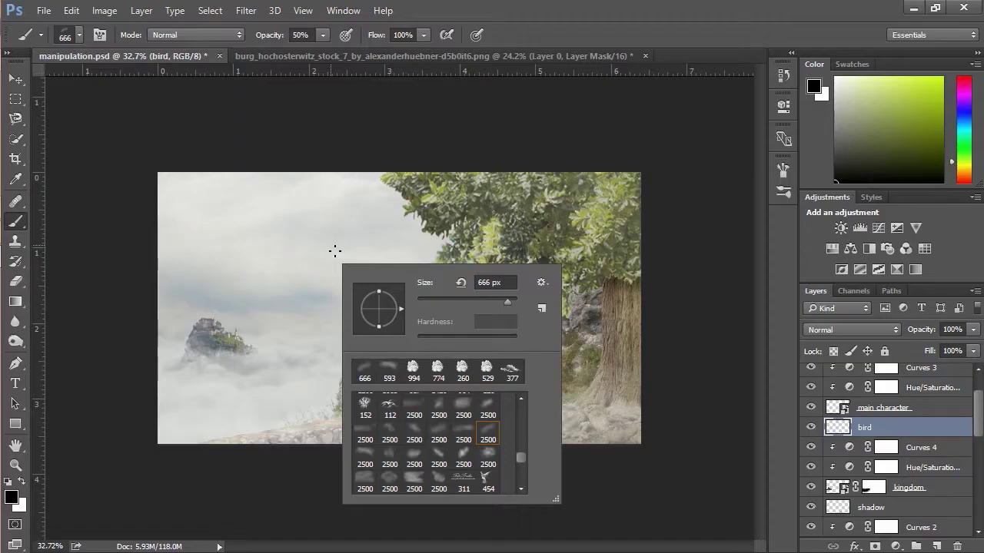
Choose a bird-flock brush and stamp a black flock at 688 px and 50% opacity in the open sky.
{"action": "scroll", "coordinate": [461, 446], "scroll_direction": "down", "scroll_amount": 3}
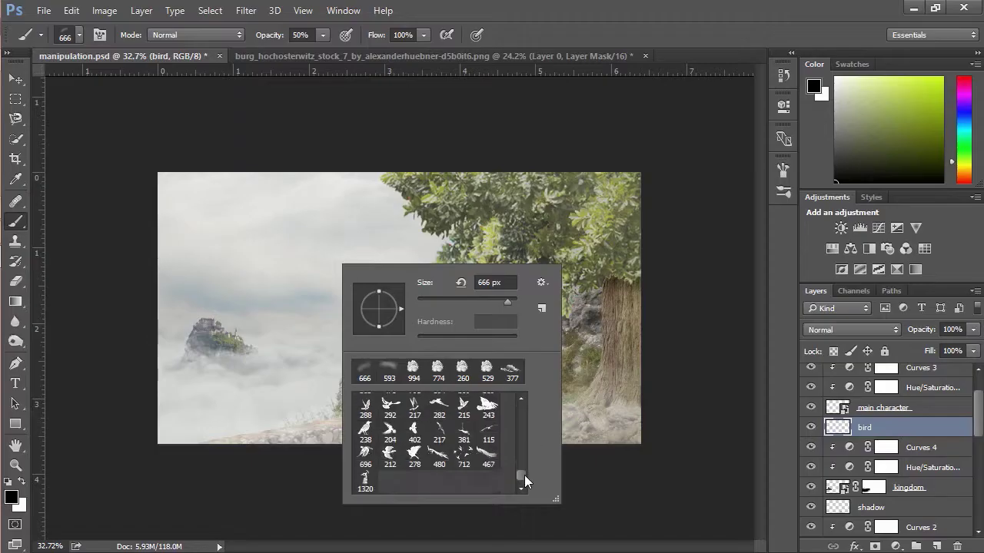
{"action": "key", "text": "Escape"}
{"action": "right_click", "coordinate": [398, 314]}
{"action": "left_click", "coordinate": [597, 332]}
{"action": "left_click", "coordinate": [654, 289]}
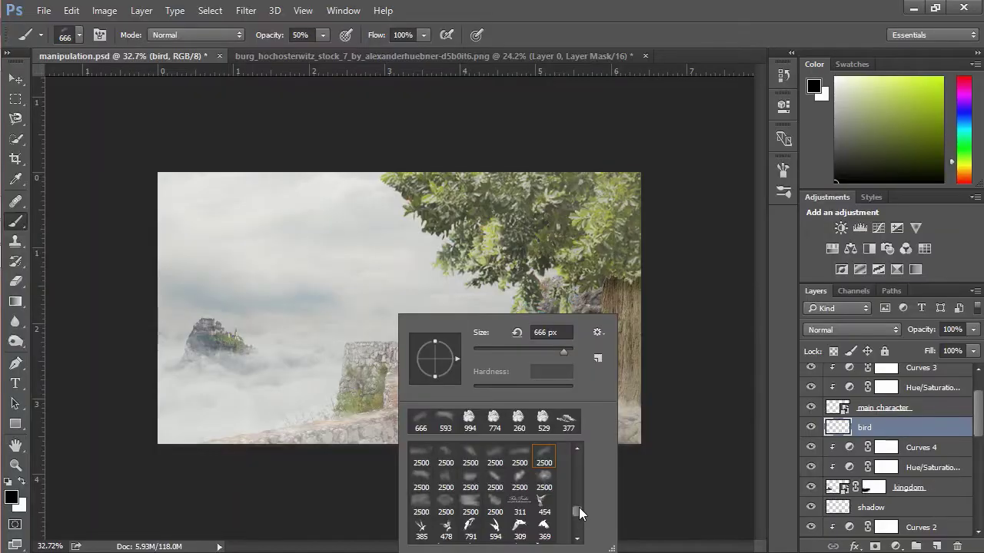
{"action": "scroll", "coordinate": [579, 507], "scroll_direction": "down", "scroll_amount": 10}
{"action": "left_click", "coordinate": [520, 530]}
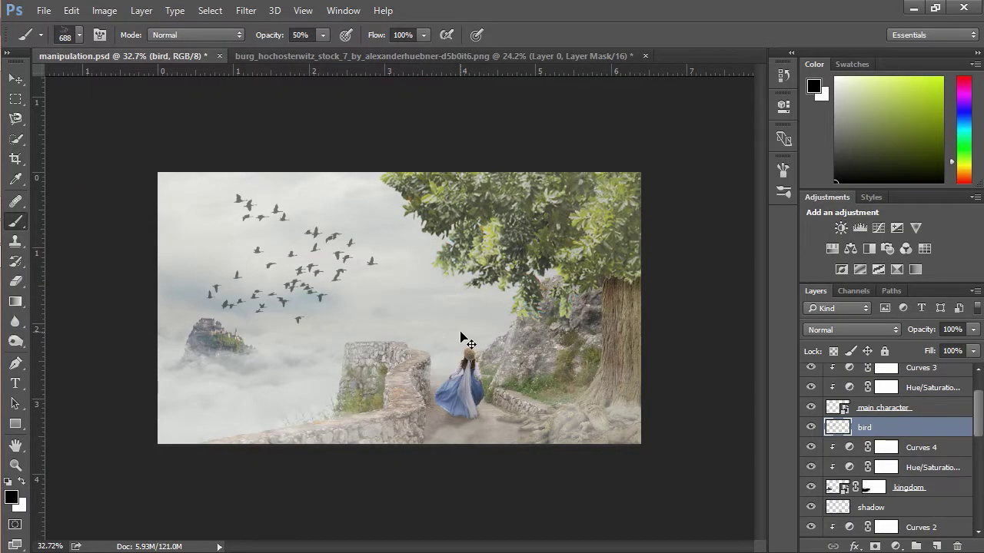
Scale the bird flock down to about 11% and place it beside the distant castle.
{"action": "key", "text": "ctrl+t"}
{"action": "left_click_drag", "start_coordinate": [202, 187], "coordinate": [264, 238]}
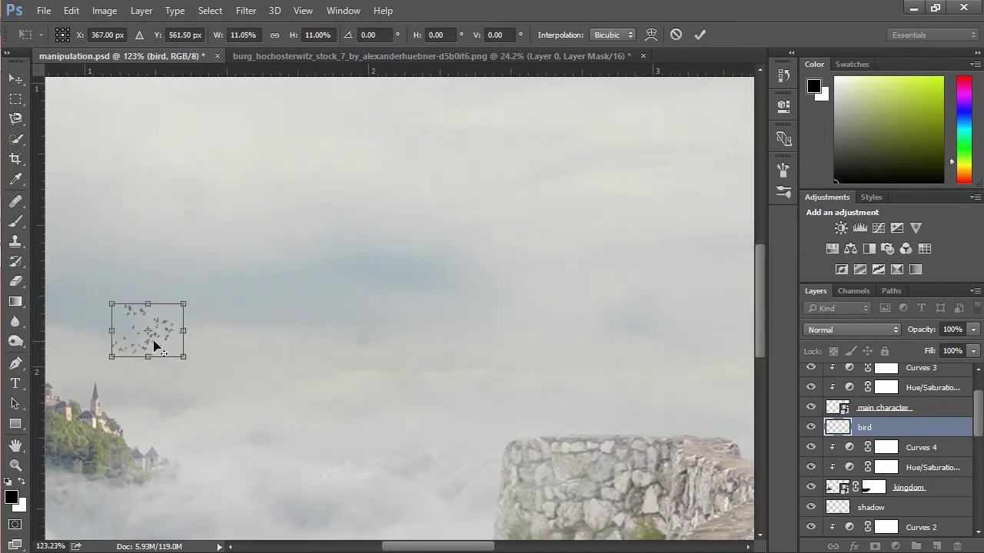
{"action": "left_click_drag", "start_coordinate": [154, 345], "coordinate": [158, 366]}
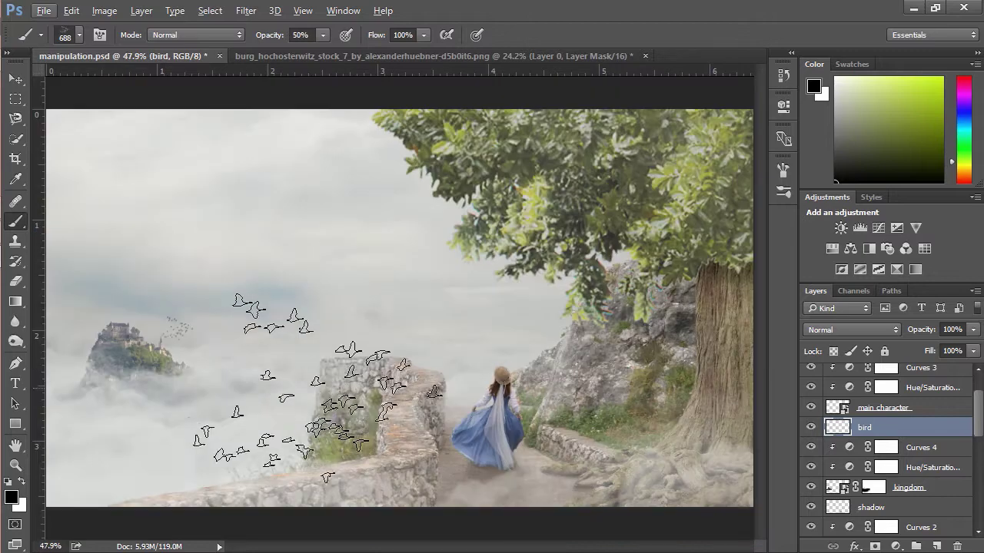
Move the bird layer below the kingdom layer in the layer stack.
{"action": "key", "text": "ctrl+bracketleft"}
{"action": "scroll", "coordinate": [930, 507], "scroll_direction": "down", "scroll_amount": 3}
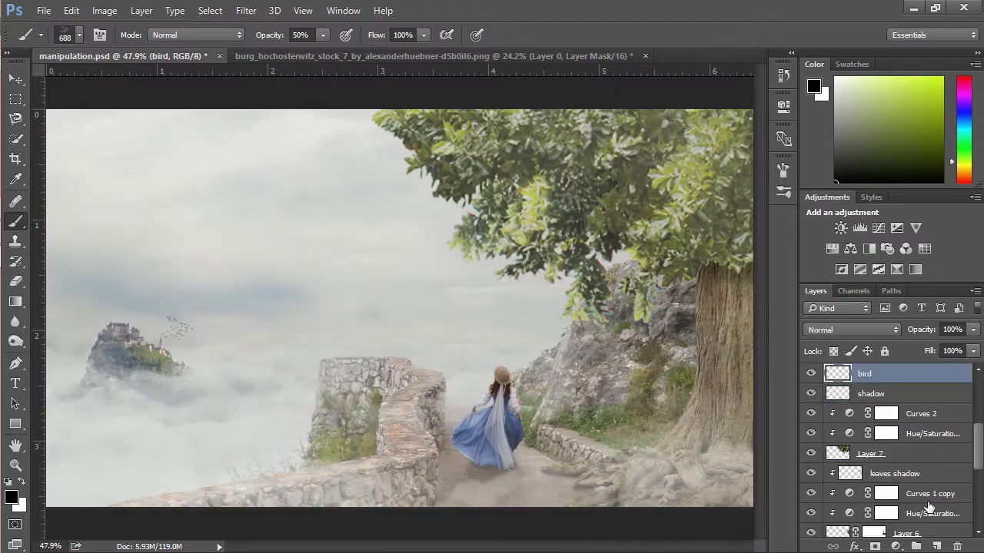
{"action": "scroll", "coordinate": [894, 448], "scroll_direction": "up", "scroll_amount": 1}
Transform the small flock to change its orientation and reposition it just above the castle's hillside.
{"action": "key", "text": "v"}
{"action": "scroll", "coordinate": [193, 334], "scroll_direction": "up", "scroll_amount": 6}
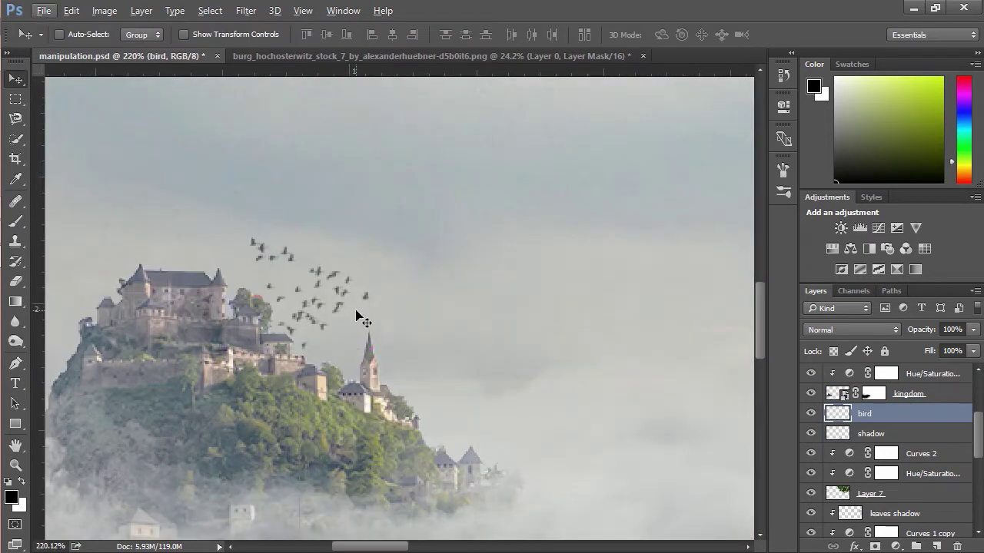
{"action": "key", "text": "ctrl+t"}
{"action": "left_click_drag", "start_coordinate": [356, 315], "coordinate": [333, 300]}
{"action": "key", "text": "Return"}
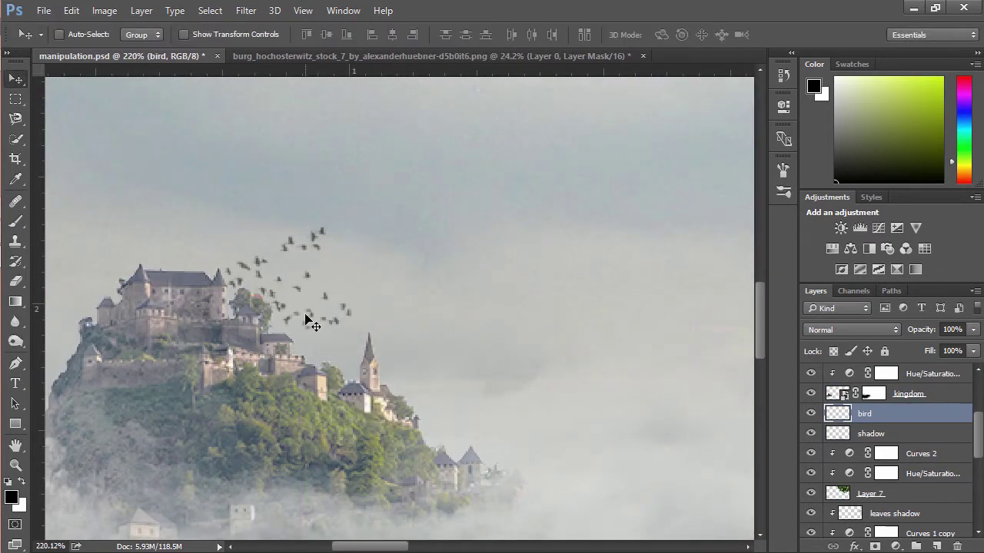
Pick another bird brush and add more small birds beside the castle.
{"action": "scroll", "coordinate": [321, 320], "scroll_direction": "down", "scroll_amount": 5}
{"action": "left_click_drag", "start_coordinate": [171, 345], "coordinate": [239, 347]}
{"action": "key", "text": "b"}
{"action": "right_click", "coordinate": [239, 348]}
{"action": "double_click", "coordinate": [271, 395]}
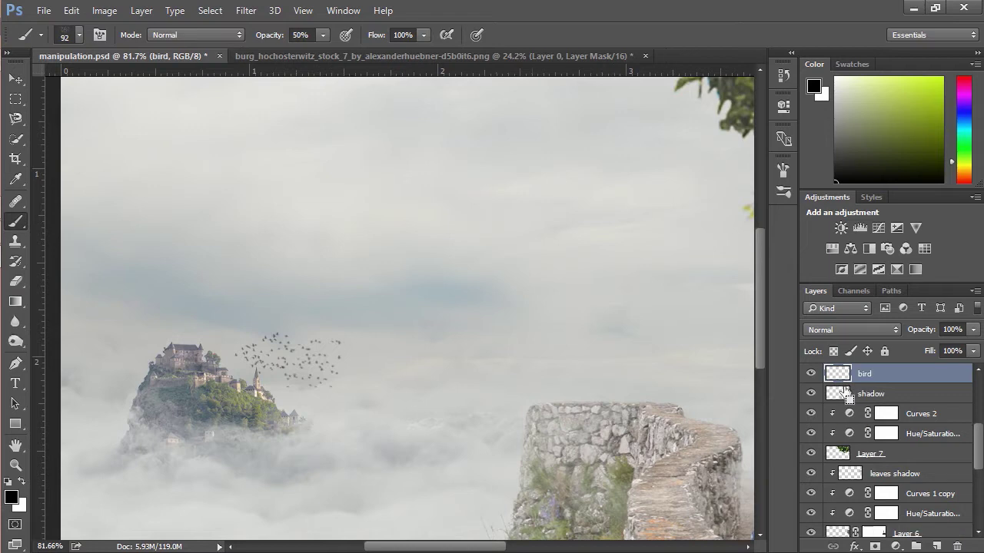
Transform the added birds to a small size and position them next to the castle.
{"action": "key", "text": "ctrl+t"}
{"action": "right_click", "coordinate": [446, 332]}
{"action": "left_click", "coordinate": [502, 305]}
{"action": "left_click_drag", "start_coordinate": [523, 214], "coordinate": [369, 300]}
{"action": "scroll", "coordinate": [369, 300], "scroll_direction": "up", "scroll_amount": 5}
{"action": "left_click_drag", "start_coordinate": [436, 450], "coordinate": [390, 336]}
{"action": "key", "text": "Return"}
Merge the bird layers into one and name the merged layer bird.
{"action": "scroll", "coordinate": [487, 379], "scroll_direction": "down", "scroll_amount": 8}
{"action": "left_click", "coordinate": [908, 390], "text": "ctrl"}
{"action": "right_click", "coordinate": [909, 382]}
{"action": "left_click", "coordinate": [615, 527]}
{"action": "double_click", "coordinate": [868, 373]}
{"action": "type", "text": "bird"}
{"action": "key", "text": "Return"}
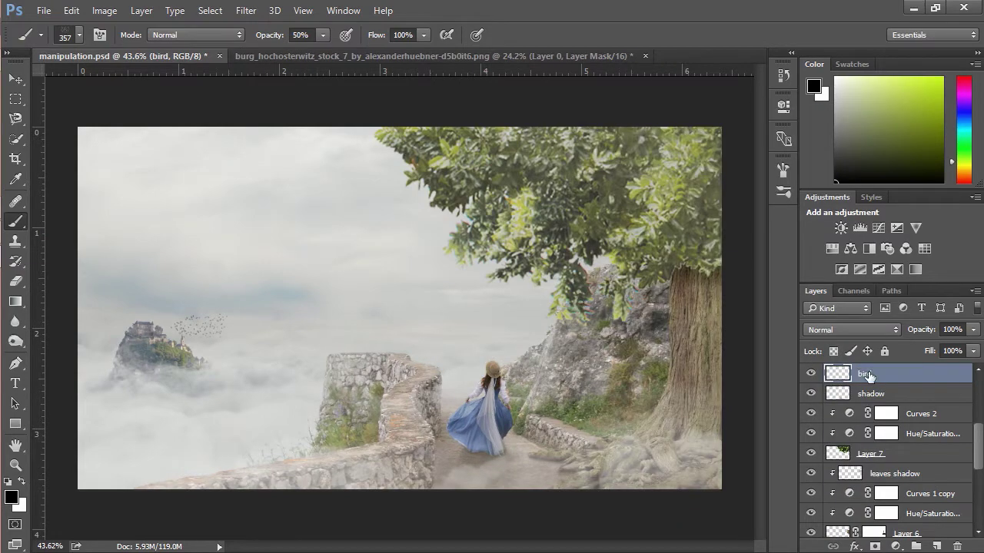
Shift the merged birds slightly closer to the castle.
{"action": "key", "text": "v"}
{"action": "scroll", "coordinate": [165, 342], "scroll_direction": "up", "scroll_amount": 2}
{"action": "left_click_drag", "start_coordinate": [187, 342], "coordinate": [178, 342]}
{"action": "scroll", "coordinate": [177, 342], "scroll_direction": "down", "scroll_amount": 2}
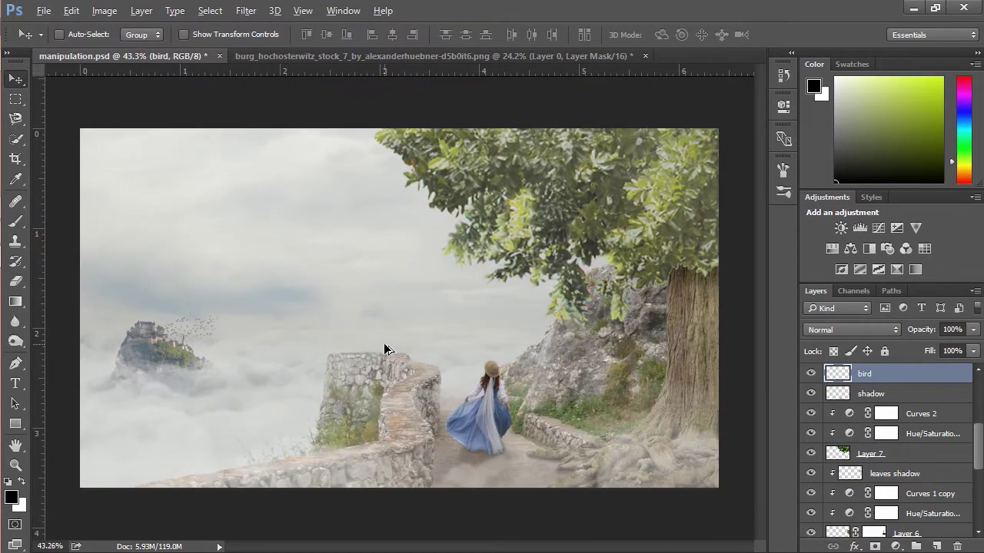
{"action": "scroll", "coordinate": [929, 379], "scroll_direction": "up", "scroll_amount": 3}
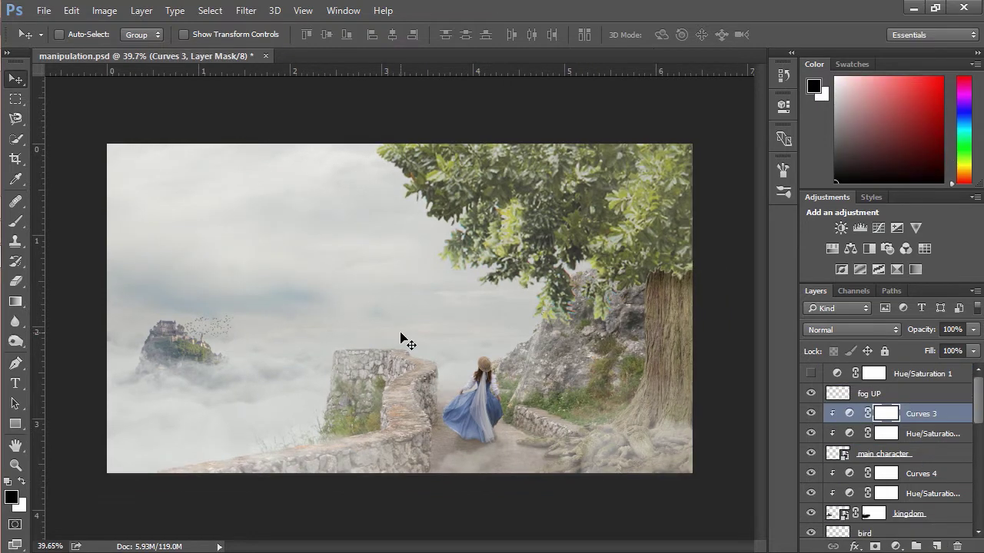
Add a Gradient Fill layer above fog UP and set its style to Radial.
{"action": "left_click", "coordinate": [868, 393]}
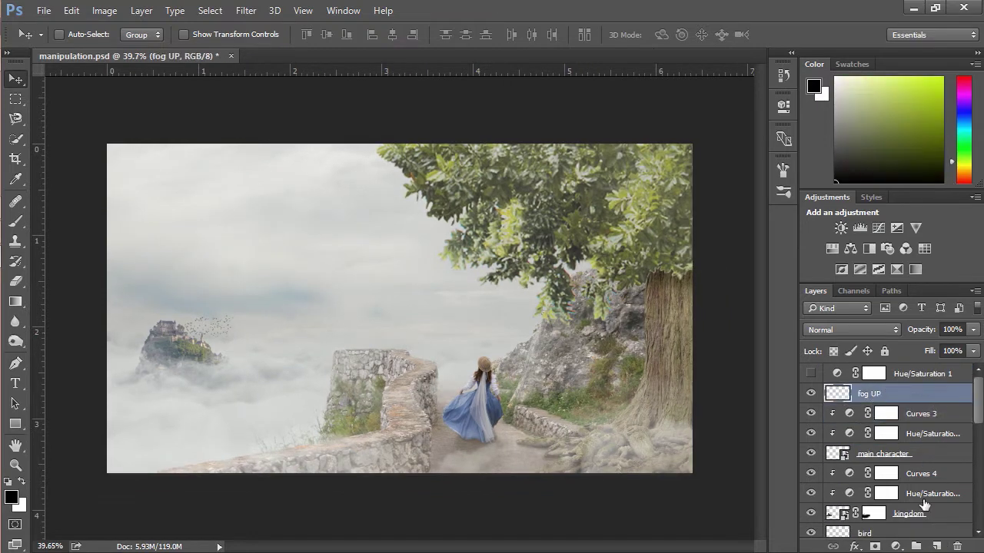
{"action": "left_click", "coordinate": [894, 546]}
{"action": "left_click", "coordinate": [853, 225]}
{"action": "left_click", "coordinate": [459, 166]}
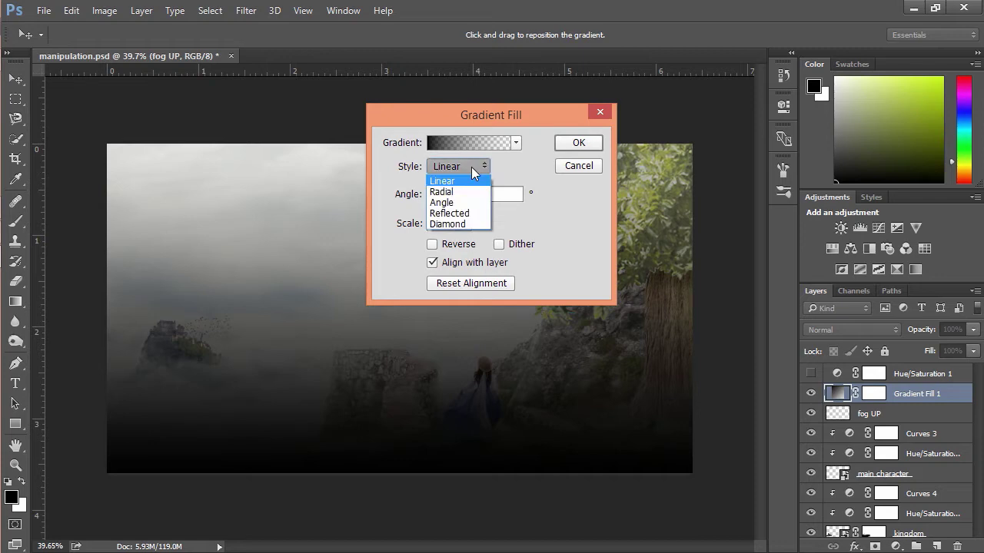
{"action": "left_click", "coordinate": [449, 174]}
Open the fill's gradient for editing, choose a preset and set a color stop to black (000000).
{"action": "left_click", "coordinate": [469, 142]}
{"action": "left_click", "coordinate": [575, 176]}
{"action": "double_click", "coordinate": [396, 378]}
{"action": "type", "text": "000000"}
{"action": "left_click", "coordinate": [633, 110]}
Arrange the fill's color stops into a gradient running from yellow through orange to black.
{"action": "left_click_drag", "start_coordinate": [692, 378], "coordinate": [518, 378]}
{"action": "left_click", "coordinate": [396, 378]}
{"action": "left_click_drag", "start_coordinate": [395, 378], "coordinate": [692, 378]}
{"action": "mouse_move", "coordinate": [545, 378]}
{"action": "left_mouse_down"}
{"action": "mouse_move", "coordinate": [396, 378]}
{"action": "mouse_move", "coordinate": [562, 378]}
{"action": "left_mouse_up"}
{"action": "left_click_drag", "start_coordinate": [531, 127], "coordinate": [722, 117]}
{"action": "mouse_move", "coordinate": [752, 369]}
{"action": "left_mouse_down"}
{"action": "mouse_move", "coordinate": [729, 369]}
{"action": "mouse_move", "coordinate": [758, 370]}
{"action": "left_mouse_up"}
{"action": "left_click_drag", "start_coordinate": [817, 363], "coordinate": [826, 364]}
{"action": "left_click", "coordinate": [757, 369]}
{"action": "left_click_drag", "start_coordinate": [664, 364], "coordinate": [688, 365]}
{"action": "left_click_drag", "start_coordinate": [757, 370], "coordinate": [644, 365]}
{"action": "left_click", "coordinate": [867, 148]}
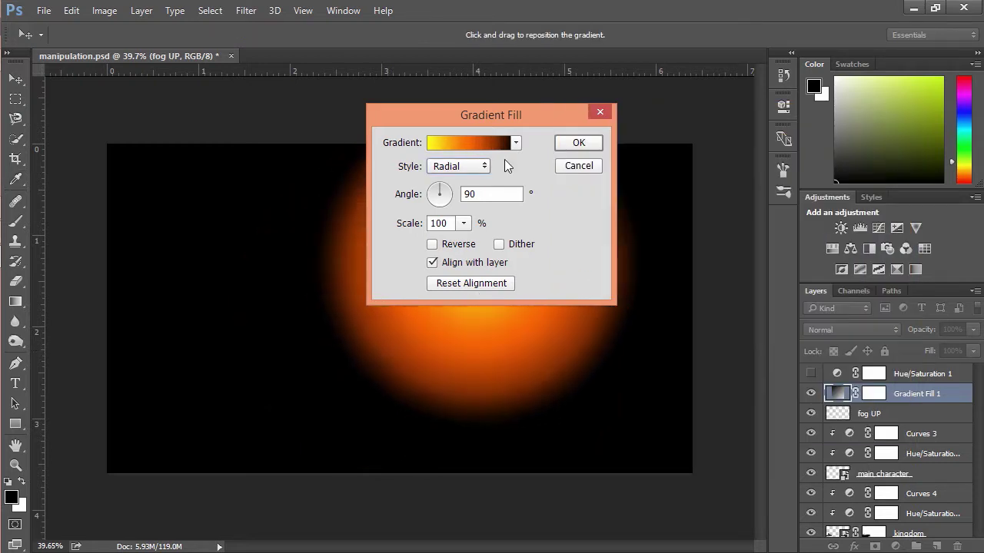
Position the radial glow above the path near the woman and set the gradient fill's blend mode to Screen.
{"action": "left_click_drag", "start_coordinate": [492, 116], "coordinate": [734, 234]}
{"action": "left_click_drag", "start_coordinate": [461, 369], "coordinate": [472, 282]}
{"action": "left_click", "coordinate": [819, 199]}
{"action": "left_click", "coordinate": [851, 329]}
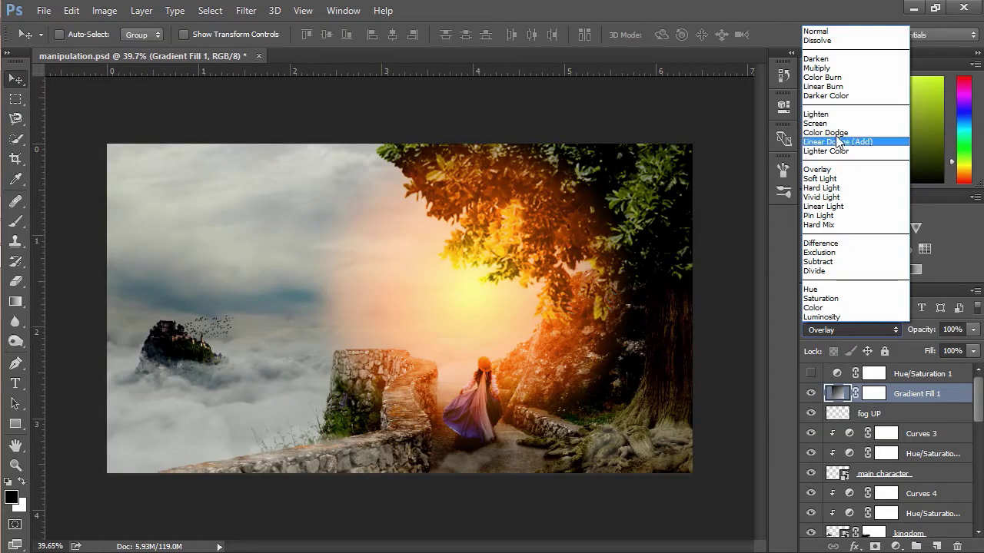
{"action": "left_click", "coordinate": [815, 123]}
Set the gradient fill's scale to 54%.
{"action": "double_click", "coordinate": [839, 395]}
{"action": "double_click", "coordinate": [679, 341]}
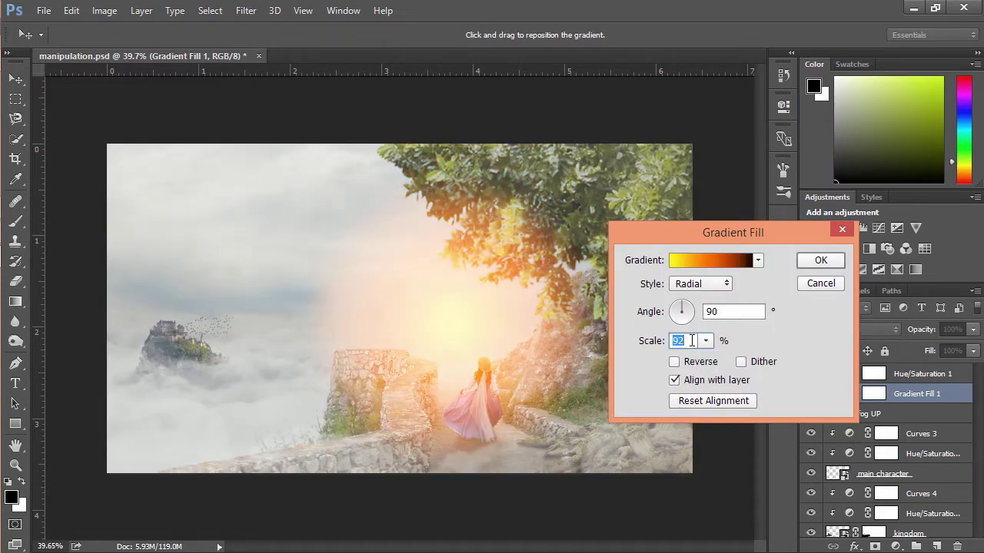
{"action": "type", "text": "54"}
{"action": "key", "text": "Return"}
Paint a bright sun core on a new layer using a soft brush and sampled pale yellow, then change its blend mode.
{"action": "key", "text": "ctrl+shift+alt+n"}
{"action": "key", "text": "b"}
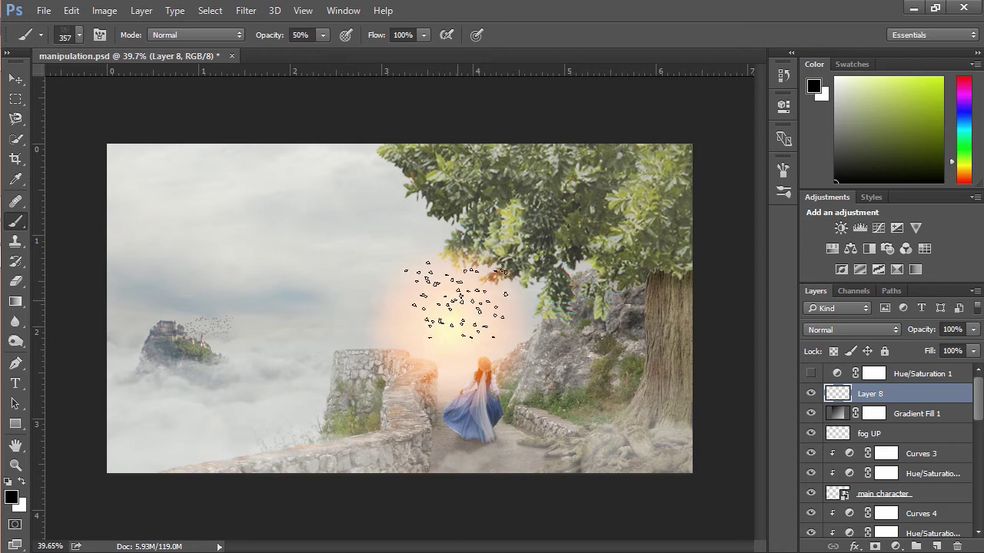
{"action": "right_click", "coordinate": [459, 303]}
{"action": "key", "text": "Escape"}
{"action": "left_click", "coordinate": [461, 323], "text": "alt"}
{"action": "left_click", "coordinate": [851, 330]}
{"action": "left_click", "coordinate": [846, 135]}
Add another layer in Overlay mode and paint orange light across the scene with a 670 px soft brush at 50% opacity.
{"action": "key", "text": "ctrl+shift+alt+n"}
{"action": "left_click", "coordinate": [852, 329]}
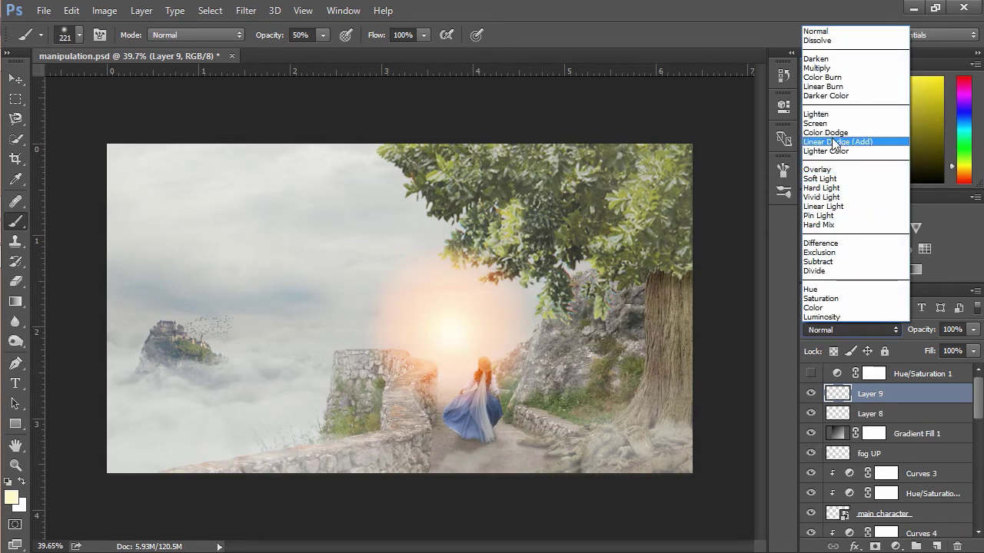
{"action": "left_click", "coordinate": [817, 169]}
{"action": "left_click", "coordinate": [408, 323], "text": "alt"}
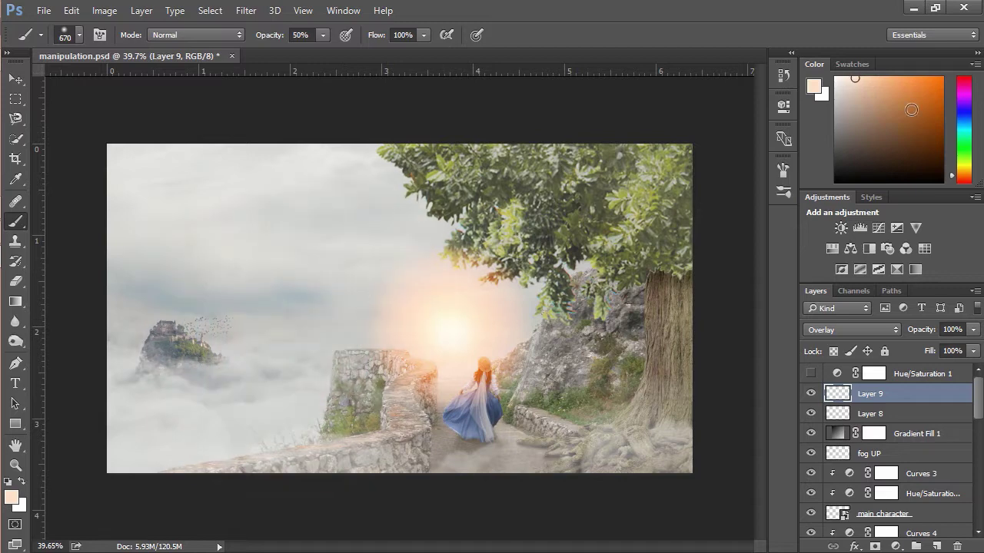
{"action": "mouse_move", "coordinate": [429, 257]}
{"action": "left_mouse_down"}
{"action": "mouse_move", "coordinate": [406, 318]}
{"action": "mouse_move", "coordinate": [461, 338]}
{"action": "mouse_move", "coordinate": [477, 300]}
{"action": "left_mouse_up"}
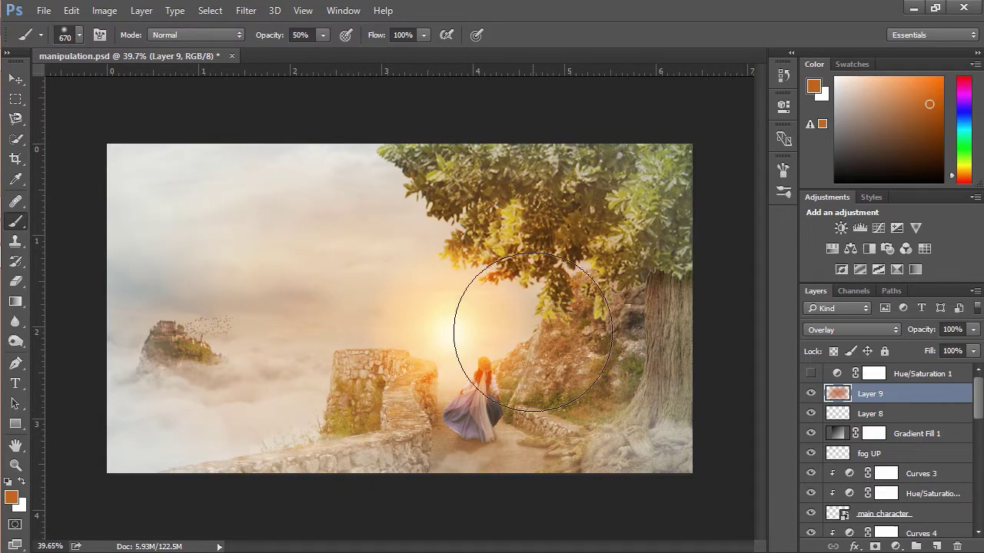
{"action": "scroll", "coordinate": [399, 308], "scroll_direction": "down", "scroll_amount": 1}
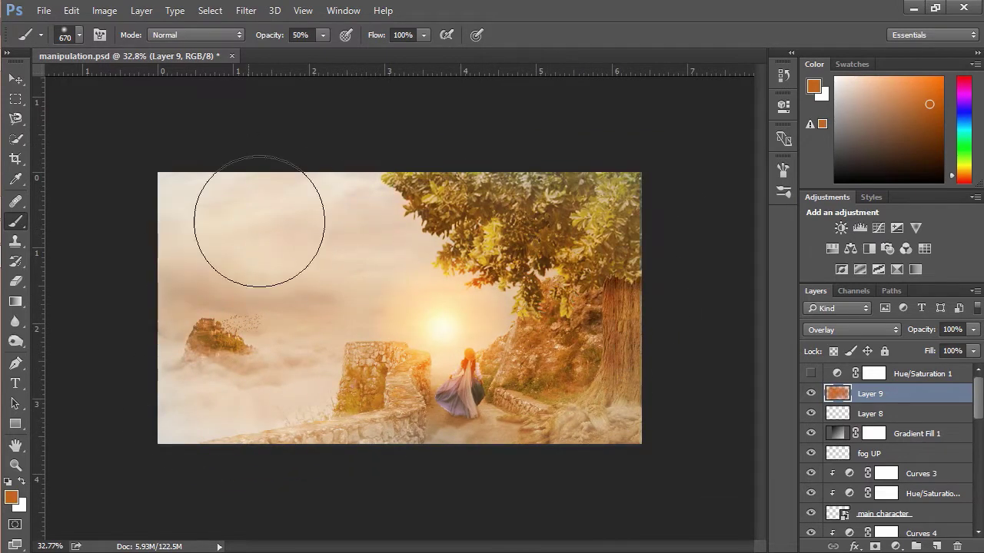
Soften the orange overlay with a 582 px eraser at 20% opacity, finishing at 11%.
{"action": "key", "text": "e"}
{"action": "left_click", "coordinate": [263, 34]}
{"action": "left_click", "coordinate": [275, 54]}
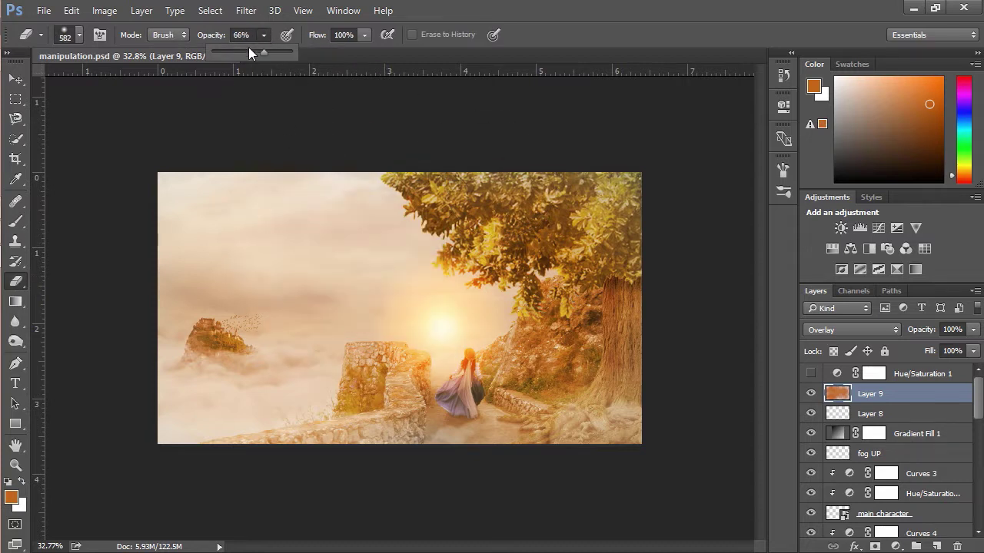
{"action": "left_click", "coordinate": [396, 190]}
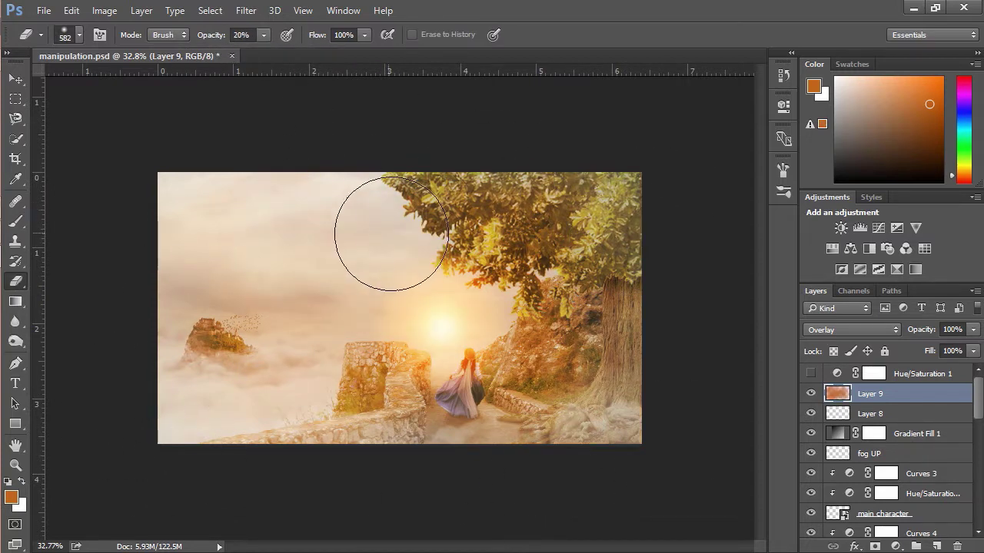
{"action": "mouse_move", "coordinate": [263, 34]}
{"action": "left_mouse_down"}
{"action": "mouse_move", "coordinate": [244, 54]}
{"action": "mouse_move", "coordinate": [269, 61]}
{"action": "left_mouse_up"}
Mask the Gradient Fill glow around the wall and woman with a 339 px black brush at 13% opacity.
{"action": "left_click", "coordinate": [874, 435]}
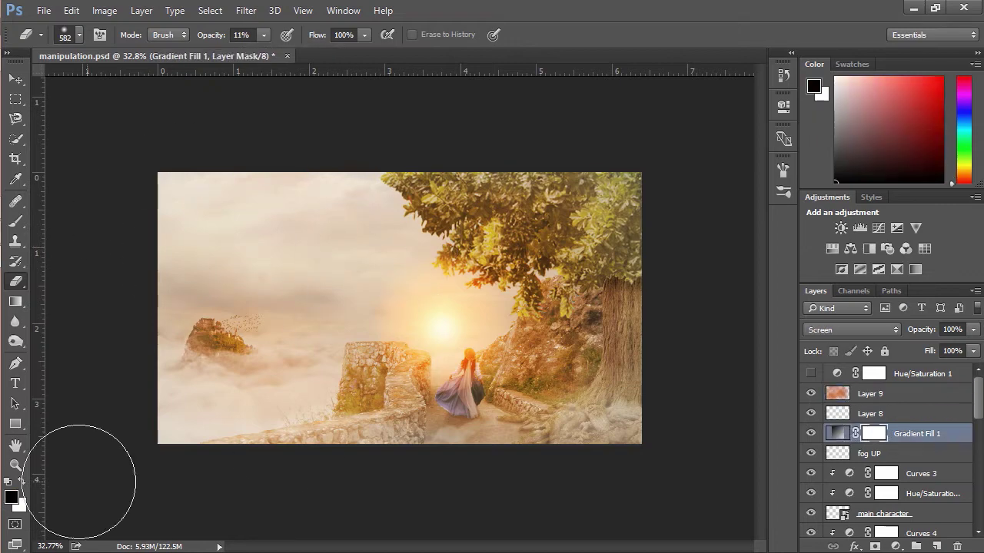
{"action": "key", "text": "b"}
{"action": "scroll", "coordinate": [408, 331], "scroll_direction": "up", "scroll_amount": 3}
{"action": "key", "text": "1"}
{"action": "key", "text": "3"}
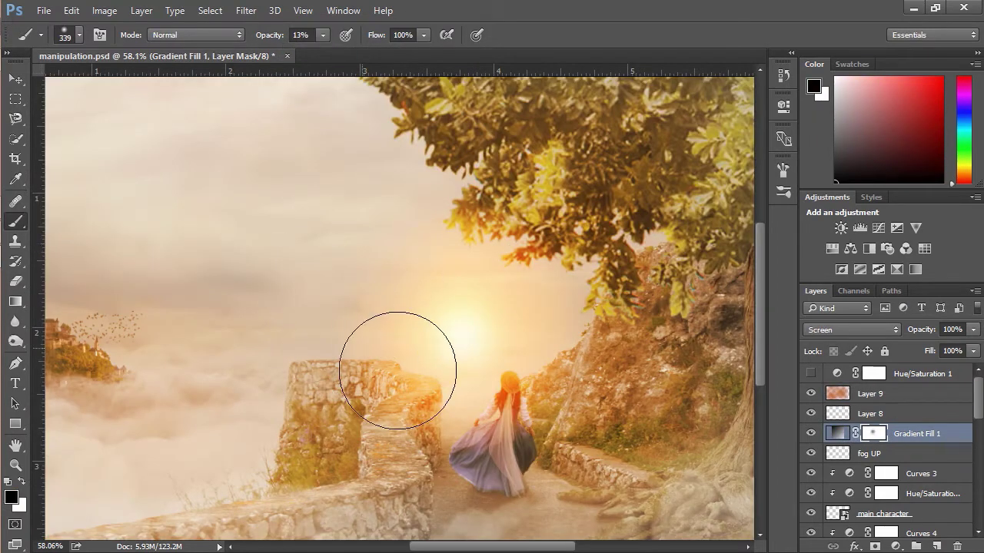
{"action": "left_click_drag", "start_coordinate": [395, 352], "coordinate": [414, 389]}
{"action": "scroll", "coordinate": [414, 320], "scroll_direction": "down", "scroll_amount": 3}
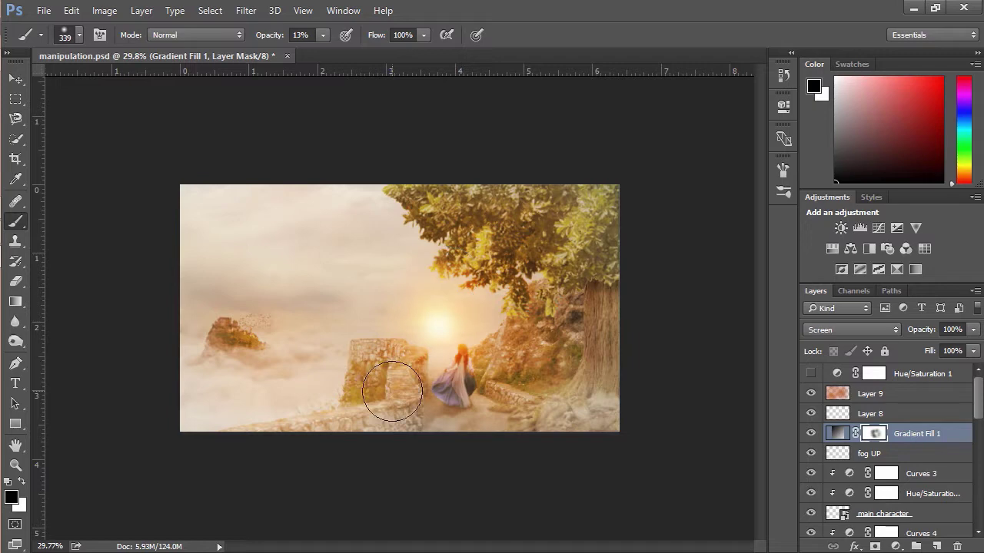
{"action": "scroll", "coordinate": [883, 446], "scroll_direction": "down", "scroll_amount": 5}
{"action": "scroll", "coordinate": [884, 446], "scroll_direction": "up", "scroll_amount": 5}
Add a Gradient Map adjustment above the orange overlay with the Blue, Red, Yellow preset and lower its opacity to 4%.
{"action": "left_click", "coordinate": [895, 547]}
{"action": "left_click", "coordinate": [916, 401]}
{"action": "left_click", "coordinate": [896, 546]}
{"action": "left_click", "coordinate": [860, 529]}
{"action": "left_click", "coordinate": [646, 146]}
{"action": "left_click", "coordinate": [716, 164]}
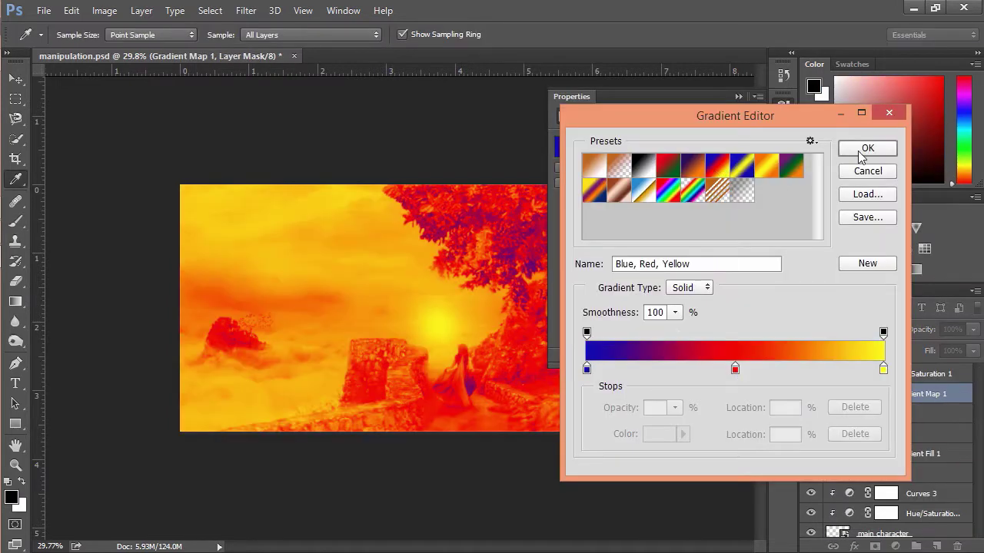
{"action": "left_click", "coordinate": [868, 170]}
{"action": "left_click_drag", "start_coordinate": [972, 329], "coordinate": [902, 349]}
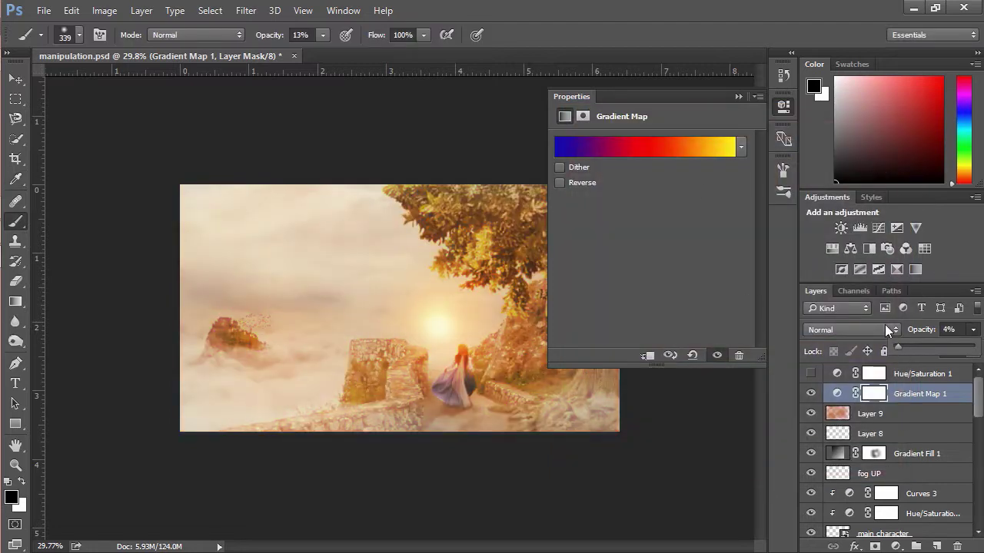
Add a Color Balance adjustment and set its shadows to Cyan/Red -33 and Yellow/Blue +22.
{"action": "left_click", "coordinate": [896, 546]}
{"action": "left_click", "coordinate": [884, 374]}
{"action": "left_click", "coordinate": [623, 143]}
{"action": "left_click", "coordinate": [607, 158]}
{"action": "left_click_drag", "start_coordinate": [632, 228], "coordinate": [648, 228]}
{"action": "left_click_drag", "start_coordinate": [631, 175], "coordinate": [608, 181]}
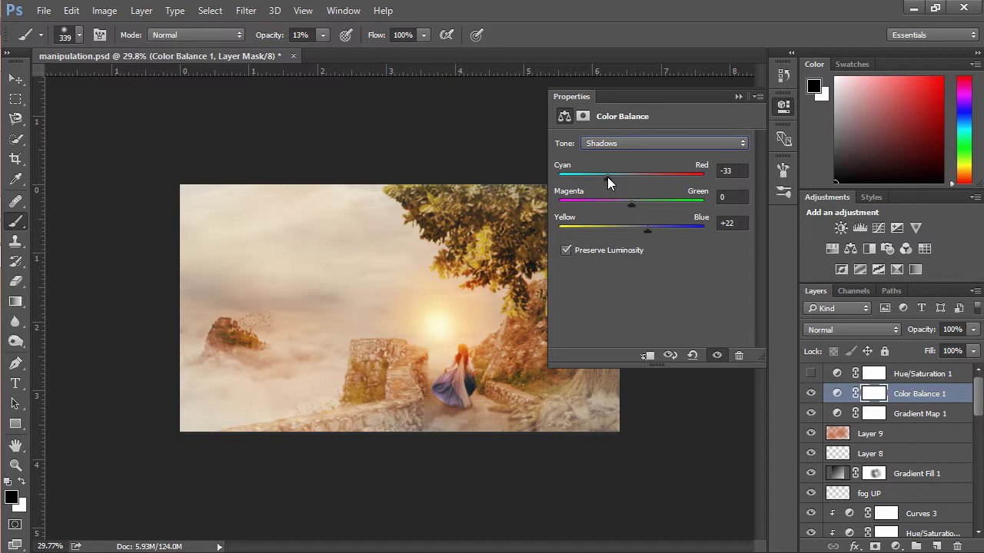
Adjust the Color Balance of the midtones and highlights, shifting the Yellow/Blue balance toward yellow.
{"action": "left_click", "coordinate": [623, 144]}
{"action": "left_click", "coordinate": [607, 168]}
{"action": "left_click_drag", "start_coordinate": [631, 203], "coordinate": [620, 231]}
{"action": "left_click", "coordinate": [623, 144]}
{"action": "left_click", "coordinate": [618, 176]}
{"action": "left_click_drag", "start_coordinate": [631, 175], "coordinate": [633, 176]}
{"action": "left_click_drag", "start_coordinate": [631, 228], "coordinate": [621, 231]}
Set the Color Balance shadows to Cyan/Red -28 and Yellow/Blue +26, and lower the adjustment's opacity to 36%.
{"action": "left_click", "coordinate": [623, 144]}
{"action": "left_click", "coordinate": [608, 159]}
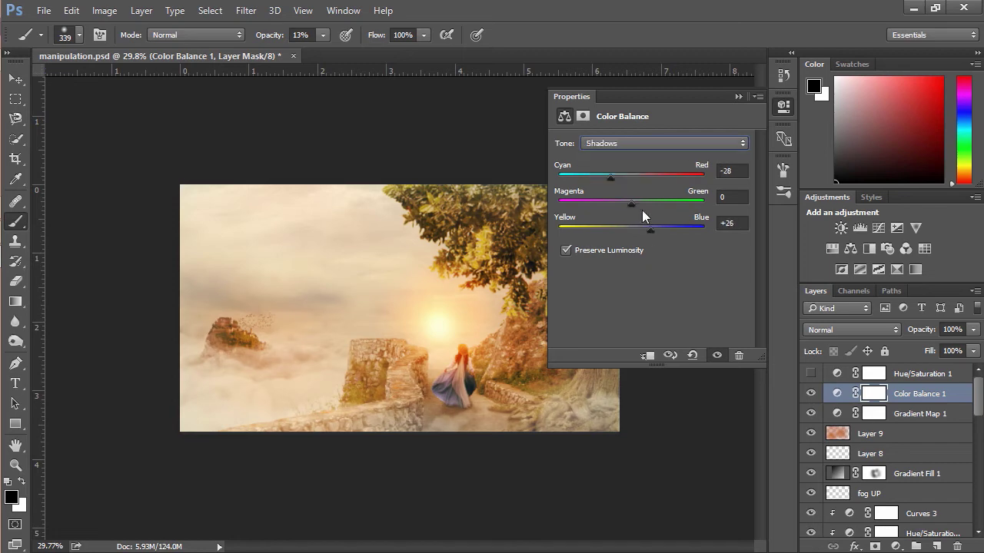
{"action": "left_click", "coordinate": [737, 97]}
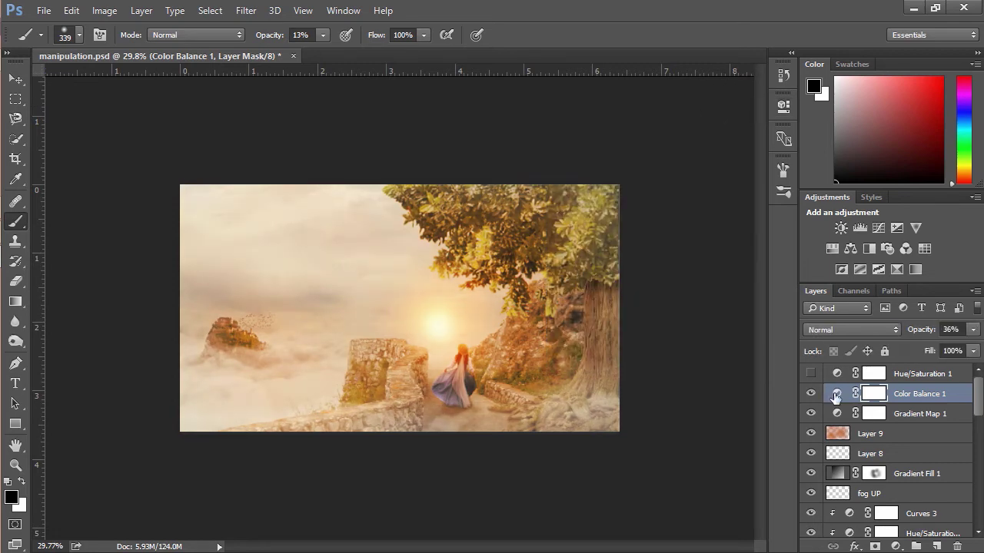
Reopen the kingdom layer's Curves 4 adjustment and raise its black point and shadows to lighten the castle.
{"action": "left_click", "coordinate": [892, 434]}
{"action": "scroll", "coordinate": [930, 508], "scroll_direction": "down", "scroll_amount": 5}
{"action": "double_click", "coordinate": [849, 473]}
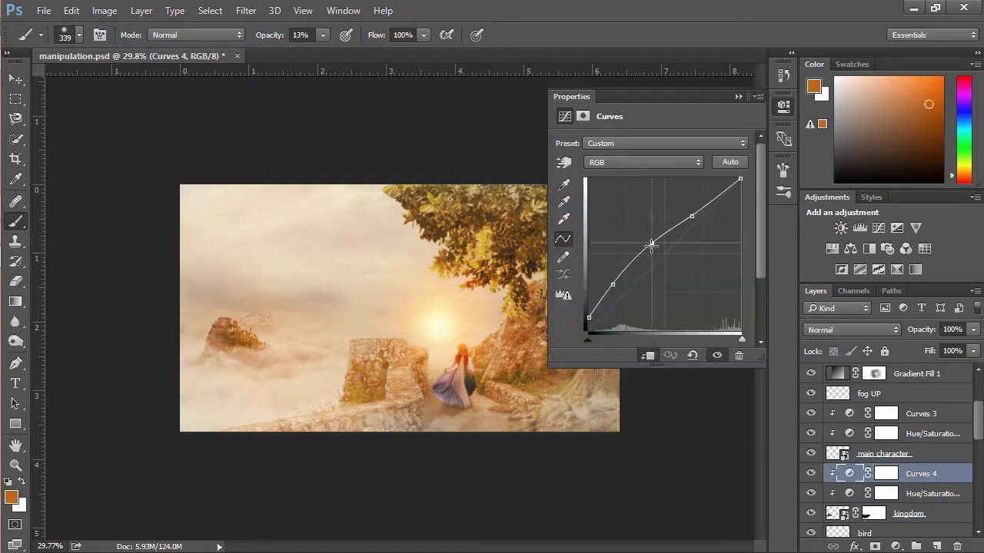
{"action": "scroll", "coordinate": [892, 431], "scroll_direction": "up", "scroll_amount": 5}
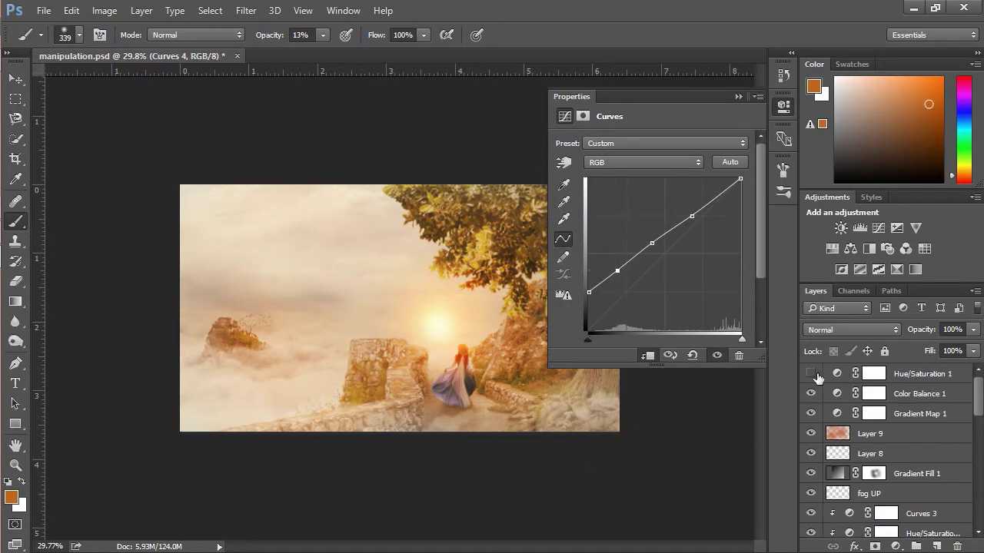
Add a clipped Curves adjustment above the kingdom layer and lift its shadows, checking the tones with Hue/Saturation 1 shown temporarily.
{"action": "left_click", "coordinate": [811, 379]}
{"action": "scroll", "coordinate": [891, 431], "scroll_direction": "down", "scroll_amount": 5}
{"action": "left_click", "coordinate": [907, 513]}
{"action": "left_click", "coordinate": [896, 546]}
{"action": "left_click", "coordinate": [871, 301]}
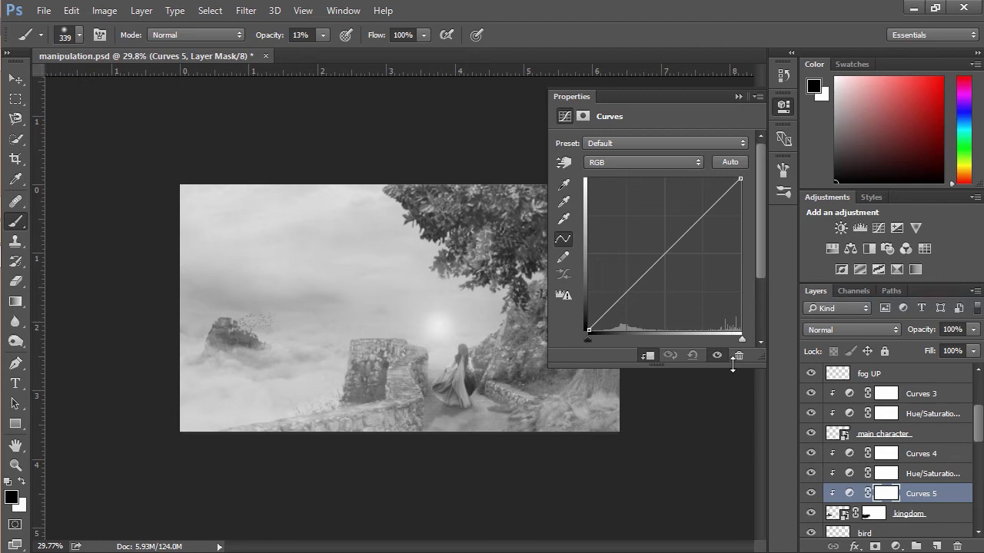
{"action": "left_click_drag", "start_coordinate": [630, 296], "coordinate": [618, 278]}
{"action": "left_click", "coordinate": [818, 294]}
{"action": "scroll", "coordinate": [884, 431], "scroll_direction": "up", "scroll_amount": 5}
{"action": "left_click", "coordinate": [811, 379]}
Apply a Gaussian Blur filter to the kingdom layer.
{"action": "scroll", "coordinate": [884, 430], "scroll_direction": "down", "scroll_amount": 5}
{"action": "left_click", "coordinate": [906, 494]}
{"action": "left_click", "coordinate": [246, 10]}
{"action": "left_click", "coordinate": [188, 237]}
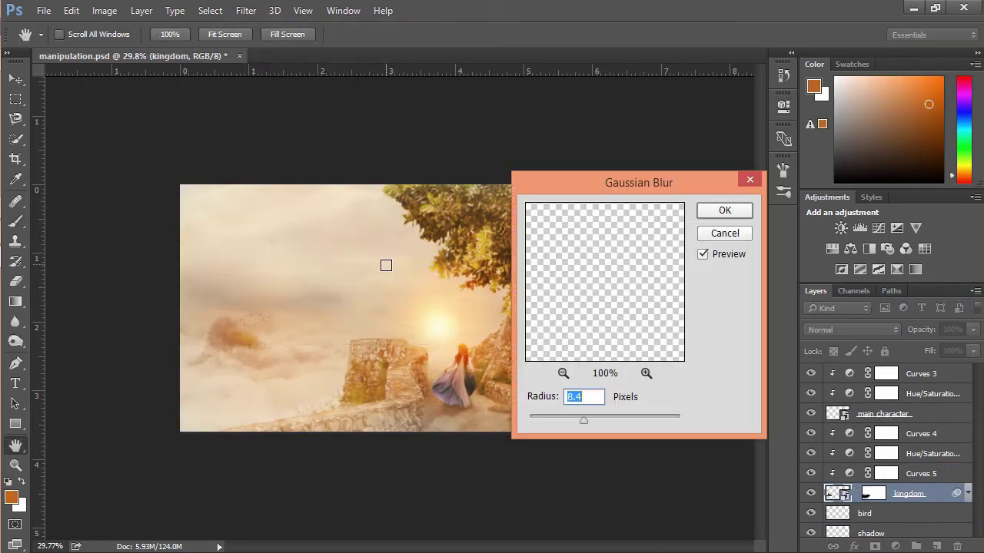
{"action": "key", "text": "Return"}
{"action": "key", "text": "b"}
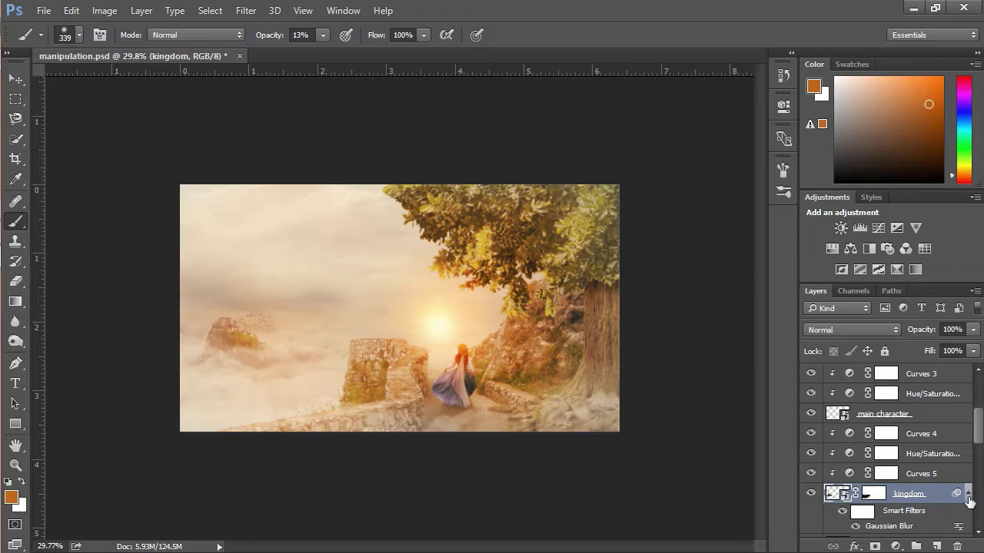
Create a new layer above the road layer, name it 2ligh/shadow and clip it to the road.
{"action": "scroll", "coordinate": [883, 453], "scroll_direction": "down", "scroll_amount": 5}
{"action": "left_click", "coordinate": [901, 467]}
{"action": "left_click", "coordinate": [936, 546]}
{"action": "key", "text": "v"}
{"action": "double_click", "coordinate": [874, 448]}
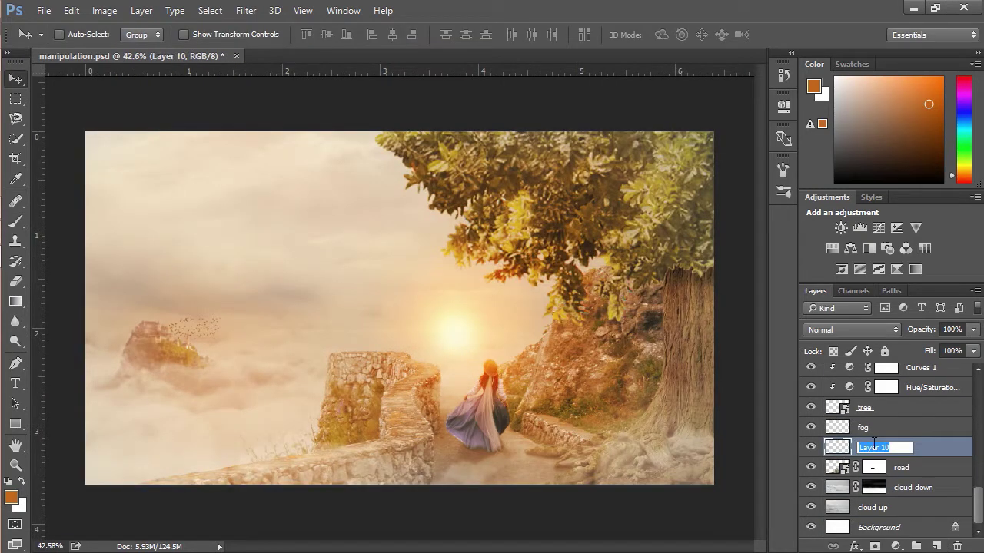
{"action": "type", "text": "2ligh/shadow"}
{"action": "key", "text": "Return"}
{"action": "key", "text": "ctrl+alt+g"}
Fill the 2ligh/shadow layer with gray and set its blend mode to Overlay.
{"action": "key", "text": "o"}
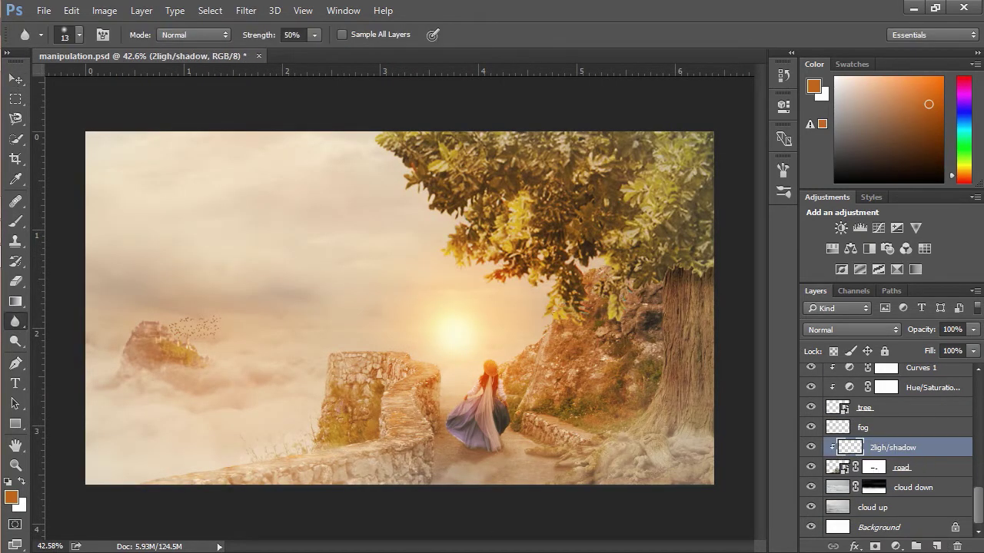
{"action": "scroll", "coordinate": [373, 346], "scroll_direction": "up", "scroll_amount": 2}
{"action": "key", "text": "shift+F5"}
{"action": "left_click", "coordinate": [595, 220]}
{"action": "left_click", "coordinate": [851, 329]}
{"action": "left_click", "coordinate": [845, 178]}
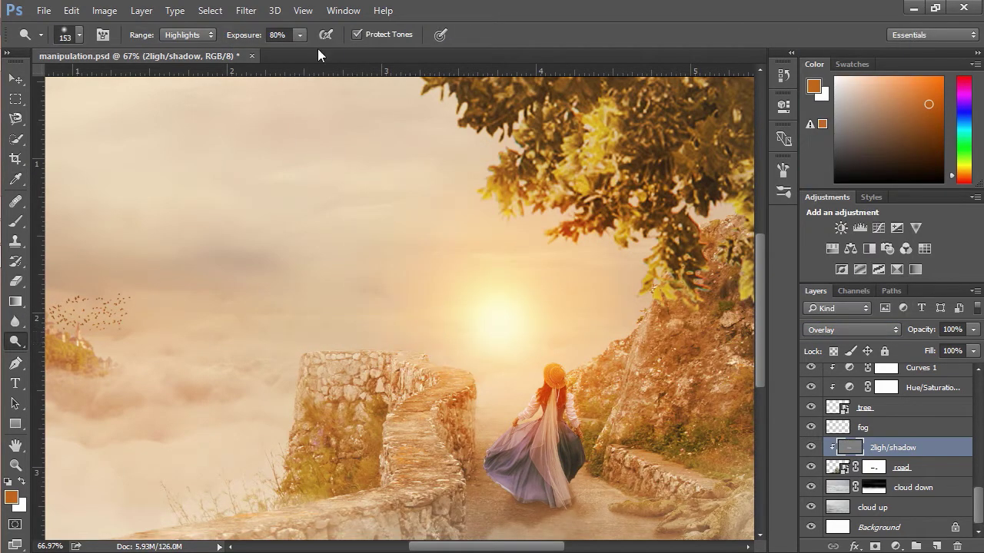
Dodge the top edge of the stone wall in the midtones at 42% exposure with a 69 px brush.
{"action": "left_click_drag", "start_coordinate": [247, 55], "coordinate": [244, 55]}
{"action": "key", "text": "bracketleft"}
{"action": "key", "text": "bracketleft"}
{"action": "key", "text": "bracketleft"}
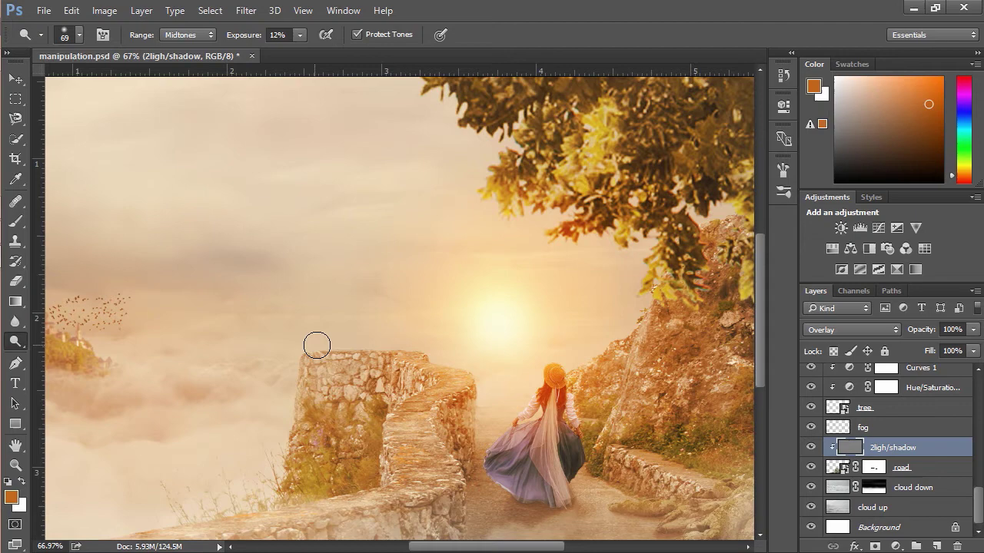
{"action": "scroll", "coordinate": [422, 359], "scroll_direction": "up", "scroll_amount": 3}
{"action": "left_click_drag", "start_coordinate": [300, 37], "coordinate": [323, 51]}
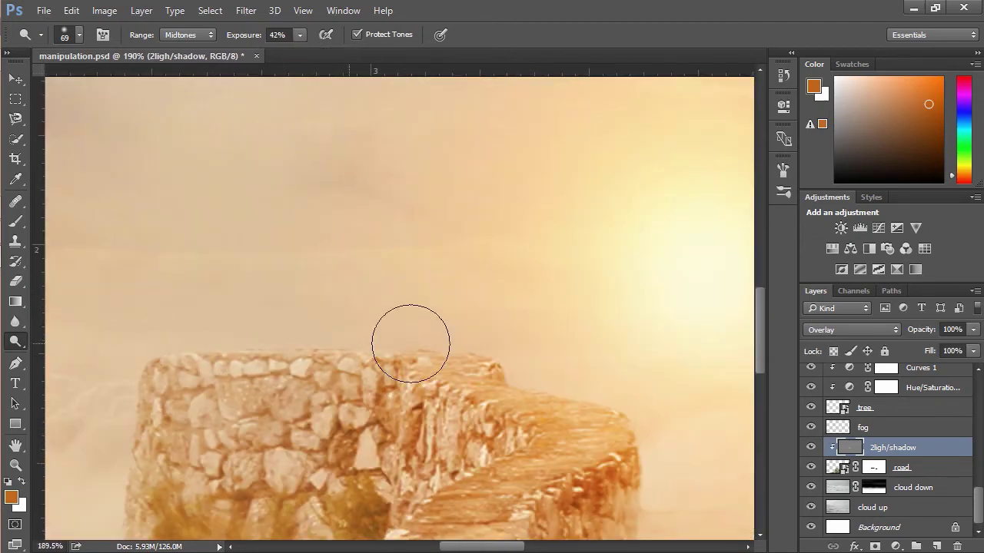
{"action": "scroll", "coordinate": [622, 358], "scroll_direction": "down", "scroll_amount": 1}
{"action": "scroll", "coordinate": [622, 358], "scroll_direction": "down", "scroll_amount": 1}
Dodge the rocky slope beside the woman with a brush enlarged to 116 px and beyond.
{"action": "scroll", "coordinate": [663, 364], "scroll_direction": "right", "scroll_amount": 5}
{"action": "key", "text": "bracketright"}
{"action": "key", "text": "bracketright"}
{"action": "key", "text": "bracketright"}
{"action": "key", "text": "bracketright"}
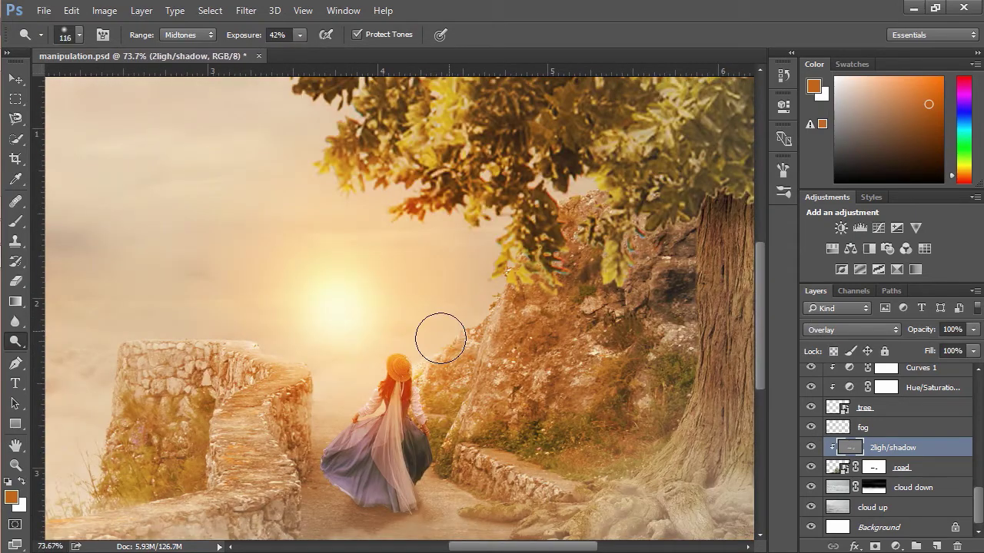
{"action": "scroll", "coordinate": [465, 289], "scroll_direction": "down", "scroll_amount": 2}
{"action": "key", "text": "bracketright"}
{"action": "key", "text": "bracketright"}
{"action": "key", "text": "bracketright"}
{"action": "key", "text": "bracketright"}
{"action": "key", "text": "bracketright"}
{"action": "scroll", "coordinate": [235, 373], "scroll_direction": "down", "scroll_amount": 1}
Burn the shaded rocks beside the tree trunk at 32% exposure and reduce the 2ligh/shadow layer's opacity.
{"action": "left_click", "coordinate": [188, 35]}
{"action": "left_click", "coordinate": [181, 67]}
{"action": "right_click", "coordinate": [15, 341]}
{"action": "left_click", "coordinate": [61, 343]}
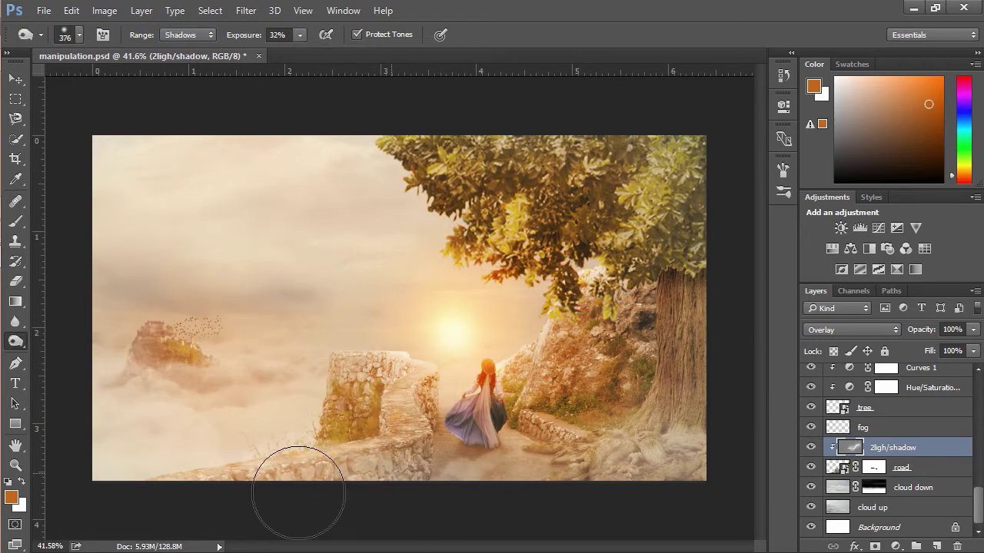
{"action": "left_click_drag", "start_coordinate": [619, 323], "coordinate": [626, 384]}
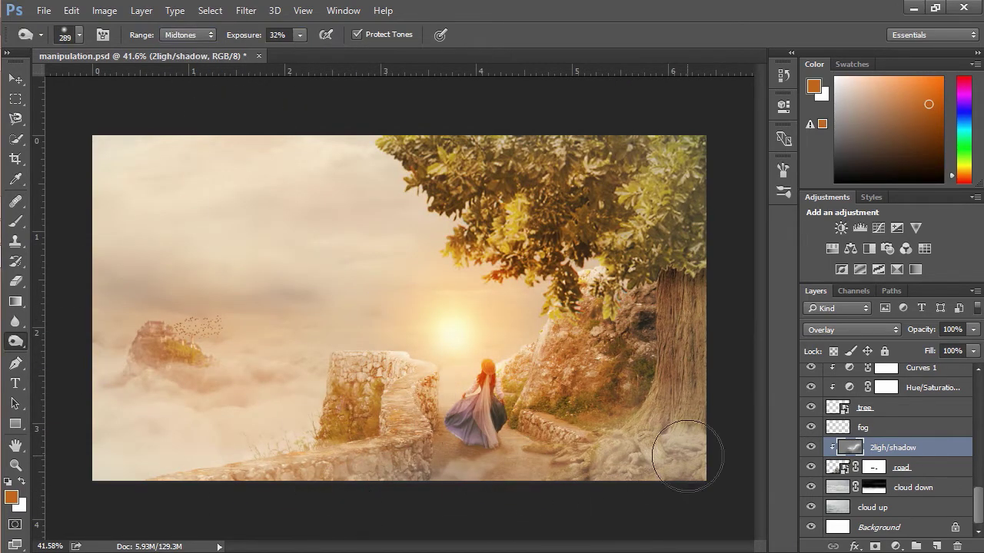
{"action": "mouse_move", "coordinate": [973, 329]}
{"action": "left_mouse_down"}
{"action": "mouse_move", "coordinate": [952, 342]}
{"action": "mouse_move", "coordinate": [924, 437]}
{"action": "left_mouse_up"}
Add a new layer above the lower tree layer and fill it with gray.
{"action": "left_click", "coordinate": [922, 430]}
{"action": "left_click", "coordinate": [907, 412]}
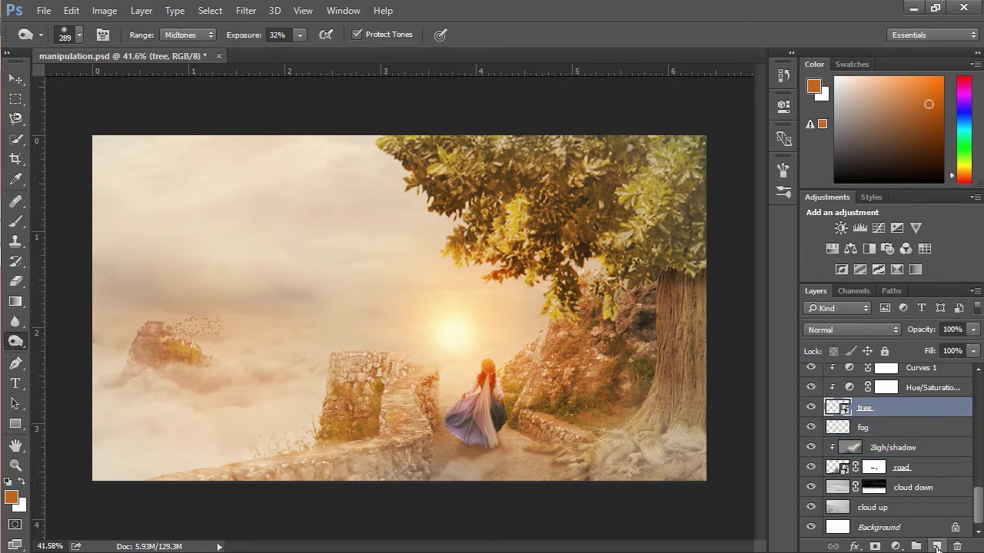
{"action": "left_click", "coordinate": [936, 546]}
{"action": "key", "text": "shift+F5"}
{"action": "left_click", "coordinate": [597, 221]}
Name the gray layer above the tree 2lligh/shadow and set its blend mode to Overlay.
{"action": "key", "text": "o"}
{"action": "double_click", "coordinate": [885, 388]}
{"action": "type", "text": "2ligh/shadow"}
{"action": "key", "text": "Return"}
{"action": "left_click", "coordinate": [851, 329]}
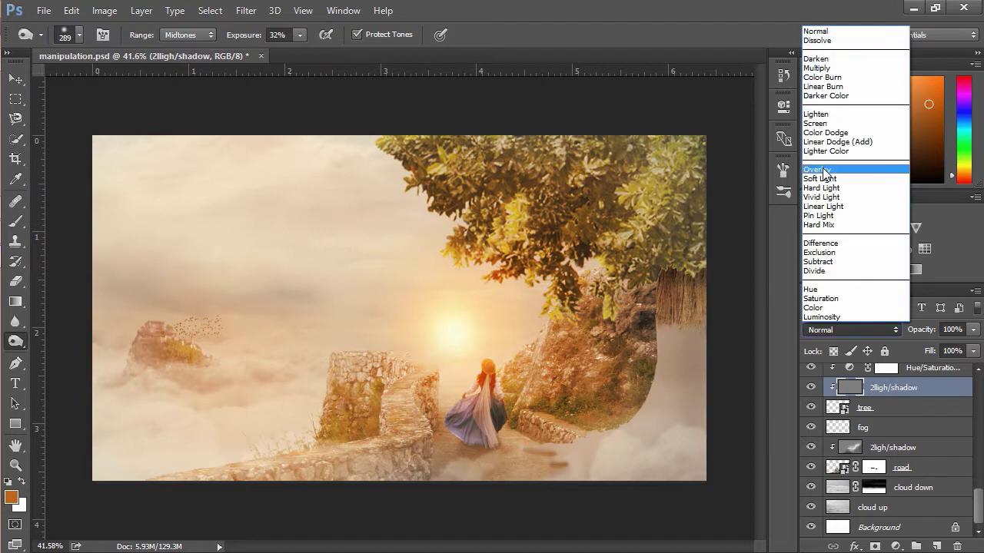
{"action": "left_click", "coordinate": [838, 171]}
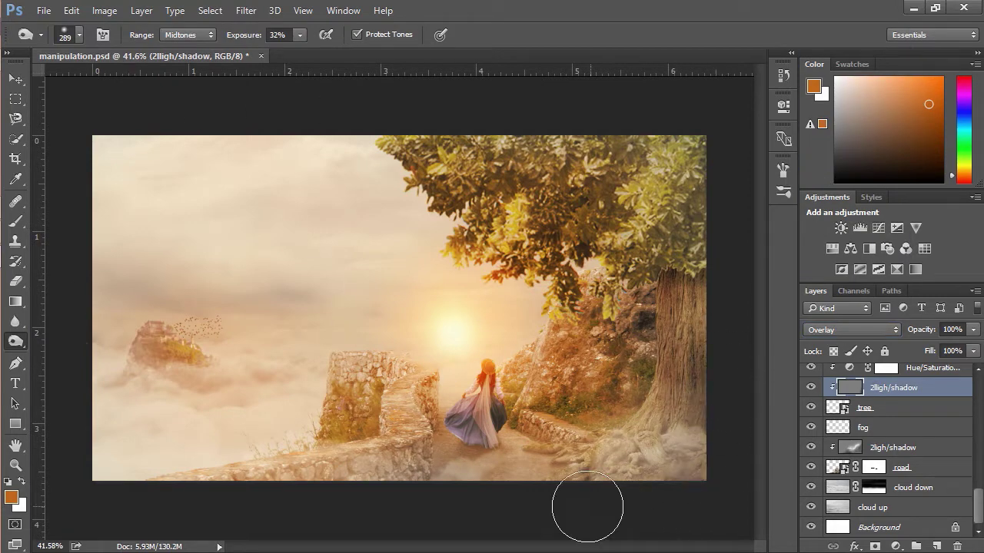
Duplicate the tree's 2lligh/shadow layer and move the copy above the Curves 1 adjustment.
{"action": "scroll", "coordinate": [722, 442], "scroll_direction": "up", "scroll_amount": 3}
{"action": "scroll", "coordinate": [926, 396], "scroll_direction": "up", "scroll_amount": 2}
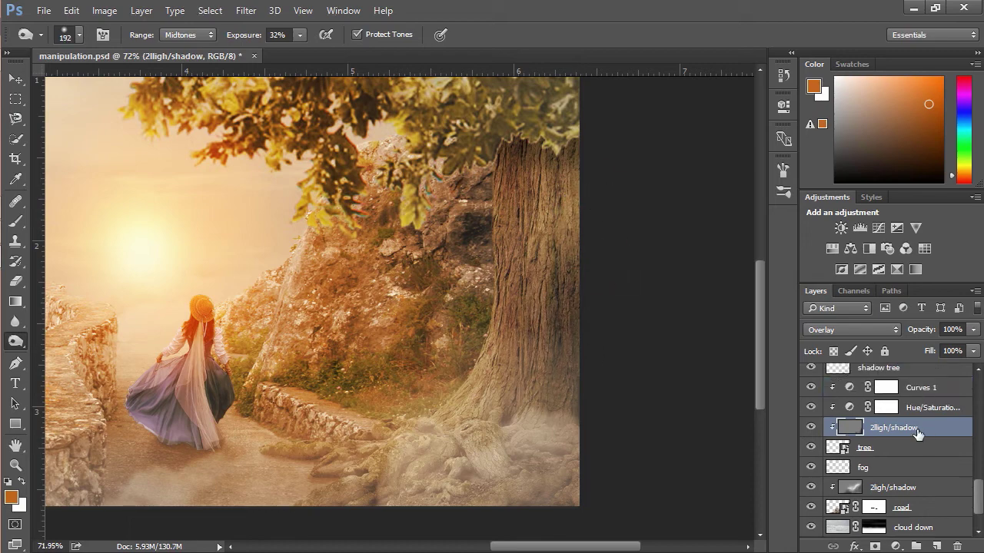
{"action": "key", "text": "ctrl+j"}
{"action": "left_click_drag", "start_coordinate": [911, 438], "coordinate": [907, 382]}
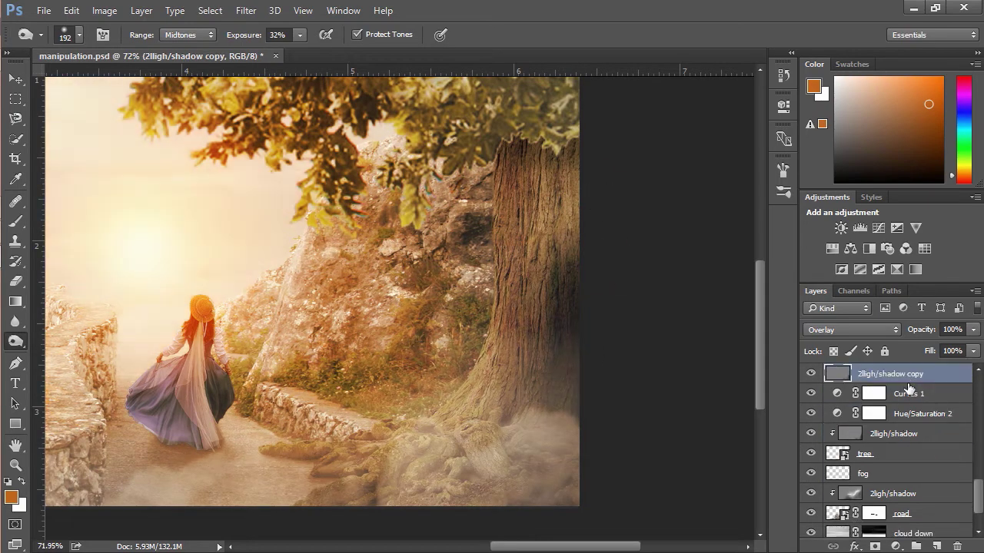
Clip Curves 1 and Hue/Saturation 2 back to the lower tree layer and place the 2lligh/shadow copy, clipped, above the upper tree layer.
{"action": "scroll", "coordinate": [909, 390], "scroll_direction": "up", "scroll_amount": 2}
{"action": "double_click", "coordinate": [902, 394]}
{"action": "left_click", "coordinate": [895, 415]}
{"action": "left_click", "coordinate": [914, 435]}
{"action": "left_click", "coordinate": [929, 454]}
{"action": "key", "text": "ctrl+alt+g"}
{"action": "left_click", "coordinate": [889, 417]}
{"action": "left_click_drag", "start_coordinate": [889, 422], "coordinate": [891, 384]}
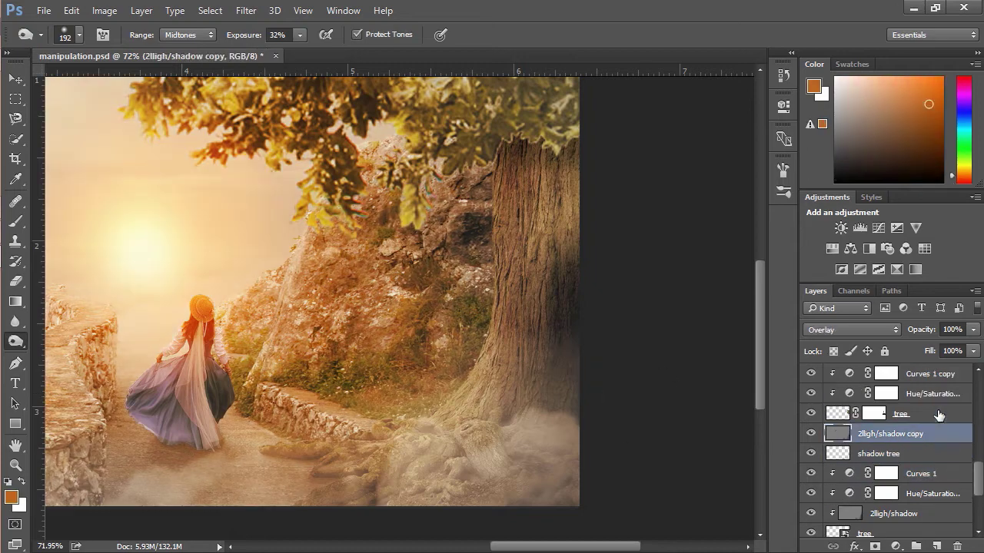
{"action": "scroll", "coordinate": [661, 286], "scroll_direction": "down", "scroll_amount": 3}
Dodge the tree trunk on the 2lligh/shadow copy layer in the midtones at 21% exposure with a large soft brush.
{"action": "left_click_drag", "start_coordinate": [15, 341], "coordinate": [69, 339]}
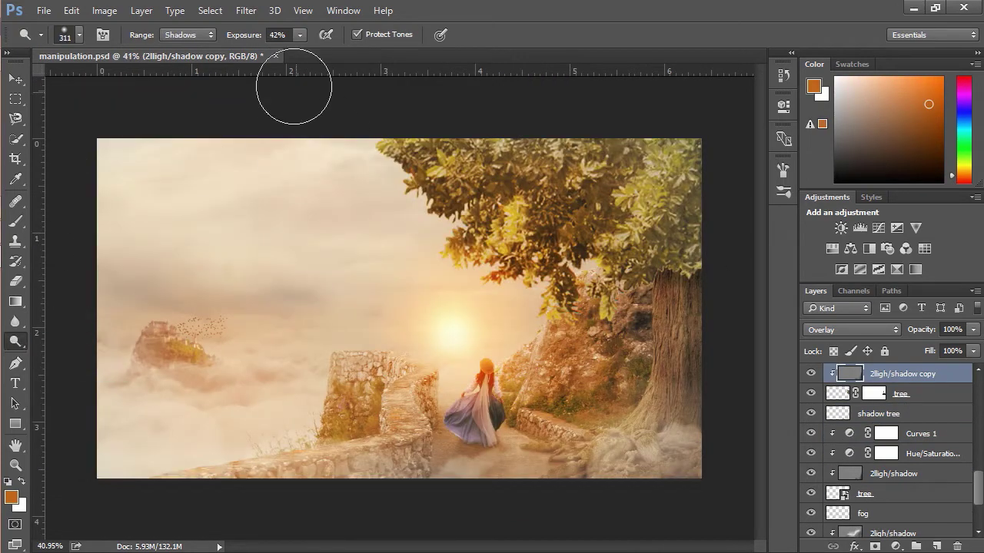
{"action": "left_click", "coordinate": [189, 35]}
{"action": "left_click", "coordinate": [189, 67]}
{"action": "left_click", "coordinate": [188, 34]}
{"action": "left_click", "coordinate": [188, 50]}
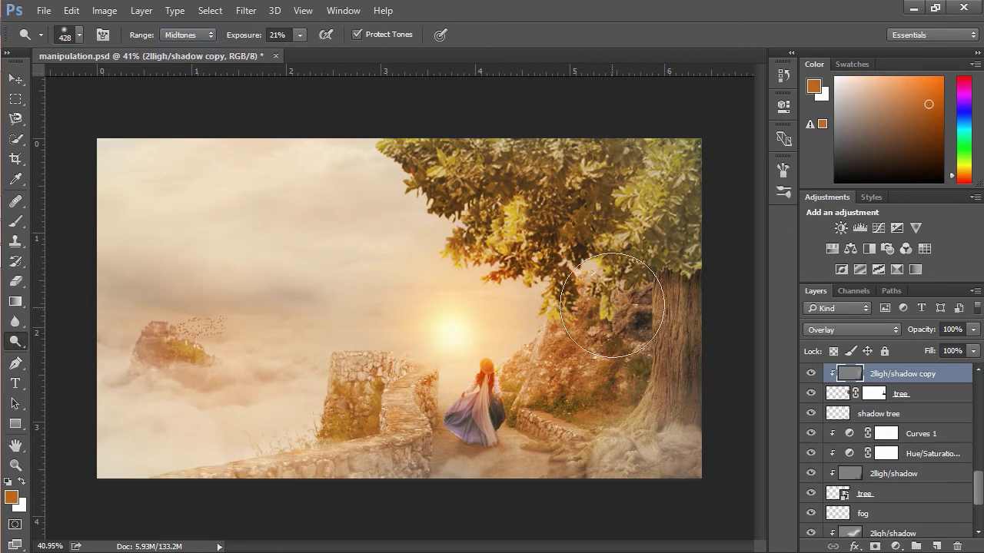
Dodge the trunk's sunlit side on the lower tree's 2lligh/shadow layer in the midtones at 39% exposure.
{"action": "left_click", "coordinate": [893, 473]}
{"action": "scroll", "coordinate": [565, 406], "scroll_direction": "up", "scroll_amount": 5}
{"action": "scroll", "coordinate": [538, 231], "scroll_direction": "up", "scroll_amount": 3}
{"action": "key", "text": "3"}
{"action": "key", "text": "9"}
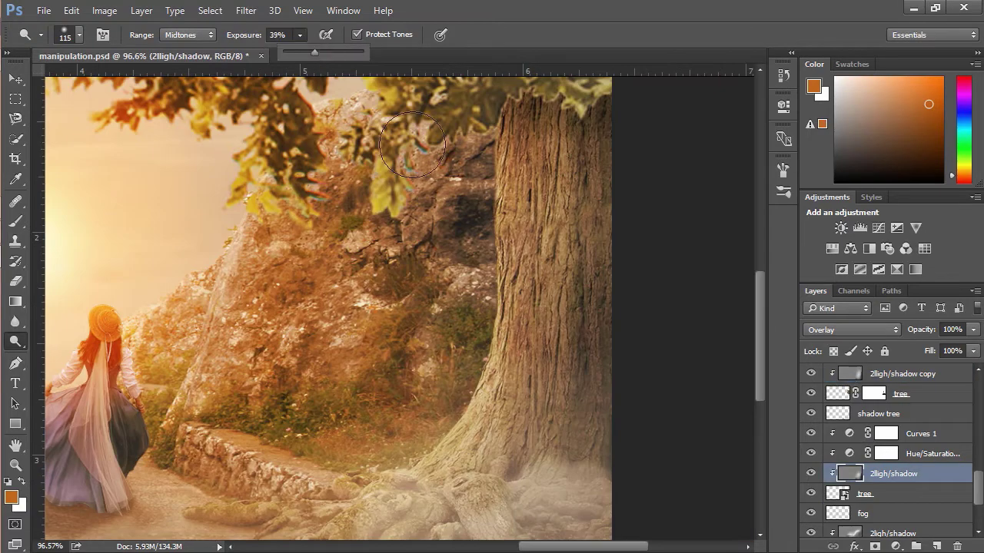
Switch to the 2lligh/shadow copy layer and dodge the base of the trunk with a smaller 49 px brush.
{"action": "key", "text": "alt+bracketright"}
{"action": "key", "text": "alt+bracketright"}
{"action": "key", "text": "alt+bracketright"}
{"action": "key", "text": "alt+bracketright"}
{"action": "key", "text": "alt+bracketright"}
{"action": "scroll", "coordinate": [428, 281], "scroll_direction": "down", "scroll_amount": 5}
{"action": "scroll", "coordinate": [471, 342], "scroll_direction": "up", "scroll_amount": 2}
{"action": "key", "text": "bracketleft"}
{"action": "key", "text": "bracketleft"}
{"action": "key", "text": "bracketleft"}
{"action": "key", "text": "bracketleft"}
{"action": "key", "text": "bracketleft"}
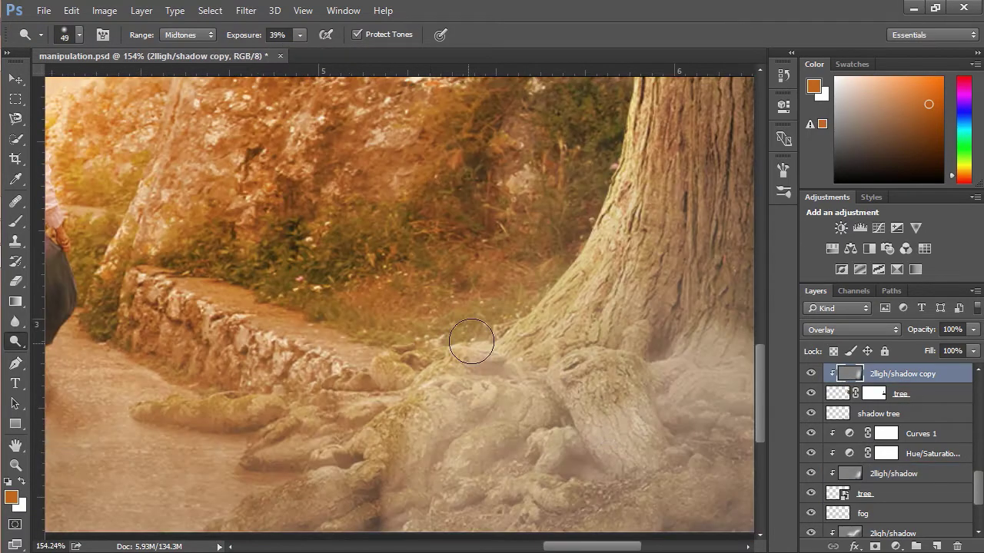
Return to the lower 2lligh/shadow layer and dodge highlights along the tree roots with a 22 px brush.
{"action": "key", "text": "alt+bracketleft"}
{"action": "key", "text": "alt+bracketleft"}
{"action": "key", "text": "alt+bracketleft"}
{"action": "key", "text": "alt+bracketleft"}
{"action": "key", "text": "alt+bracketleft"}
{"action": "scroll", "coordinate": [398, 415], "scroll_direction": "down", "scroll_amount": 5}
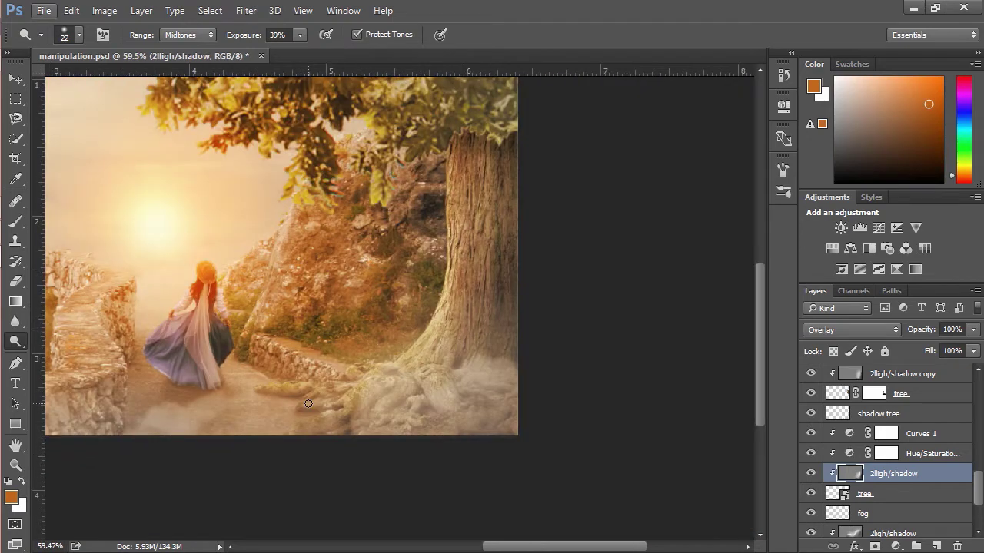
Select both tree light/shadow layers and set their opacity to 68%.
{"action": "left_click", "coordinate": [906, 374], "text": "ctrl"}
{"action": "left_click_drag", "start_coordinate": [973, 329], "coordinate": [968, 355]}
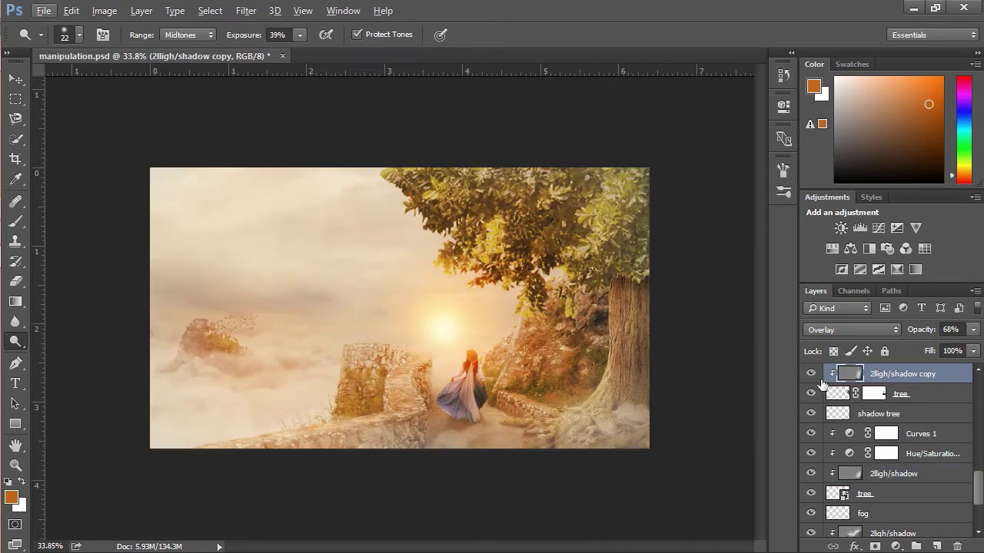
{"action": "key", "text": "ctrl+z"}
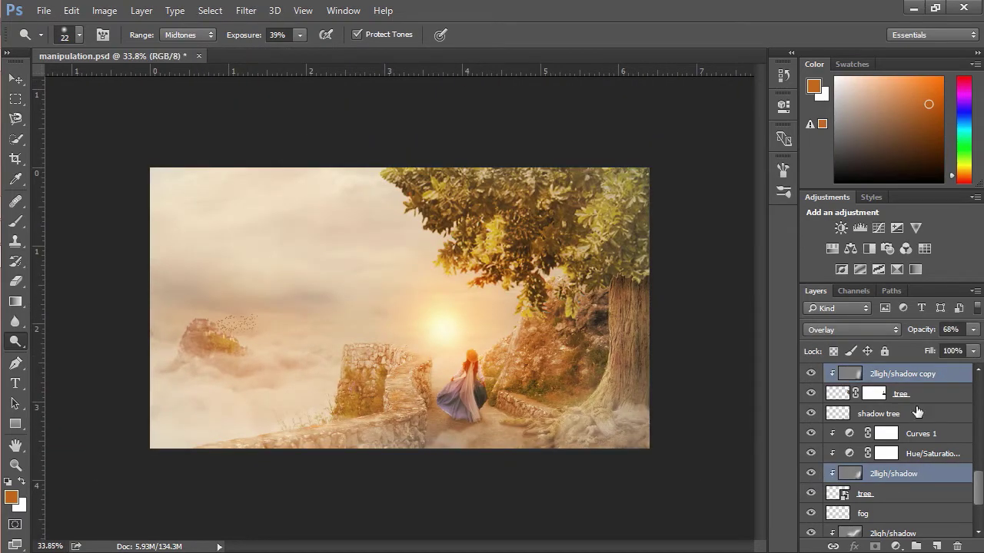
{"action": "key", "text": "ctrl+z"}
Add a new layer clipped to the leaf layer, fill it with gray and set it to Overlay.
{"action": "scroll", "coordinate": [868, 430], "scroll_direction": "up", "scroll_amount": 3}
{"action": "double_click", "coordinate": [873, 413]}
{"action": "left_click", "coordinate": [936, 547]}
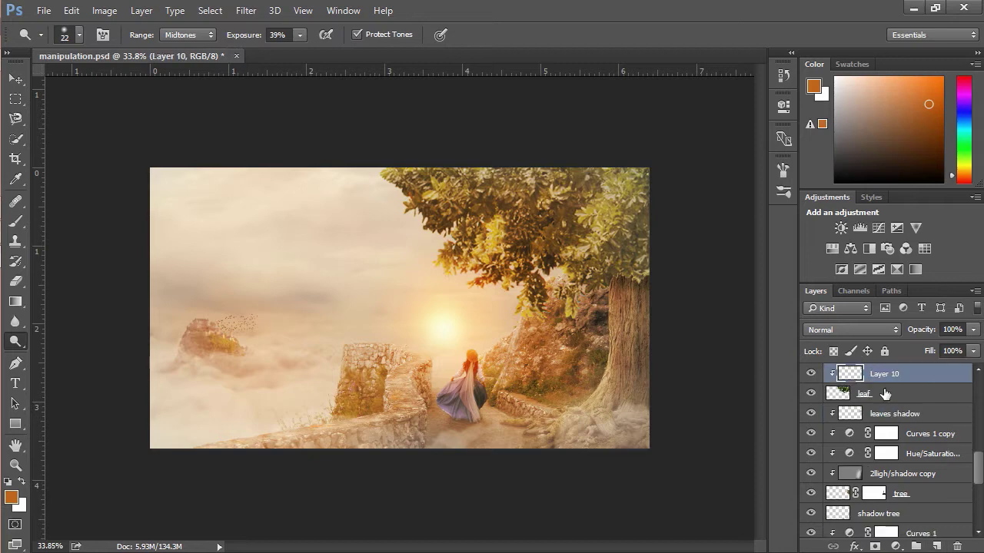
{"action": "key", "text": "ctrl+alt+g"}
{"action": "key", "text": "alt+BackSpace"}
{"action": "left_click", "coordinate": [851, 329]}
{"action": "left_click", "coordinate": [817, 170]}
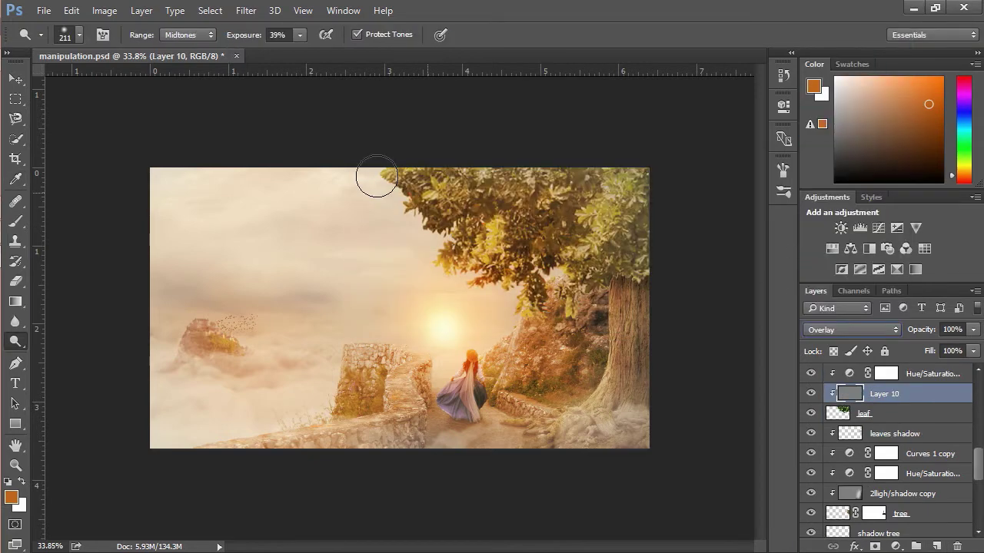
Dodge the sun-facing foliage in the midtones at 60% exposure with a 146 px brush.
{"action": "left_click_drag", "start_coordinate": [300, 35], "coordinate": [301, 40]}
{"action": "key", "text": "bracketleft"}
{"action": "key", "text": "bracketleft"}
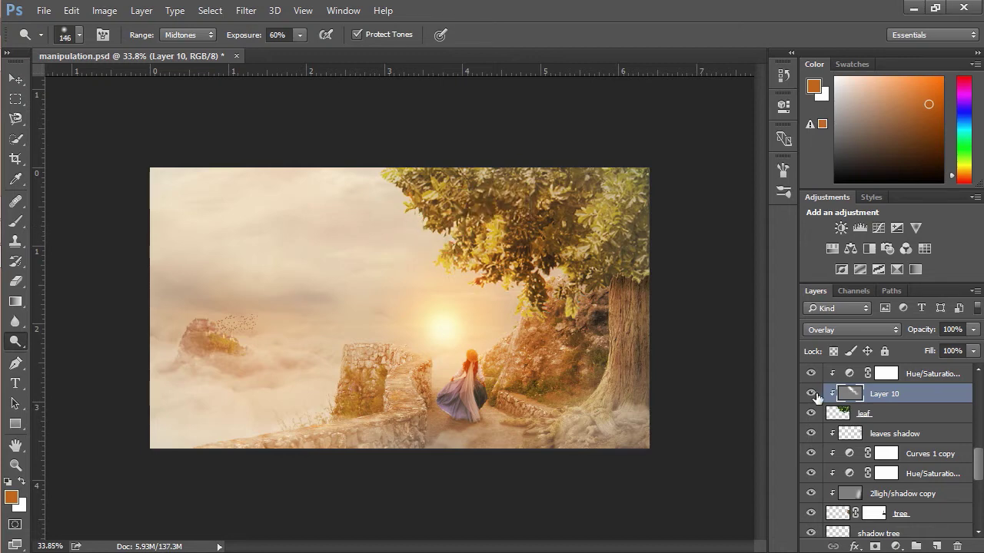
Burn the foliage farthest from the sun in the midtones at 32% exposure with a 659 px brush.
{"action": "left_click", "coordinate": [186, 34]}
{"action": "right_click", "coordinate": [15, 341]}
{"action": "left_click", "coordinate": [77, 349]}
Add a new layer clipped to the kingdom layer and fill it with gray.
{"action": "scroll", "coordinate": [884, 430], "scroll_direction": "up", "scroll_amount": 3}
{"action": "left_click", "coordinate": [907, 373]}
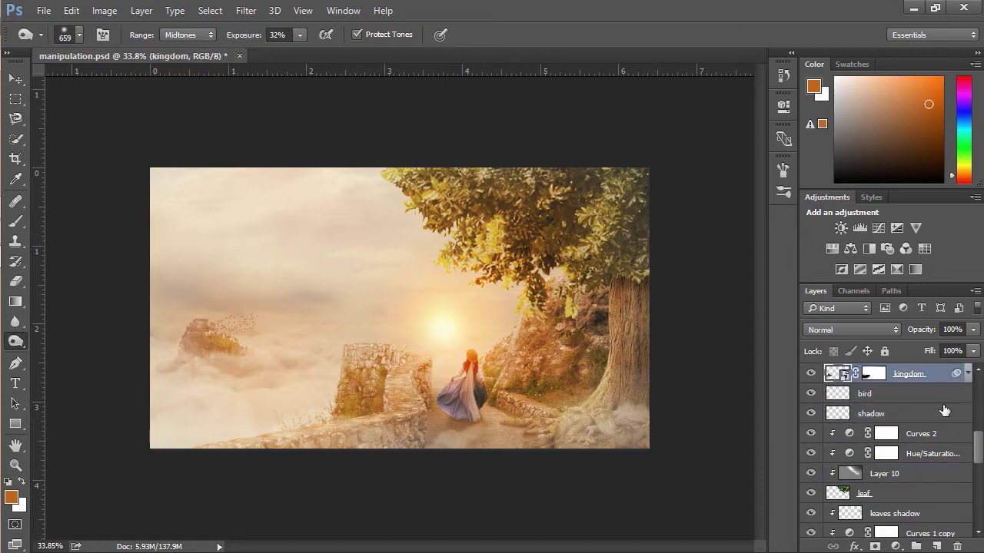
{"action": "key", "text": "ctrl+shift+alt+n"}
{"action": "key", "text": "shift+F5"}
{"action": "key", "text": "Return"}
Set the kingdom's gray layer to Overlay and name it sd/2l.
{"action": "left_click", "coordinate": [851, 329]}
{"action": "left_click", "coordinate": [845, 164]}
{"action": "double_click", "coordinate": [884, 374]}
{"action": "type", "text": "sh"}
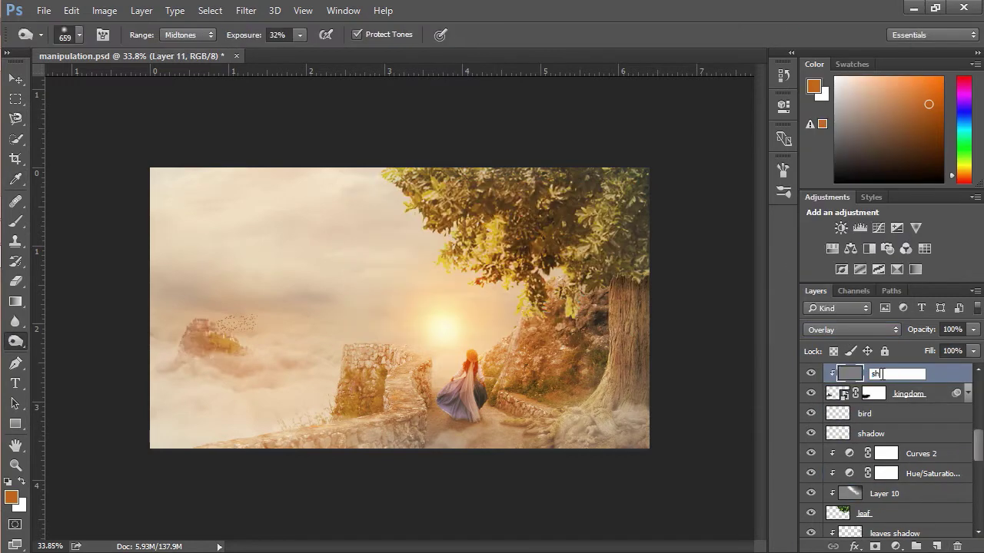
Burn the shaded parts of the castle rock in the midtones at 32% exposure on the sd/2l layer.
{"action": "left_click_drag", "start_coordinate": [253, 351], "coordinate": [192, 351]}
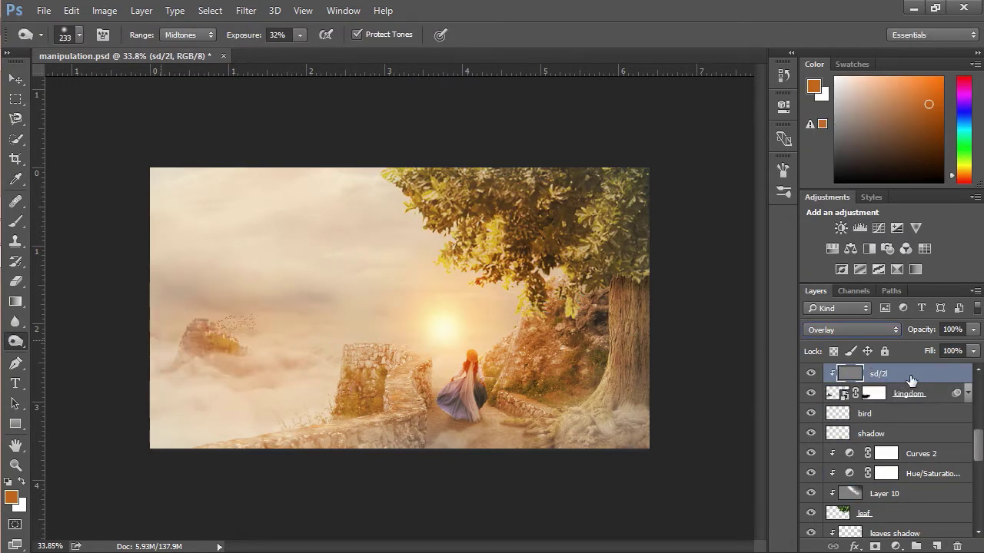
{"action": "scroll", "coordinate": [197, 343], "scroll_direction": "up", "scroll_amount": 5}
{"action": "left_click_drag", "start_coordinate": [208, 352], "coordinate": [290, 408]}
{"action": "scroll", "coordinate": [384, 472], "scroll_direction": "down", "scroll_amount": 4}
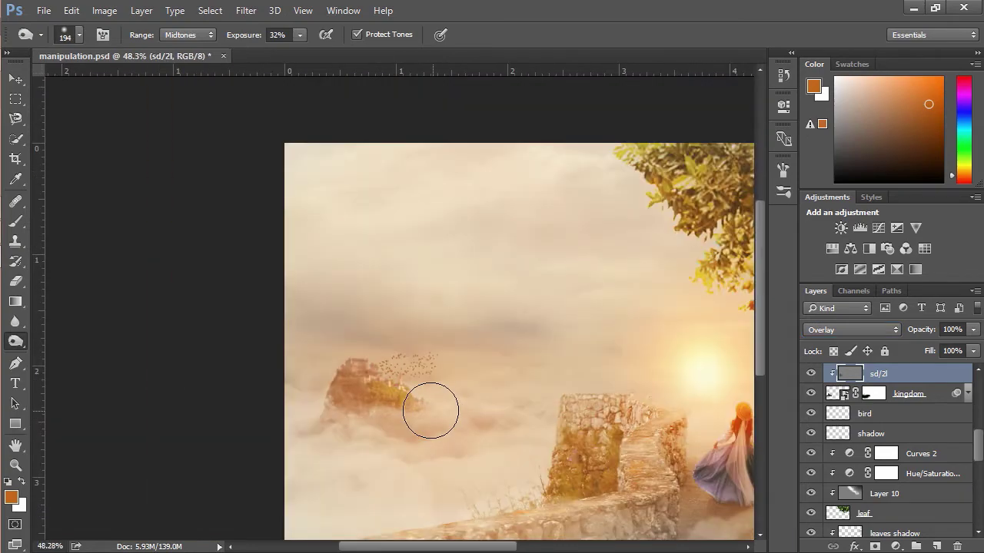
{"action": "scroll", "coordinate": [428, 406], "scroll_direction": "up", "scroll_amount": 6}
{"action": "mouse_move", "coordinate": [395, 285]}
{"action": "left_mouse_down"}
{"action": "mouse_move", "coordinate": [381, 270]}
{"action": "mouse_move", "coordinate": [276, 280]}
{"action": "left_mouse_up"}
{"action": "scroll", "coordinate": [290, 292], "scroll_direction": "down", "scroll_amount": 3}
{"action": "scroll", "coordinate": [463, 399], "scroll_direction": "down", "scroll_amount": 2}
{"action": "left_click_drag", "start_coordinate": [430, 333], "coordinate": [499, 311]}
{"action": "scroll", "coordinate": [223, 329], "scroll_direction": "down", "scroll_amount": 4}
Dodge the castle's sun-facing side in the midtones at 60% exposure and set the sd/2l layer's opacity to 80%.
{"action": "left_click_drag", "start_coordinate": [223, 328], "coordinate": [253, 329]}
{"action": "left_click", "coordinate": [973, 329]}
{"action": "left_click_drag", "start_coordinate": [947, 349], "coordinate": [958, 357]}
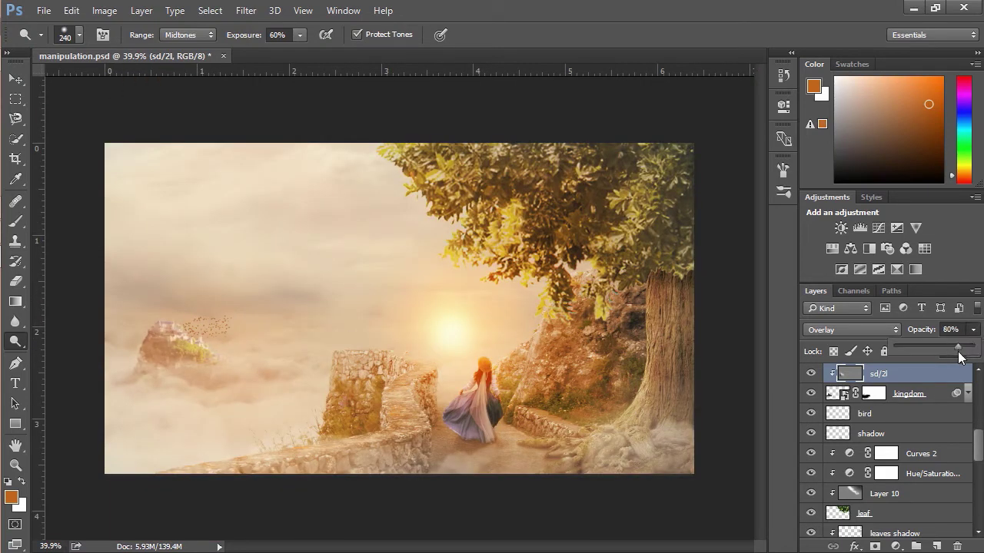
Add a Curves adjustment layer above Color Balance 1 and slightly adjust its RGB curve in the dark and mid tones.
{"action": "scroll", "coordinate": [943, 378], "scroll_direction": "up", "scroll_amount": 1}
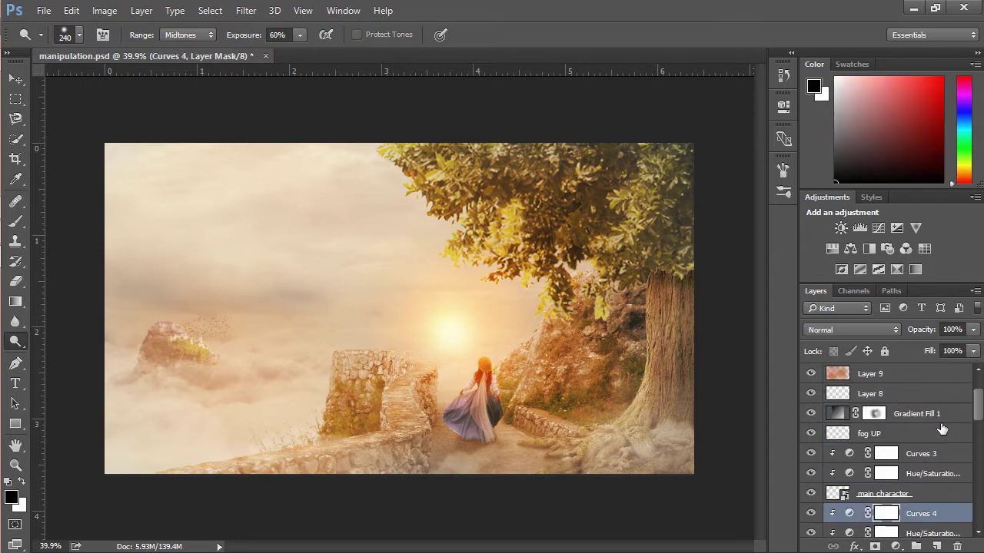
{"action": "scroll", "coordinate": [942, 415], "scroll_direction": "up", "scroll_amount": 3}
{"action": "left_click", "coordinate": [873, 394]}
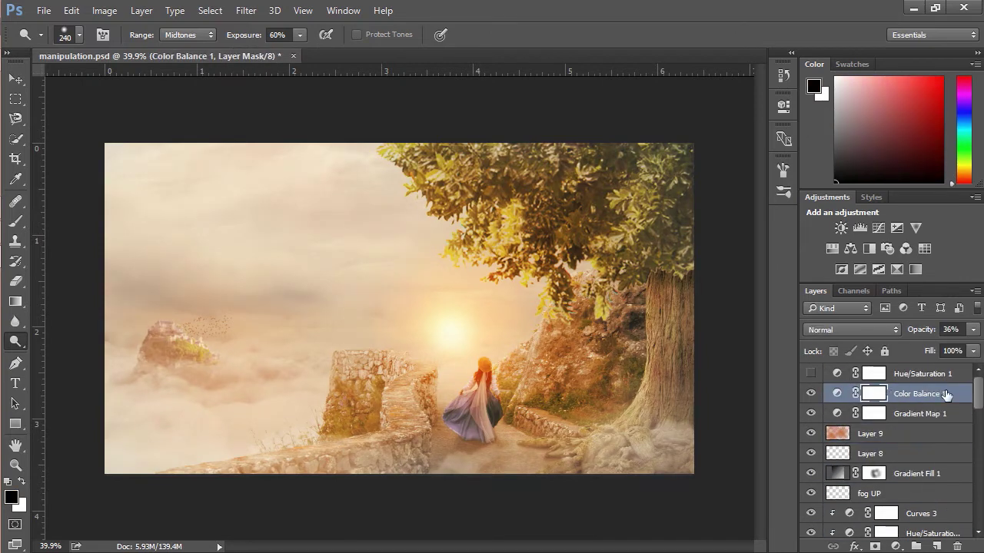
{"action": "left_click", "coordinate": [896, 546]}
{"action": "left_click", "coordinate": [861, 298]}
{"action": "left_click_drag", "start_coordinate": [599, 330], "coordinate": [590, 331]}
{"action": "left_click", "coordinate": [641, 286]}
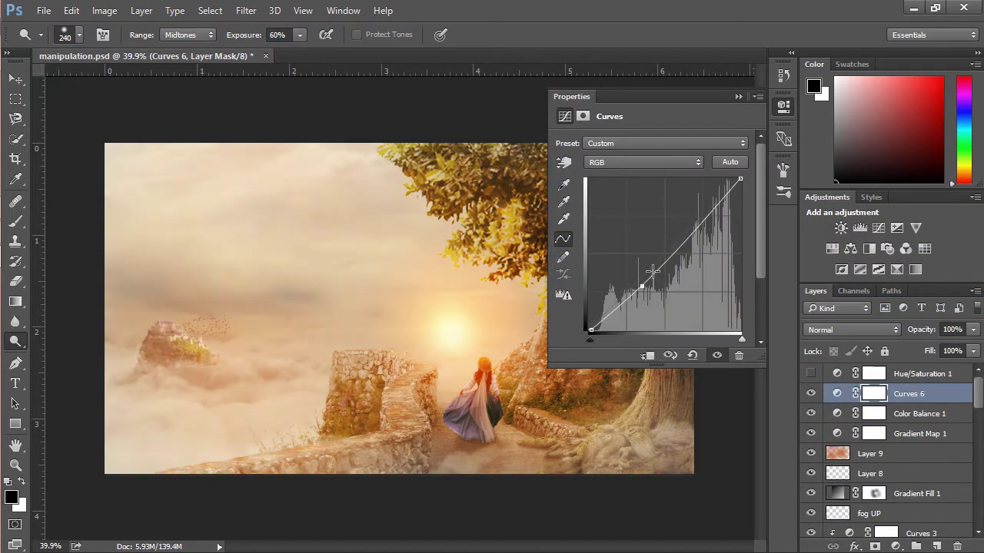
Push Color Balance 1's midtones further toward green, and refine its shadows and highlights.
{"action": "left_click", "coordinate": [828, 356]}
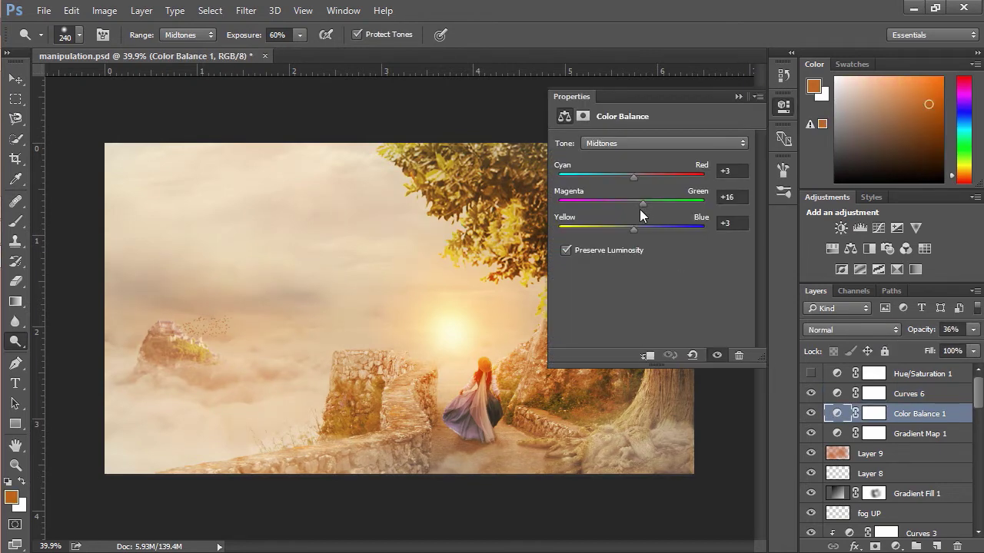
{"action": "left_click_drag", "start_coordinate": [644, 205], "coordinate": [670, 208]}
{"action": "left_click", "coordinate": [614, 143]}
{"action": "left_click", "coordinate": [615, 154]}
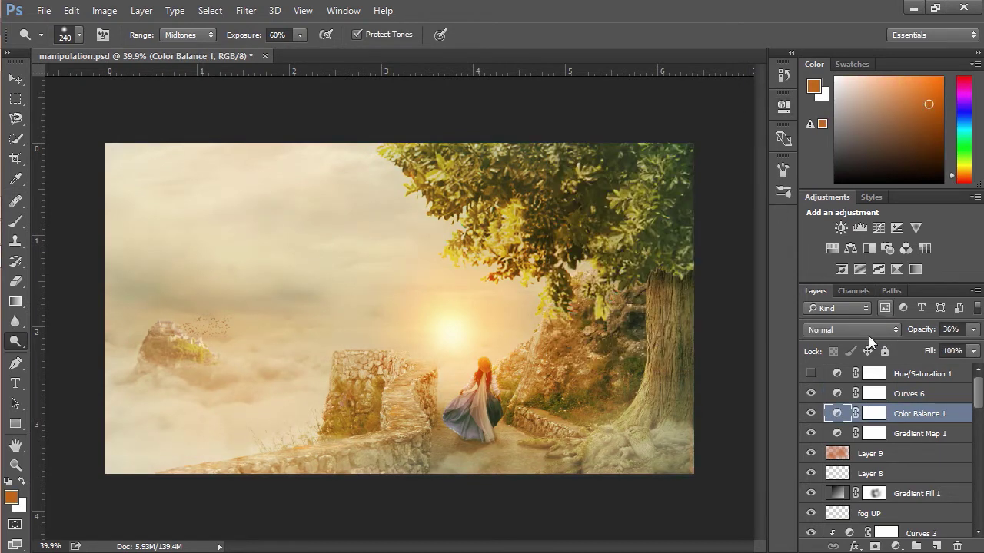
{"action": "left_click", "coordinate": [783, 106]}
{"action": "left_click", "coordinate": [615, 143]}
{"action": "left_click", "coordinate": [618, 174]}
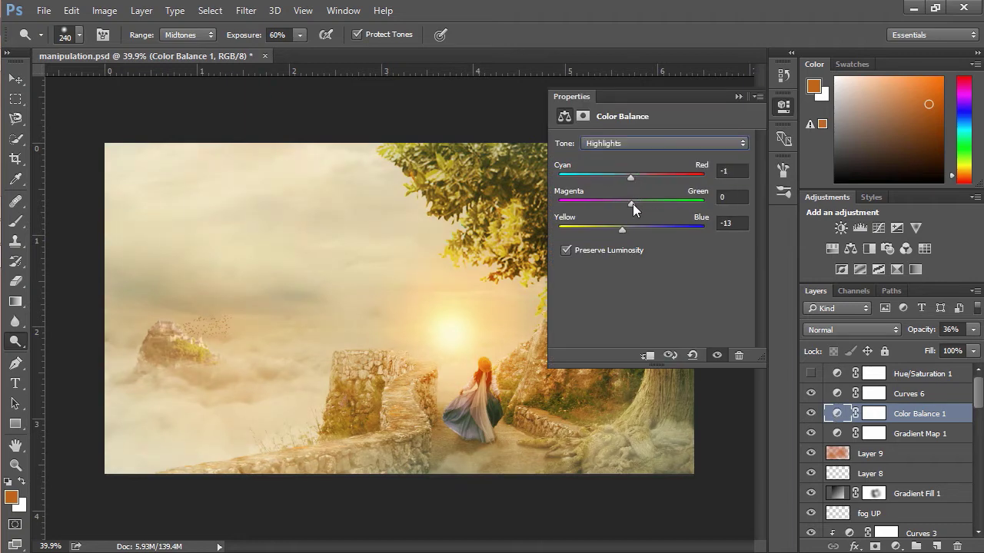
{"action": "left_click", "coordinate": [612, 143]}
{"action": "left_click", "coordinate": [615, 153]}
Delete the hidden Hue/Saturation 1 adjustment layer above Curves 6.
{"action": "left_click", "coordinate": [928, 363]}
{"action": "left_click", "coordinate": [922, 374]}
{"action": "scroll", "coordinate": [735, 405], "scroll_direction": "down", "scroll_amount": 2}
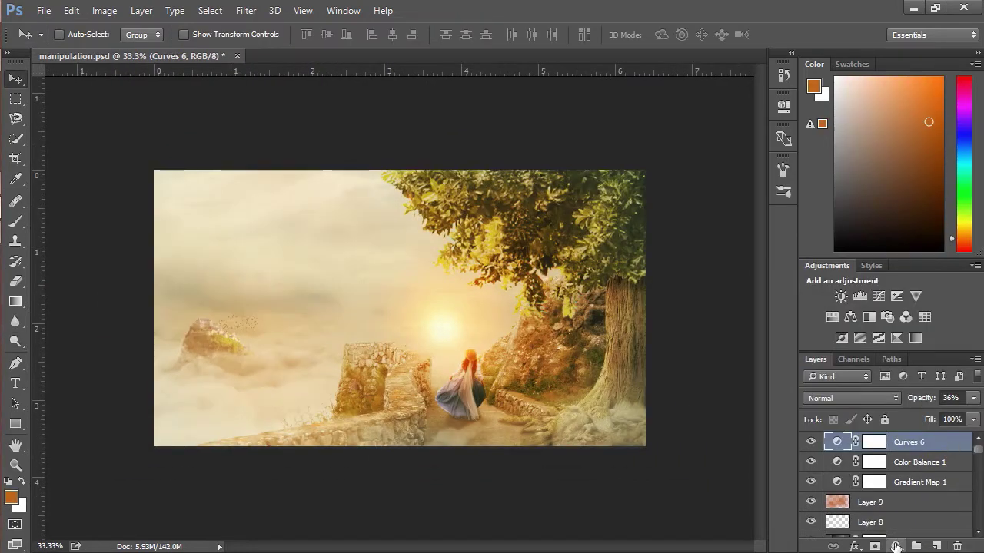
Add a Selective Color adjustment above Curves 6, set the Neutrals' cyan to -6%, and compare the image with and without it.
{"action": "left_click", "coordinate": [895, 546]}
{"action": "left_click", "coordinate": [922, 530]}
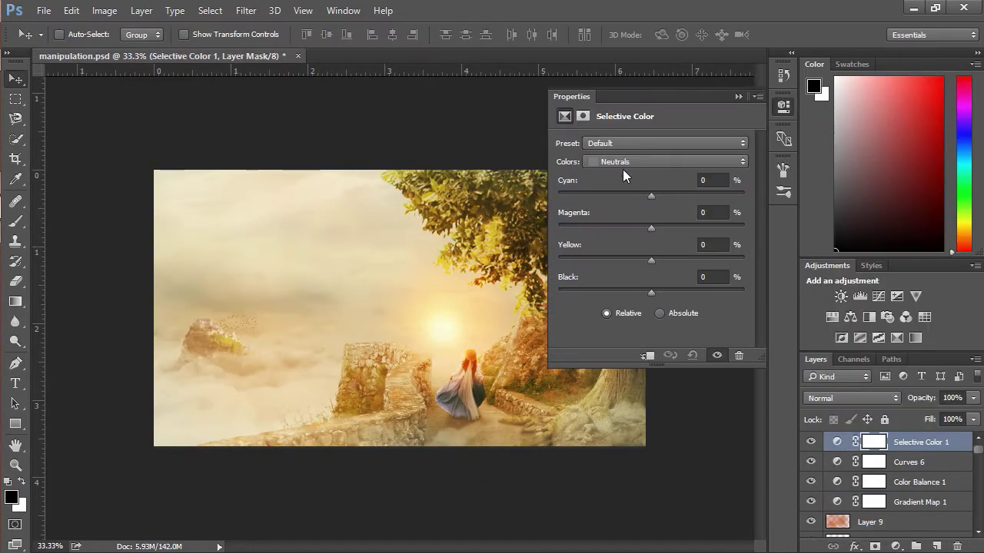
{"action": "left_click", "coordinate": [630, 163]}
{"action": "left_click", "coordinate": [651, 262]}
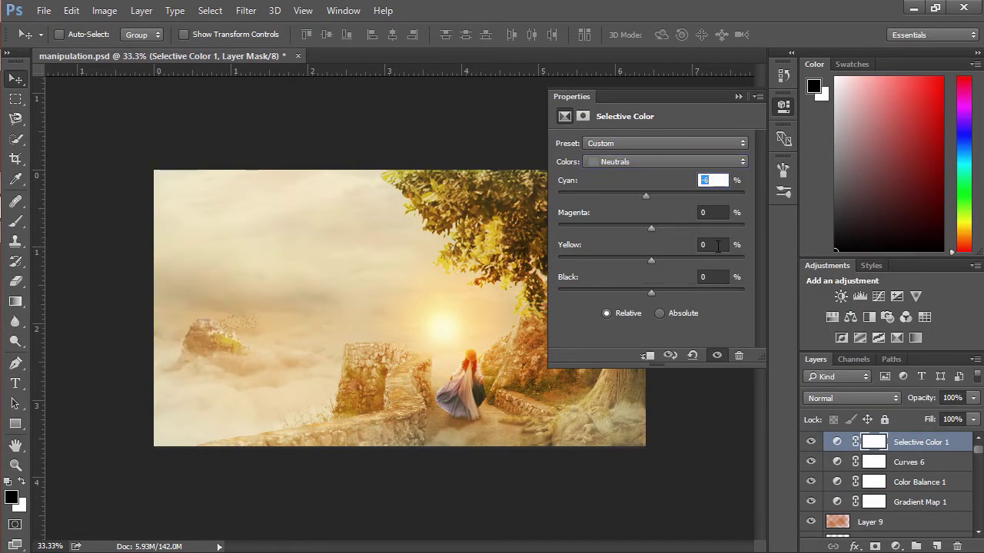
{"action": "left_click", "coordinate": [811, 447]}
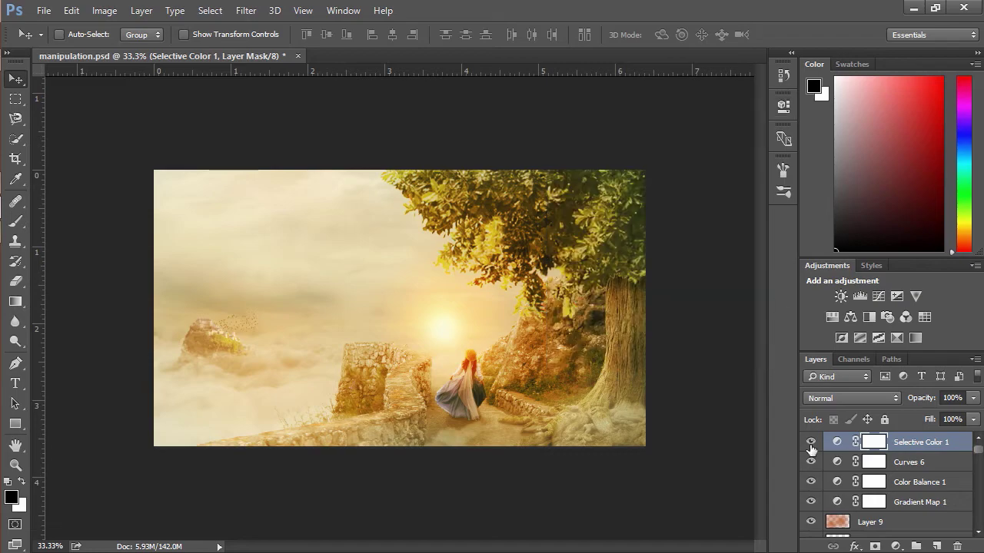
{"action": "left_click", "coordinate": [945, 444]}
Examine the sky, stone wall, foliage edges and tree trunk at 100% magnification.
{"action": "scroll", "coordinate": [390, 346], "scroll_direction": "up", "scroll_amount": 3}
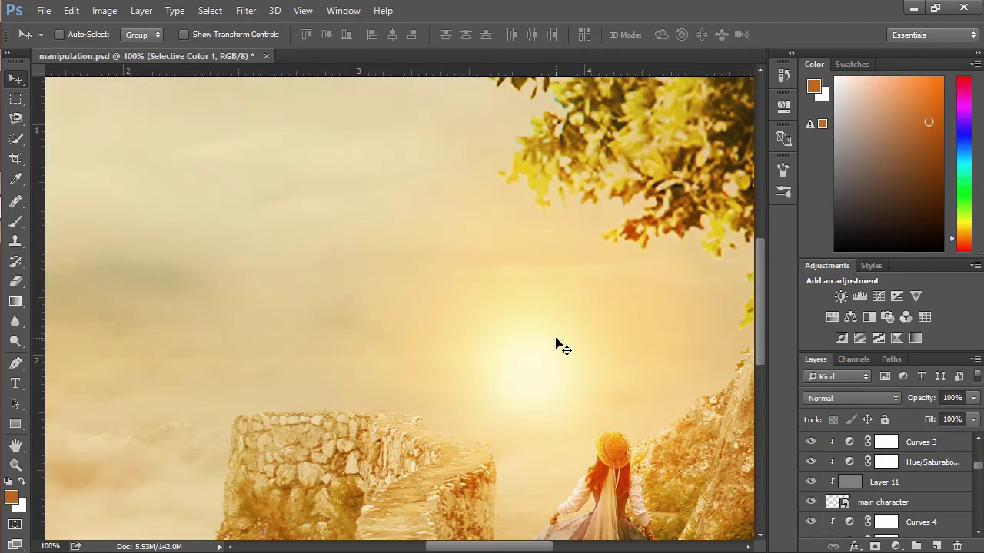
{"action": "scroll", "coordinate": [340, 309], "scroll_direction": "left", "scroll_amount": 5}
{"action": "scroll", "coordinate": [462, 336], "scroll_direction": "right", "scroll_amount": 8}
{"action": "scroll", "coordinate": [462, 336], "scroll_direction": "right", "scroll_amount": 5}
{"action": "scroll", "coordinate": [197, 285], "scroll_direction": "left", "scroll_amount": 10}
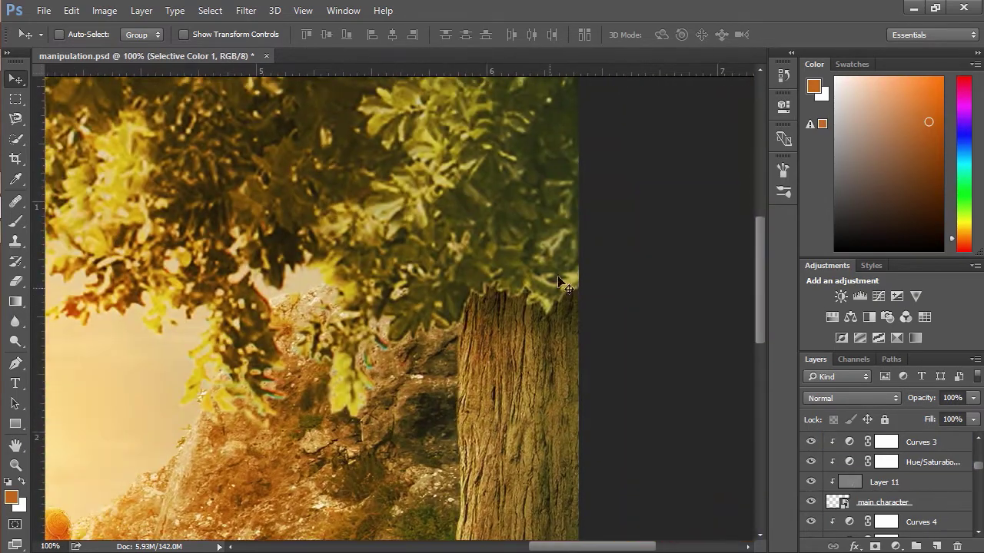
{"action": "scroll", "coordinate": [330, 304], "scroll_direction": "right", "scroll_amount": 3}
{"action": "key", "text": "ctrl+0"}
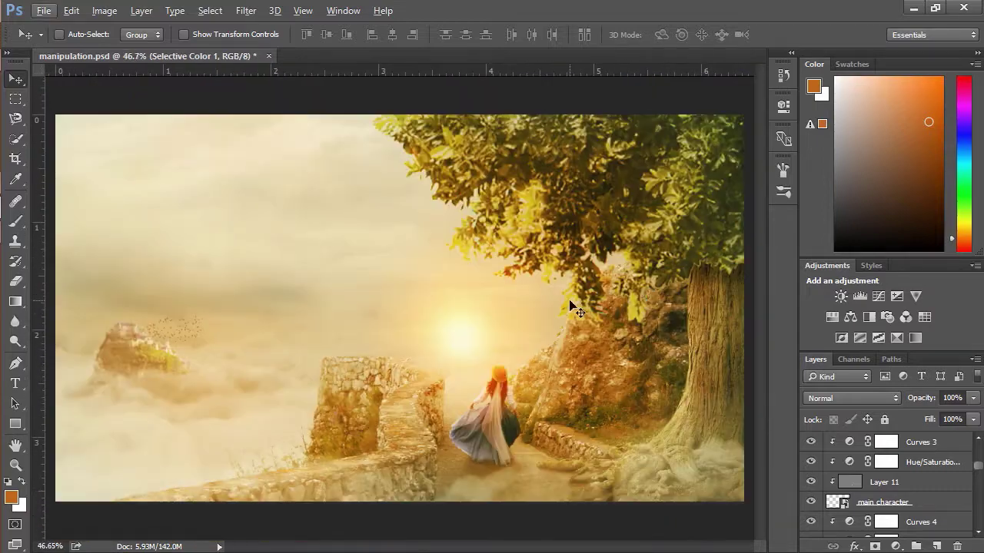
Hide the cloud down and road layers and convert the cloud up layer to a smart object.
{"action": "scroll", "coordinate": [922, 481], "scroll_direction": "down", "scroll_amount": 5}
{"action": "left_click", "coordinate": [879, 506]}
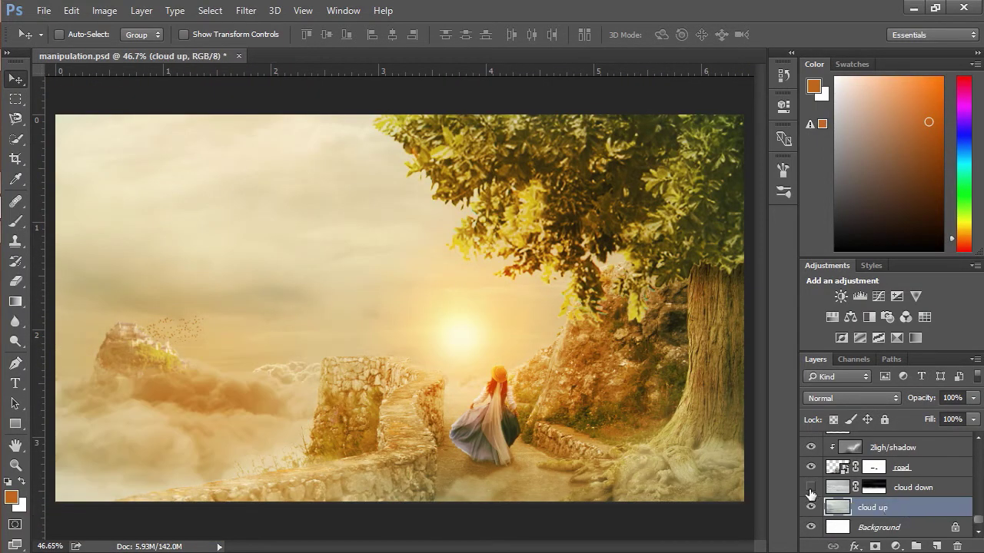
{"action": "left_click", "coordinate": [811, 467]}
{"action": "right_click", "coordinate": [876, 507]}
{"action": "left_click", "coordinate": [715, 164]}
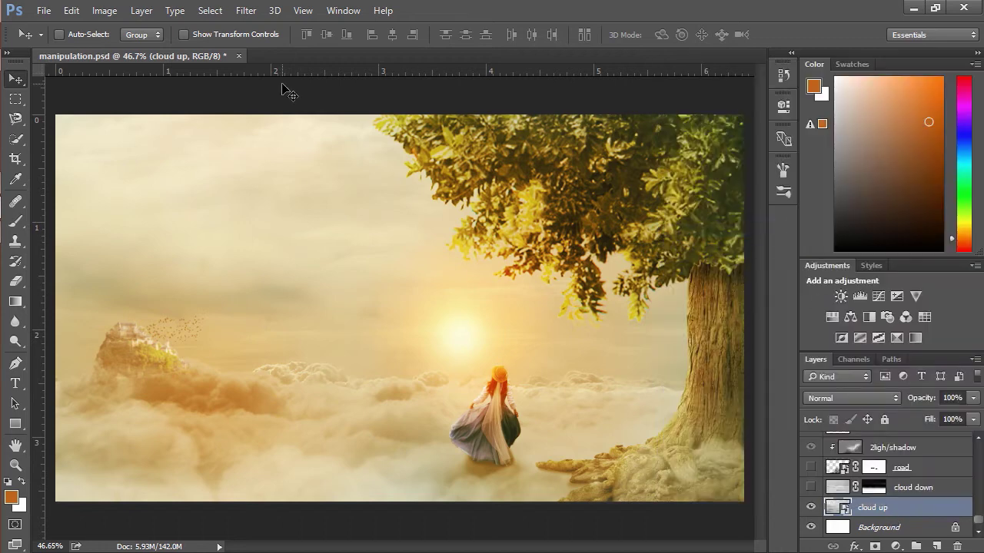
Apply a Gaussian Blur of about 5.9 pixels to the cloud up smart object and show the hidden layers again.
{"action": "left_click", "coordinate": [246, 10]}
{"action": "mouse_move", "coordinate": [262, 179]}
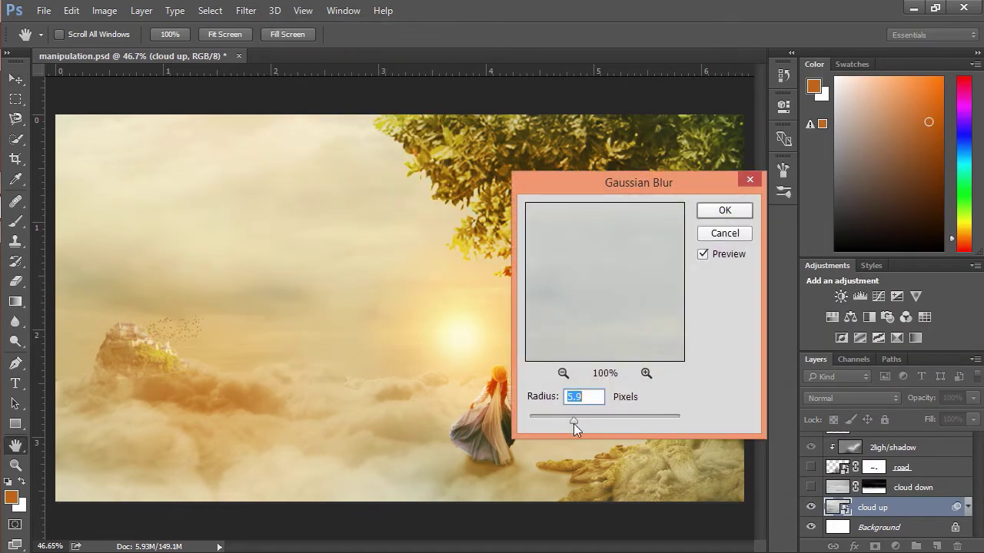
{"action": "left_click", "coordinate": [724, 211]}
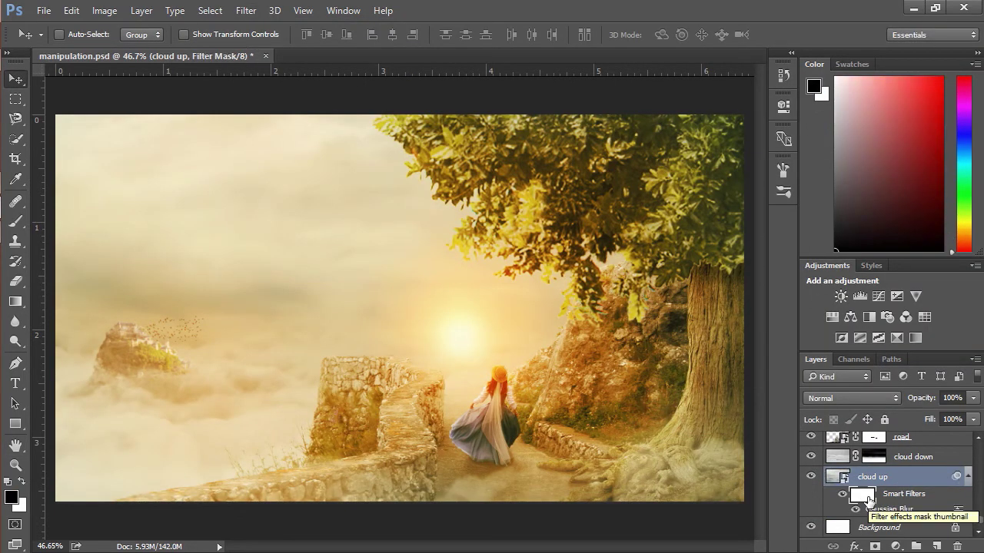
Paint black over the upper sky on cloud up's filter mask to keep the blur off that area.
{"action": "key", "text": "b"}
{"action": "left_click_drag", "start_coordinate": [320, 51], "coordinate": [393, 51]}
{"action": "scroll", "coordinate": [345, 284], "scroll_direction": "down", "scroll_amount": 2}
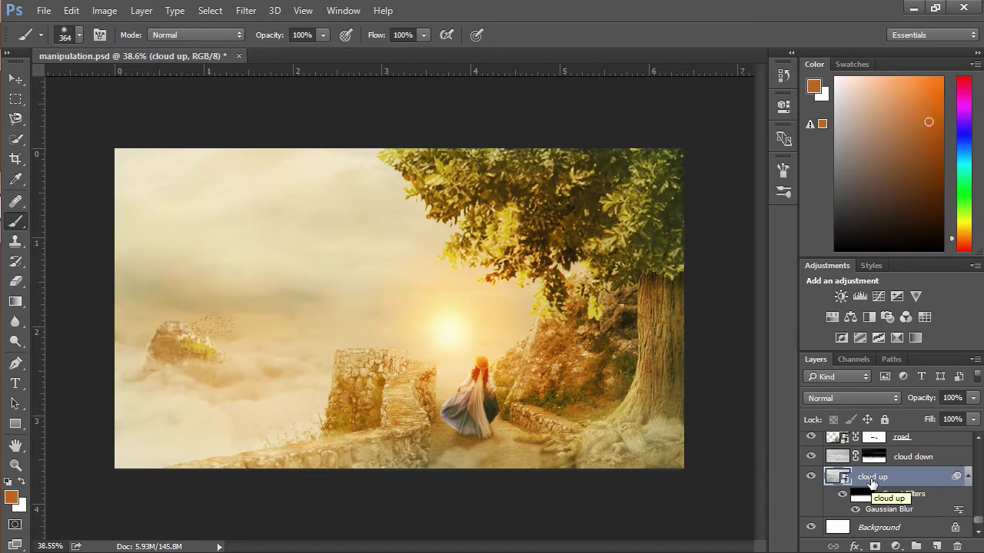
Load the leaf layer's outline as a selection and contract it slightly.
{"action": "scroll", "coordinate": [918, 477], "scroll_direction": "up", "scroll_amount": 4}
{"action": "scroll", "coordinate": [918, 477], "scroll_direction": "up", "scroll_amount": 2}
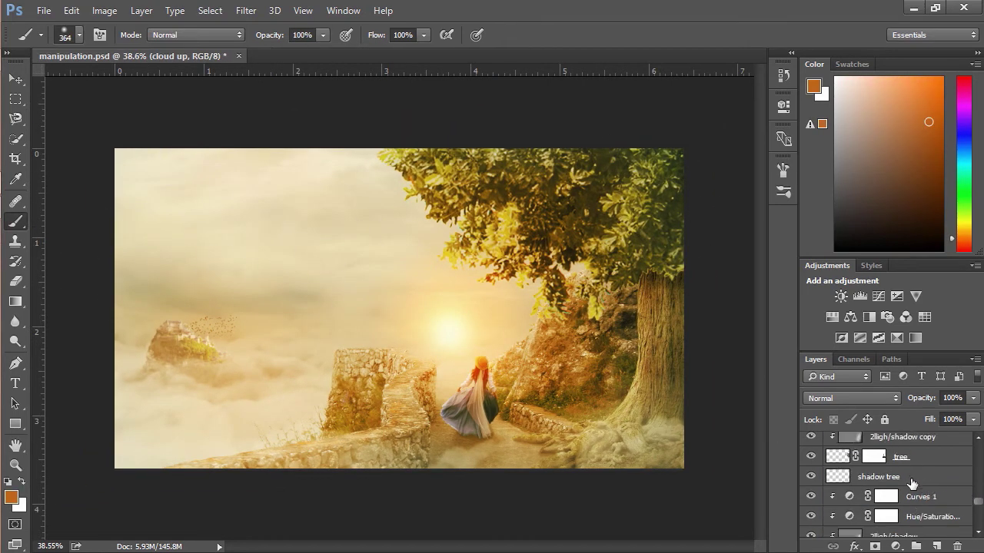
{"action": "scroll", "coordinate": [918, 473], "scroll_direction": "up", "scroll_amount": 5}
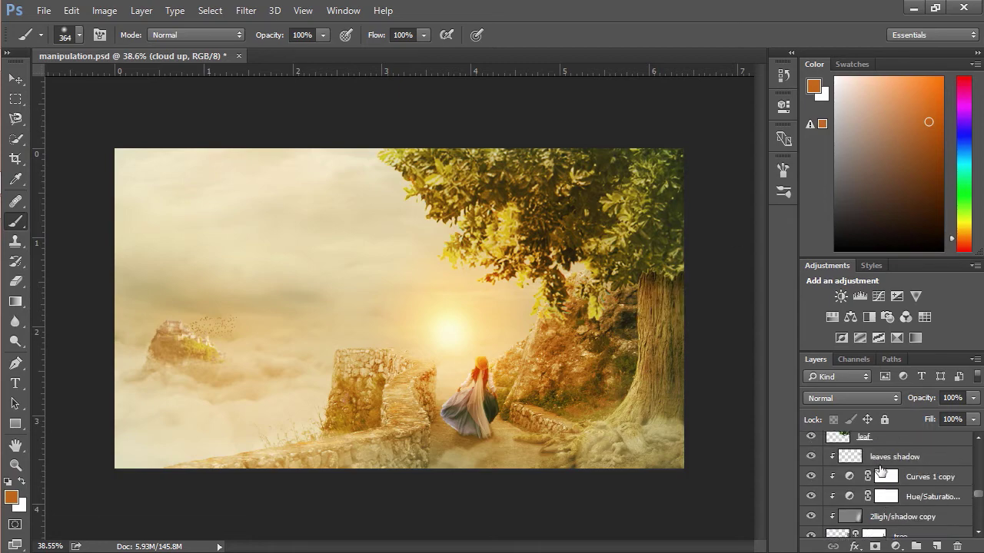
{"action": "left_click", "coordinate": [864, 458]}
{"action": "left_click", "coordinate": [838, 456], "text": "ctrl"}
{"action": "scroll", "coordinate": [725, 389], "scroll_direction": "up", "scroll_amount": 3}
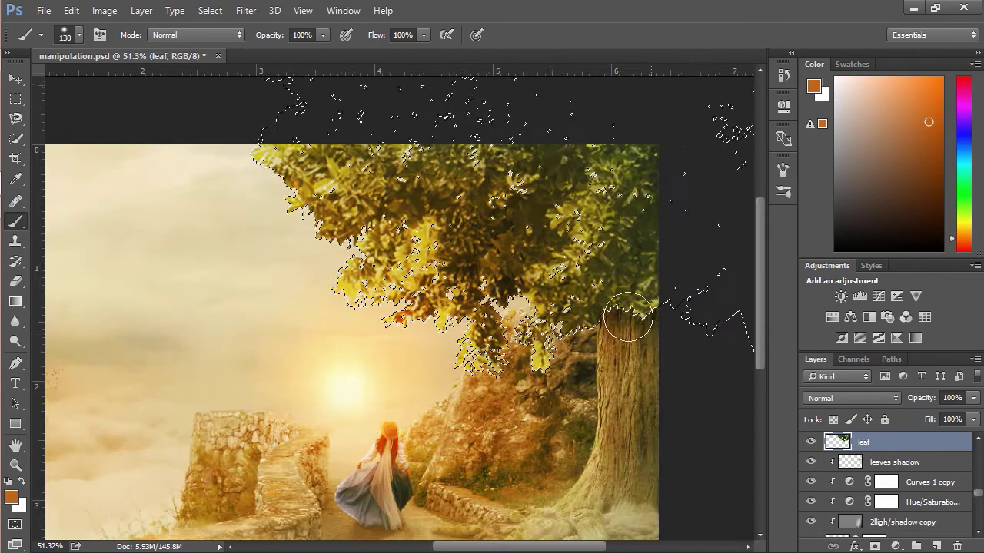
{"action": "left_click", "coordinate": [210, 10]}
{"action": "mouse_move", "coordinate": [219, 211]}
{"action": "left_click", "coordinate": [158, 250]}
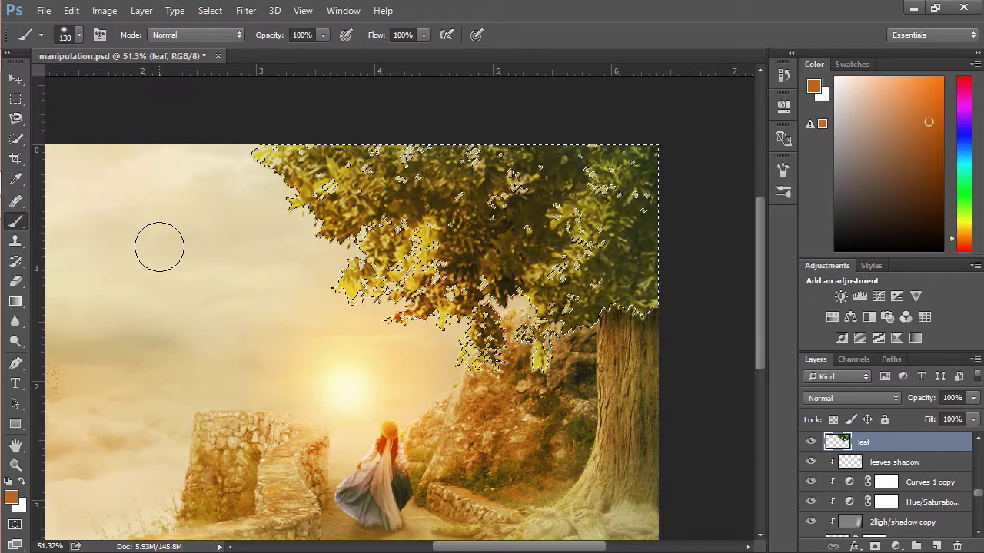
Mask the leaf layer with the selection and paint white over the dark specks inside the foliage on the mask.
{"action": "left_click", "coordinate": [875, 547]}
{"action": "left_click", "coordinate": [873, 441], "text": "alt"}
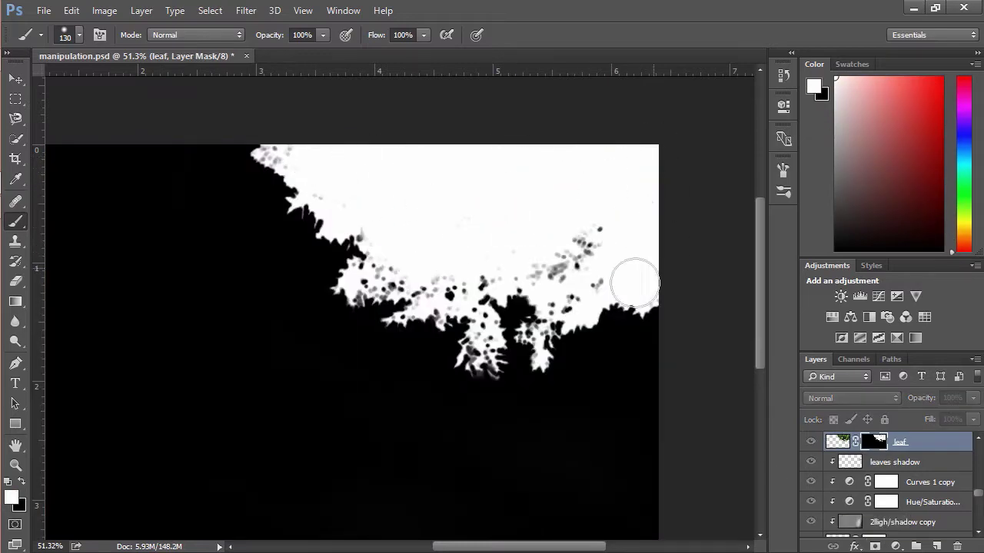
{"action": "scroll", "coordinate": [505, 264], "scroll_direction": "up", "scroll_amount": 4}
{"action": "left_click_drag", "start_coordinate": [519, 345], "coordinate": [516, 365]}
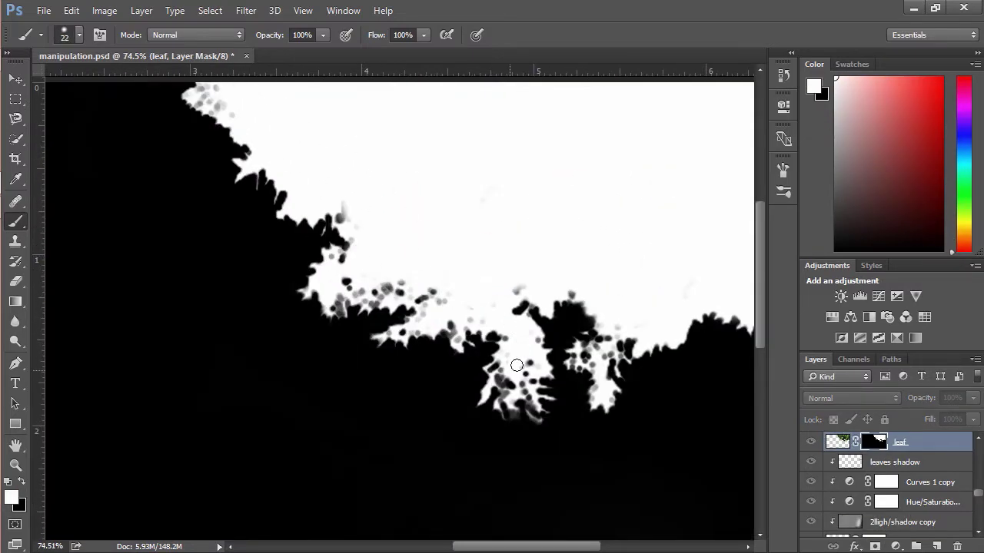
Add a black (000000) Solid Color fill layer above Selective Color 1.
{"action": "scroll", "coordinate": [523, 244], "scroll_direction": "down", "scroll_amount": 2}
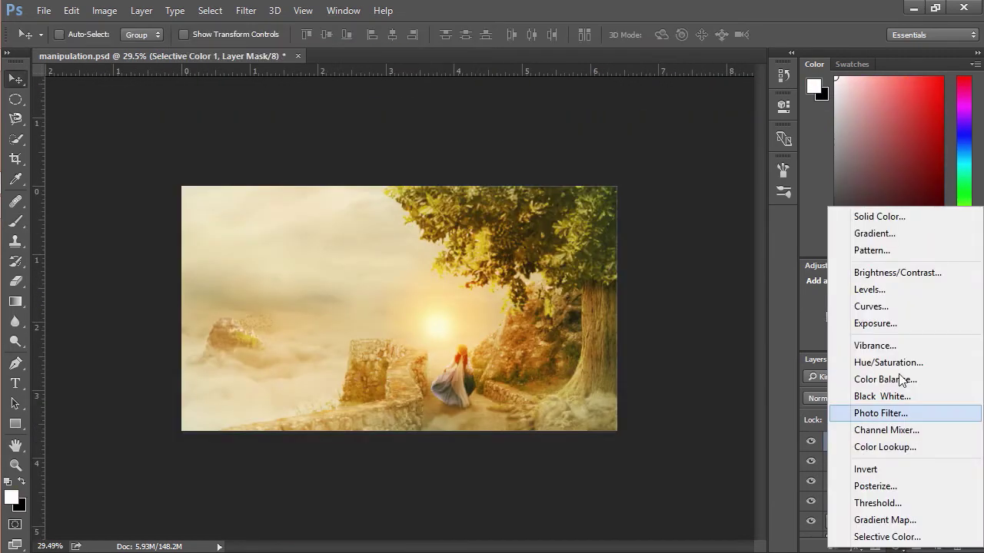
{"action": "left_click", "coordinate": [868, 215]}
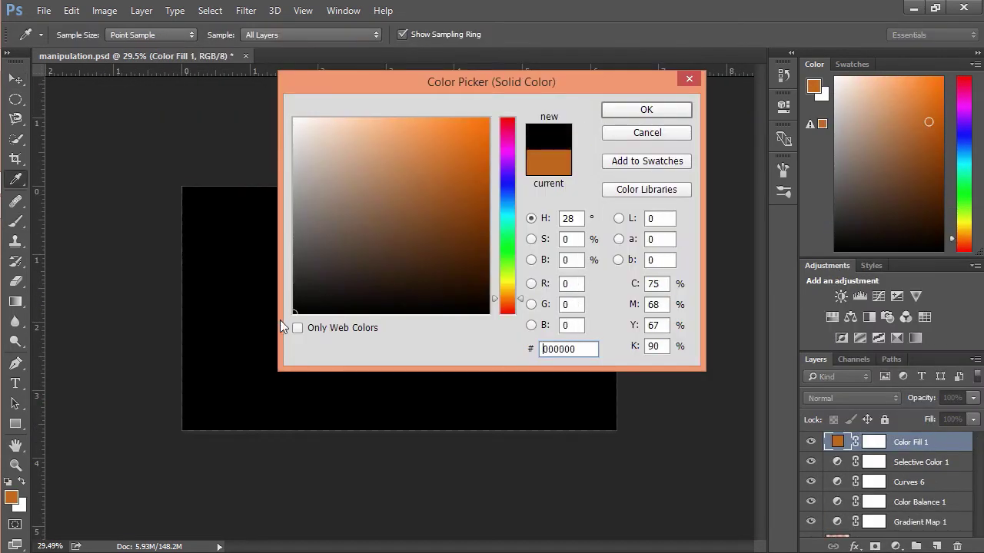
{"action": "left_click", "coordinate": [648, 110]}
Clear a large central ellipse with a 60 px feather from the black fill layer's mask.
{"action": "key", "text": "m"}
{"action": "key", "text": "Return"}
{"action": "left_click_drag", "start_coordinate": [214, 227], "coordinate": [597, 405]}
{"action": "left_click", "coordinate": [874, 442]}
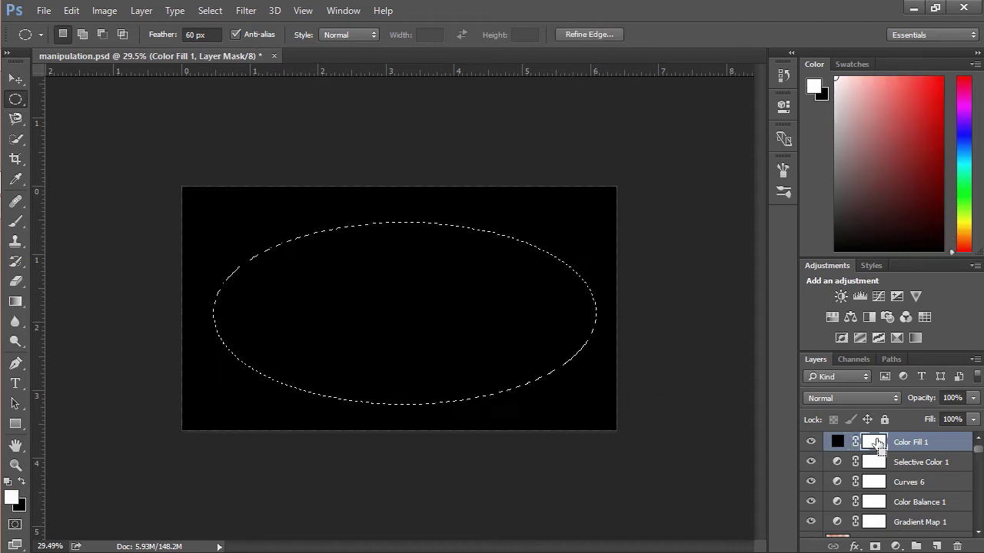
{"action": "key", "text": "Delete"}
{"action": "key", "text": "ctrl+d"}
Merge the black fill with its mask into a regular layer and apply a Gaussian Blur with a radius of 83.5 pixels.
{"action": "right_click", "coordinate": [855, 442]}
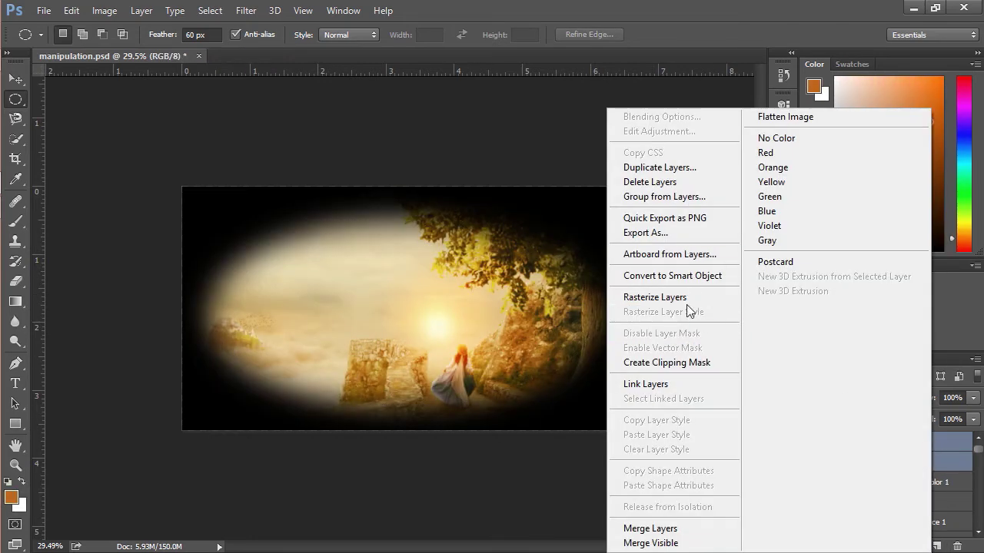
{"action": "left_click", "coordinate": [668, 528]}
{"action": "left_click", "coordinate": [246, 10]}
{"action": "mouse_move", "coordinate": [254, 179]}
{"action": "left_click", "coordinate": [189, 237]}
{"action": "left_click_drag", "start_coordinate": [612, 422], "coordinate": [617, 422]}
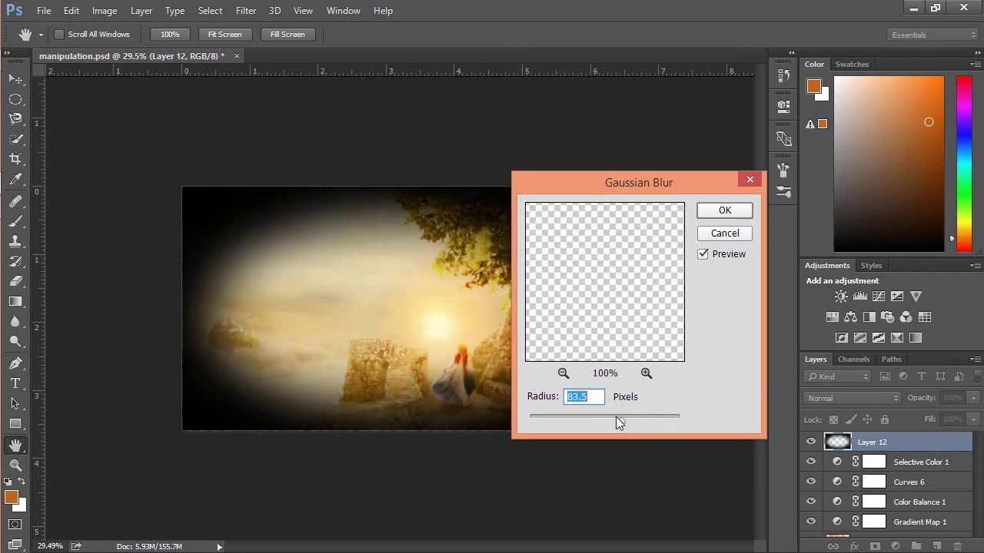
{"action": "key", "text": "Return"}
Set the vignette layer's opacity to 24% and its blend mode to Overlay.
{"action": "left_click_drag", "start_coordinate": [973, 398], "coordinate": [908, 414]}
{"action": "left_click", "coordinate": [852, 398]}
{"action": "left_click", "coordinate": [826, 238]}
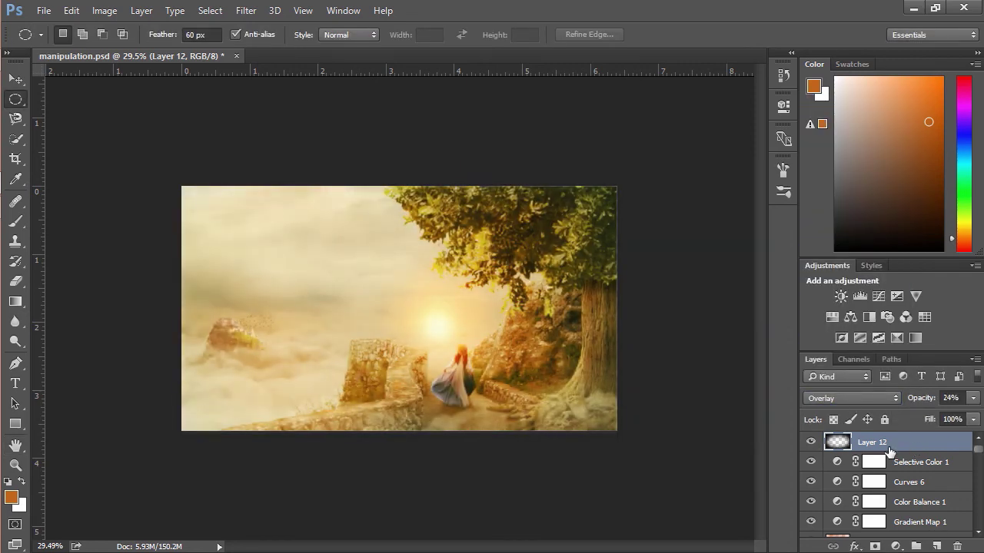